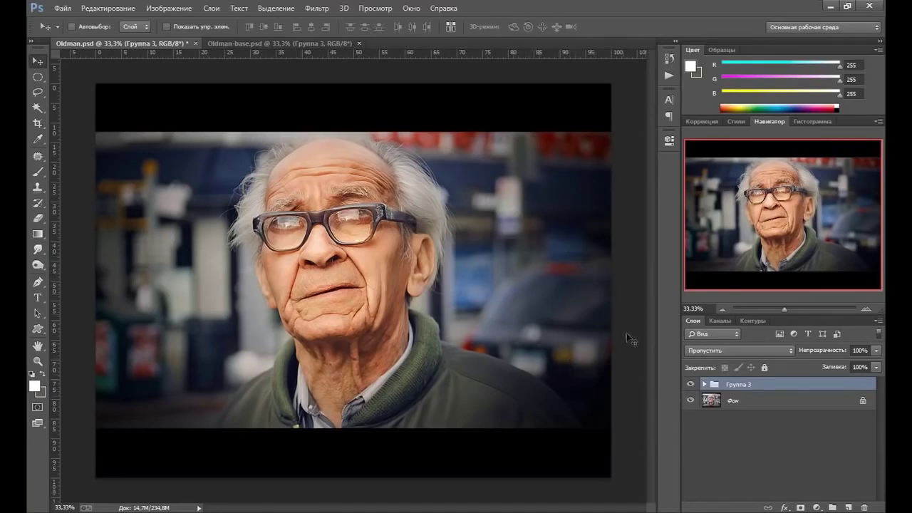
Toggle Group 3 to compare the graded portrait, then switch to Oldman-base.psd.
left_click(689, 384)
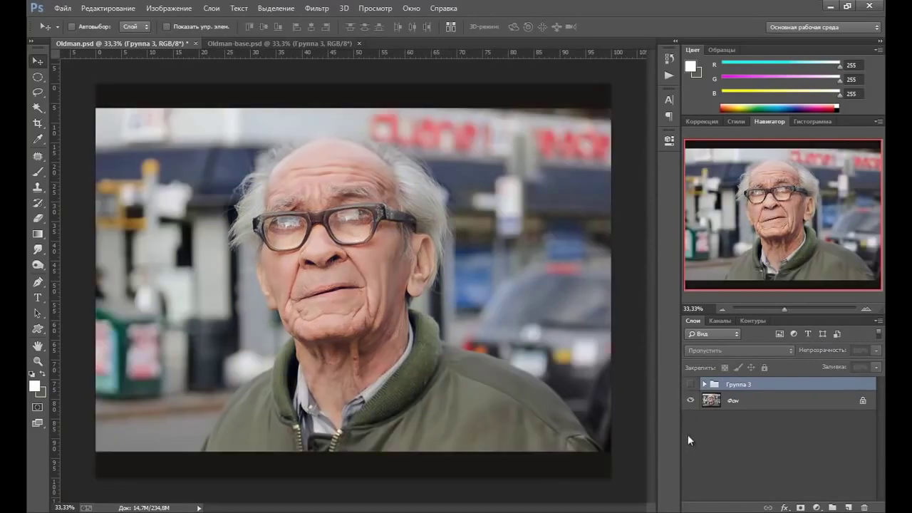
left_click(690, 384)
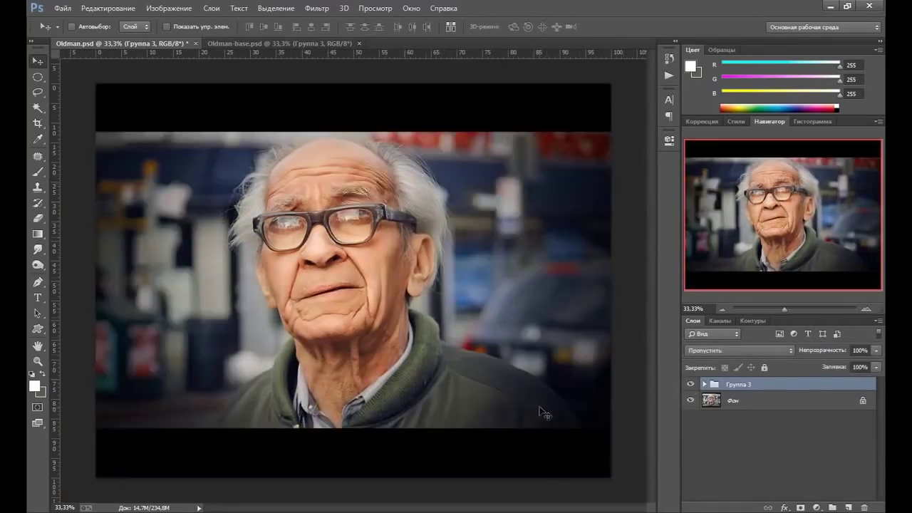
left_click(292, 43)
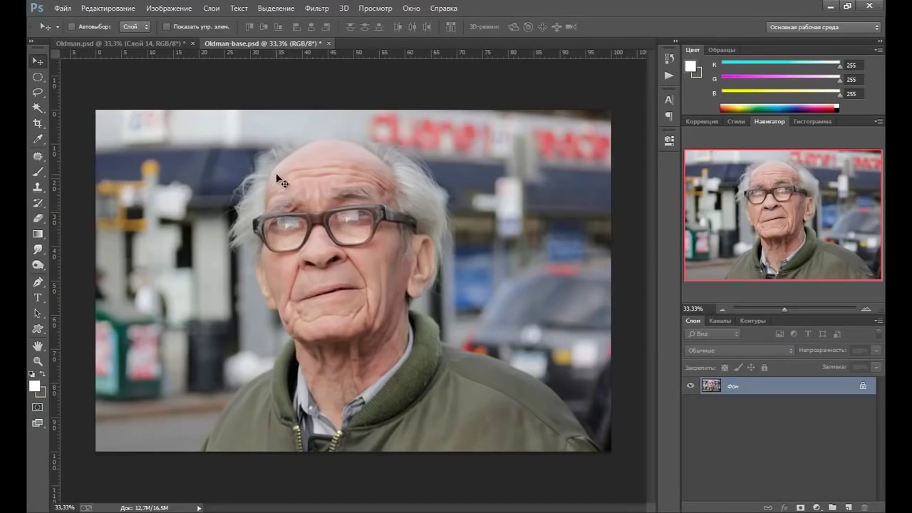
Duplicate the background photo onto a new layer, Слой 1.
key("ctrl+j")
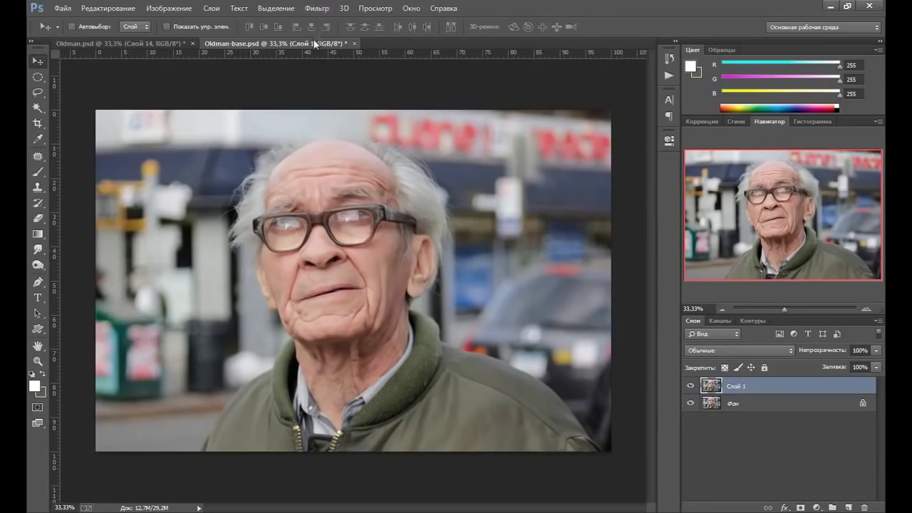
left_click(318, 9)
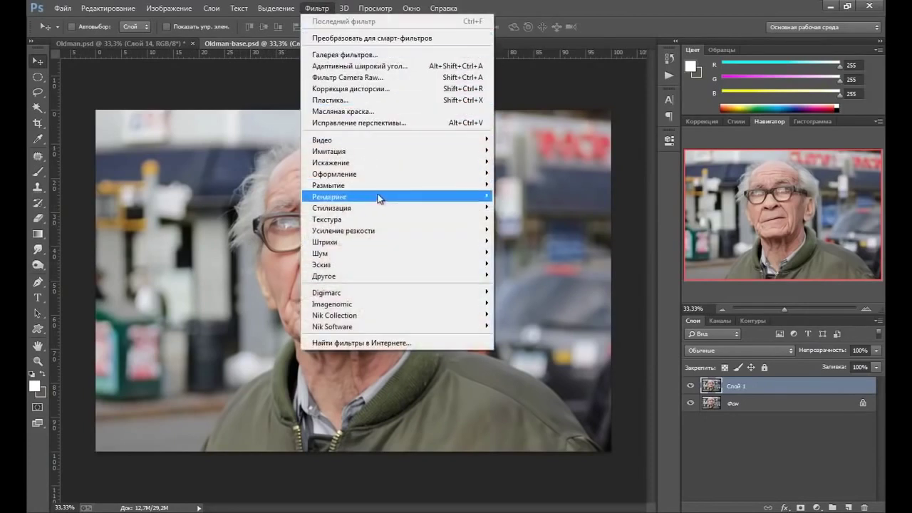
Apply a 15 px Iris Blur to Слой 1, with a tall, wide sharp ellipse around the face.
mouse_move(329, 186)
left_click(527, 208)
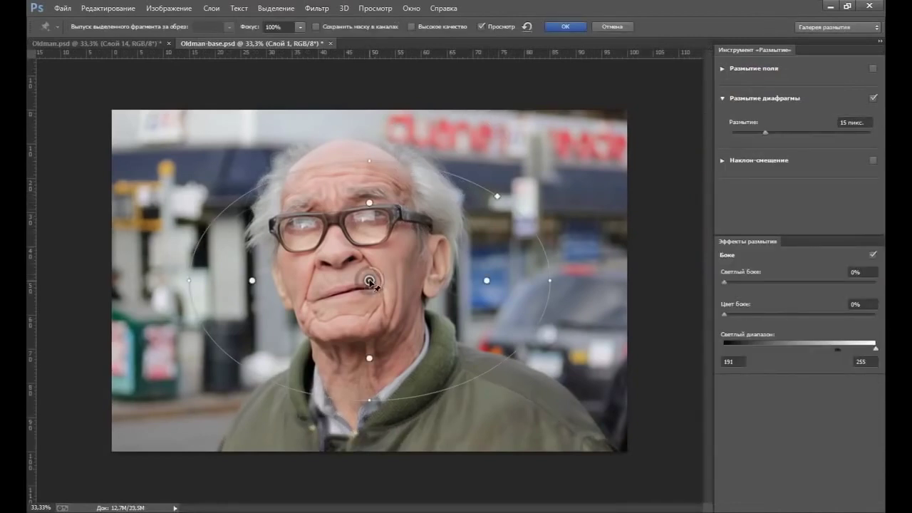
left_click_drag(369, 280, 354, 271)
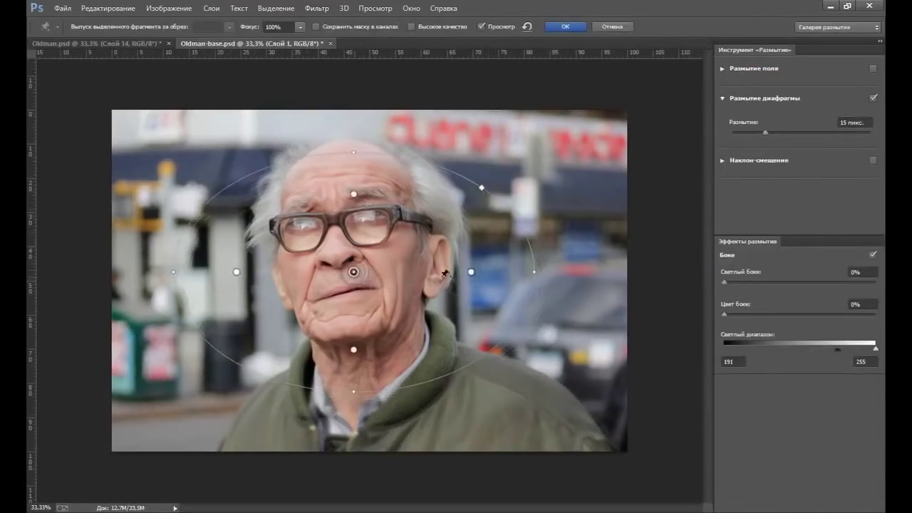
left_click_drag(457, 269, 441, 292)
left_click_drag(353, 392, 350, 449)
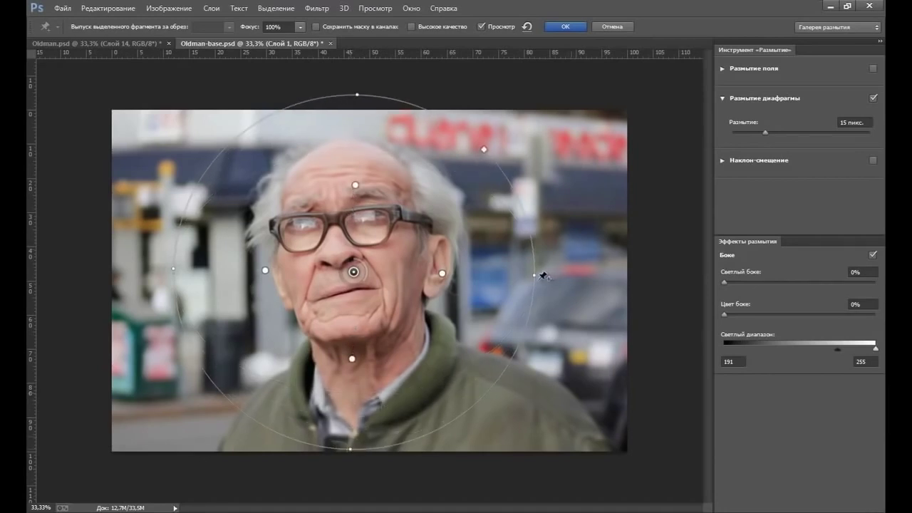
left_click_drag(553, 279, 584, 274)
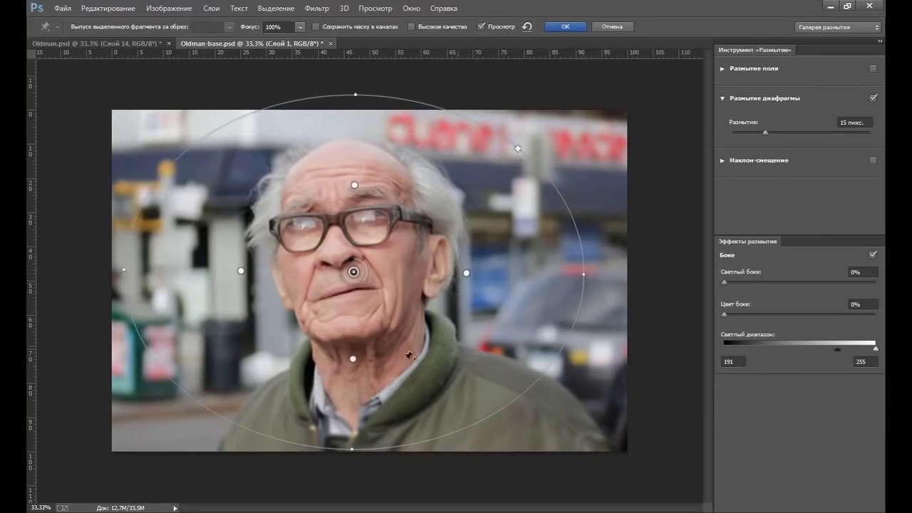
left_click_drag(351, 452, 353, 465)
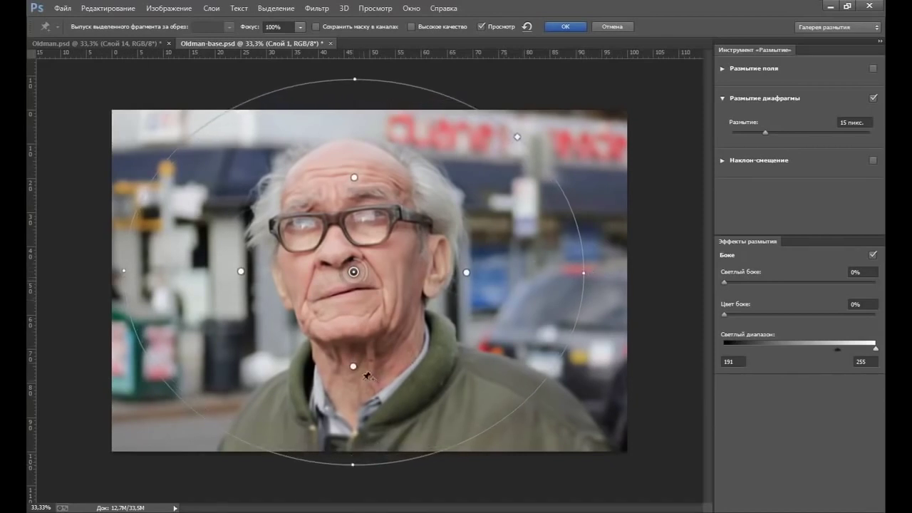
left_click_drag(354, 366, 353, 356)
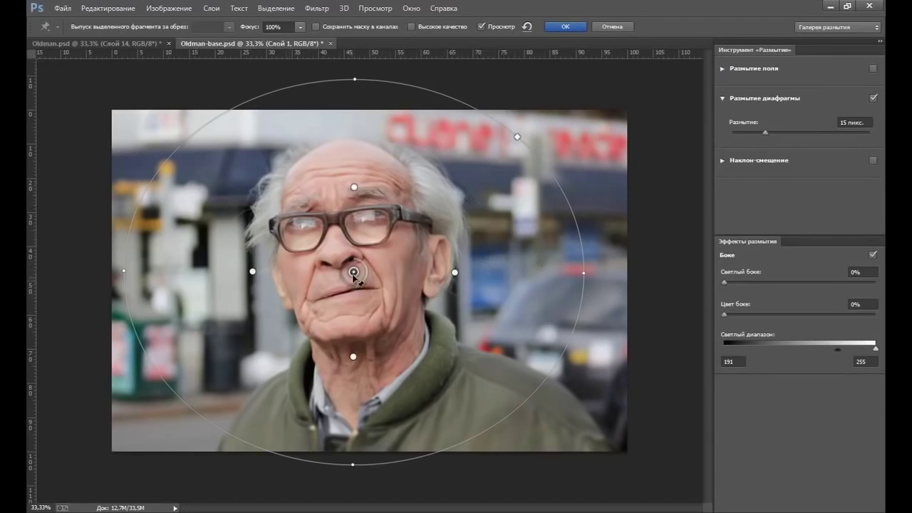
left_click_drag(353, 271, 354, 265)
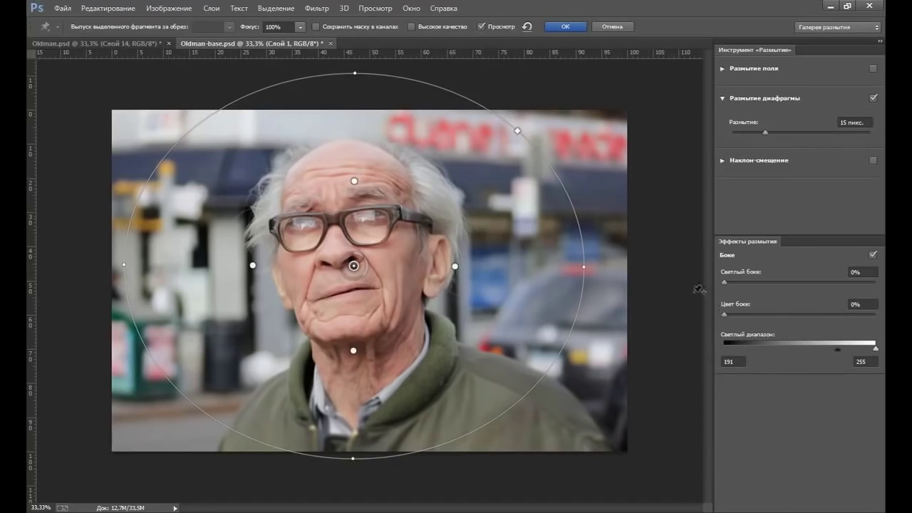
left_click(575, 30)
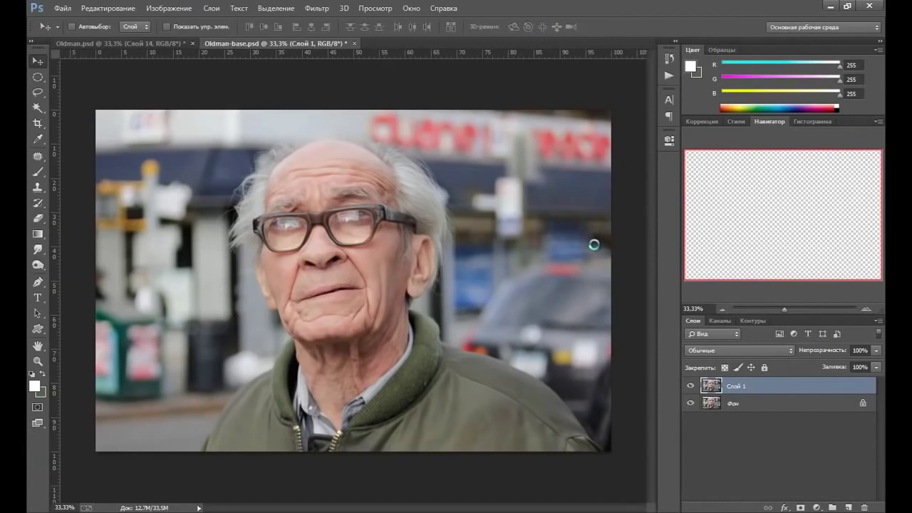
left_click(690, 386)
left_click(690, 386)
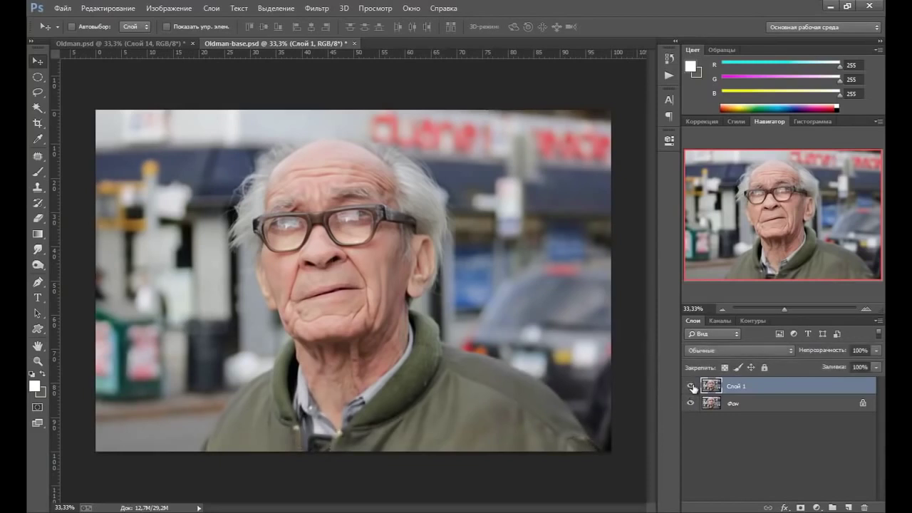
left_click(690, 386)
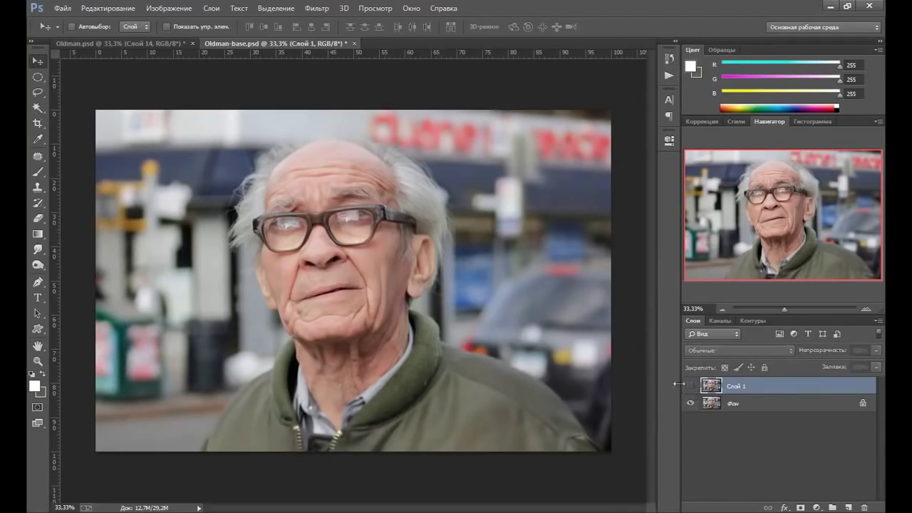
left_click(690, 386)
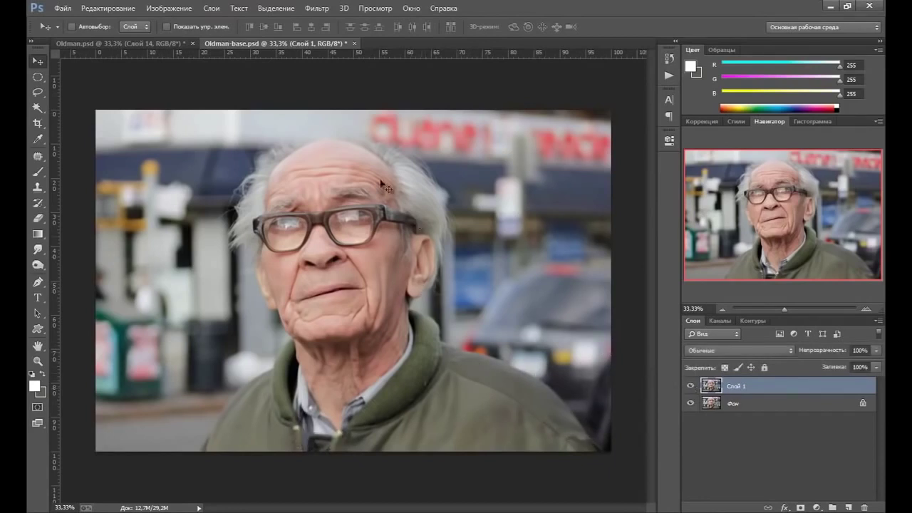
left_click(690, 386)
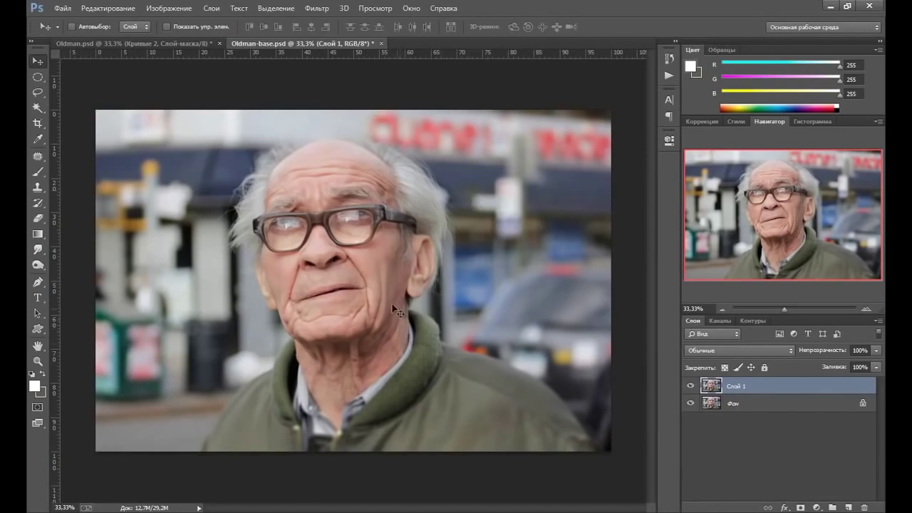
Add a brightening Curves layer, Кривые 1, and fill its mask black.
left_click(817, 507)
left_click(778, 318)
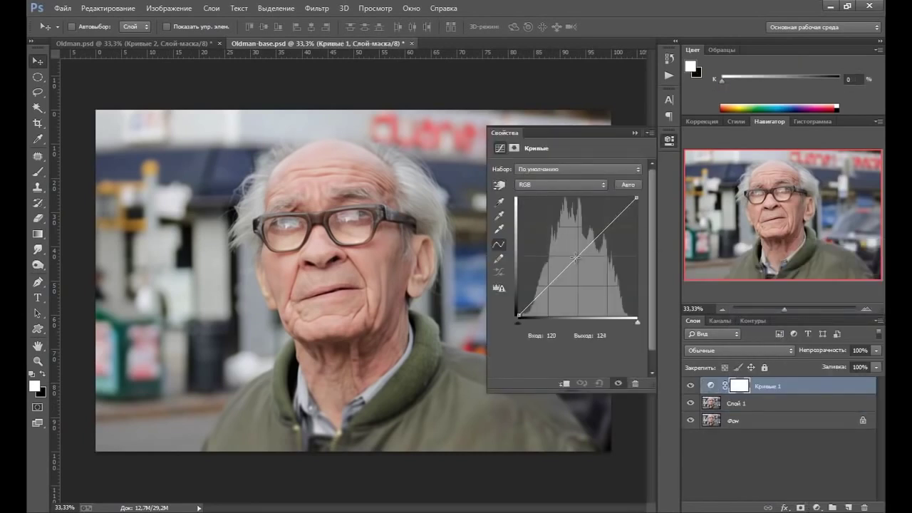
left_click_drag(575, 258, 566, 241)
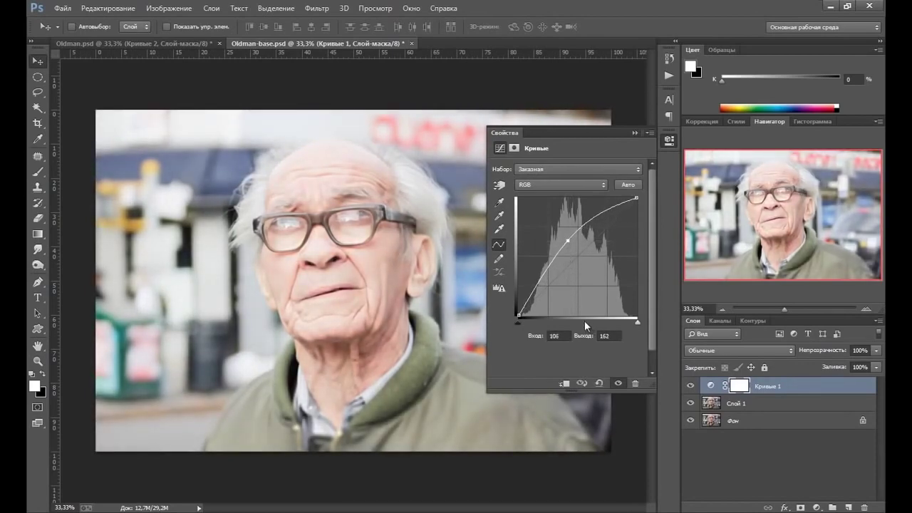
left_click(635, 133)
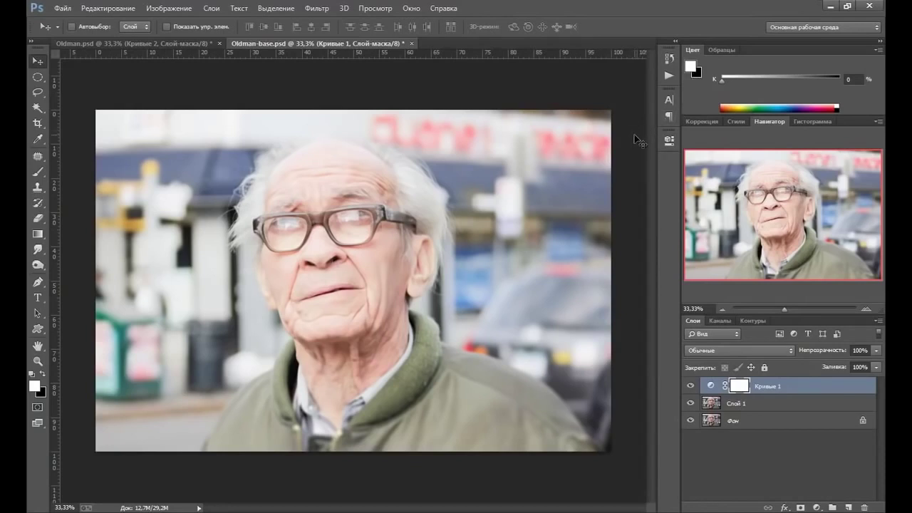
key("x")
key("alt+BackSpace")
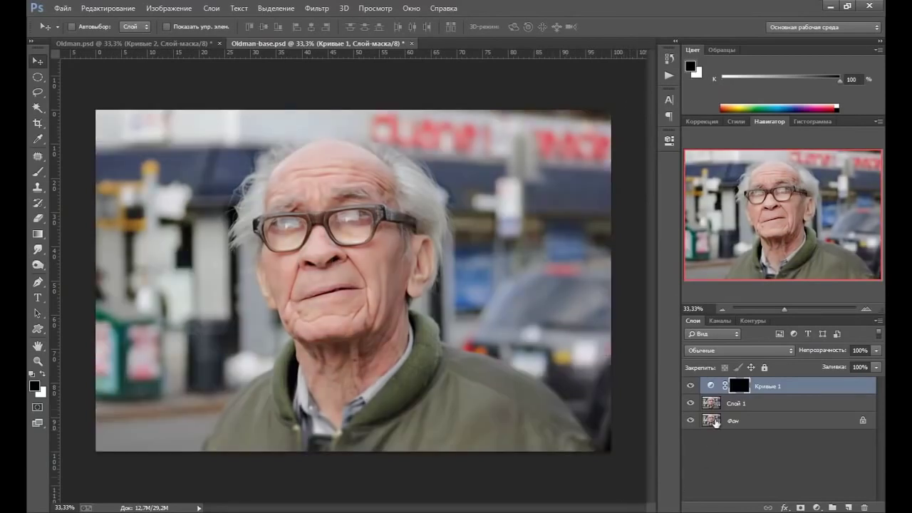
Add a darkening Curves layer, Кривые 2, with its mask inverted to black.
left_click(818, 508)
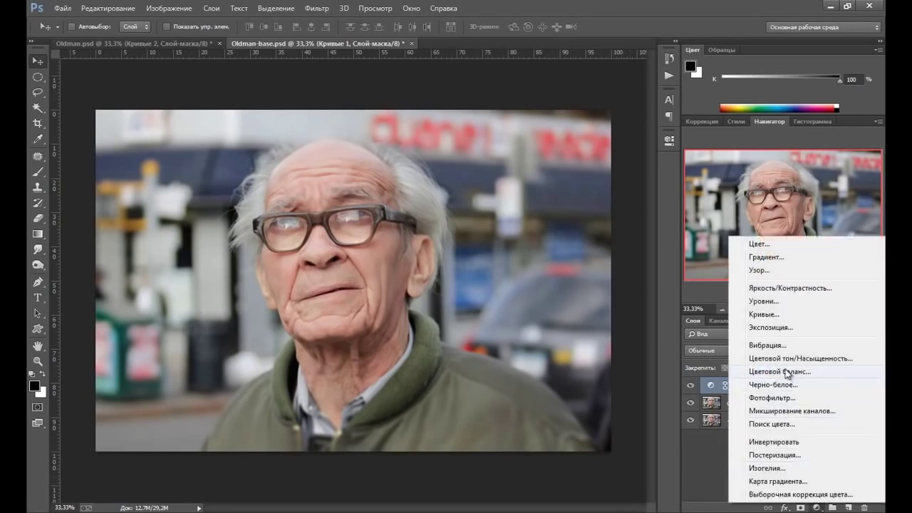
left_click(737, 311)
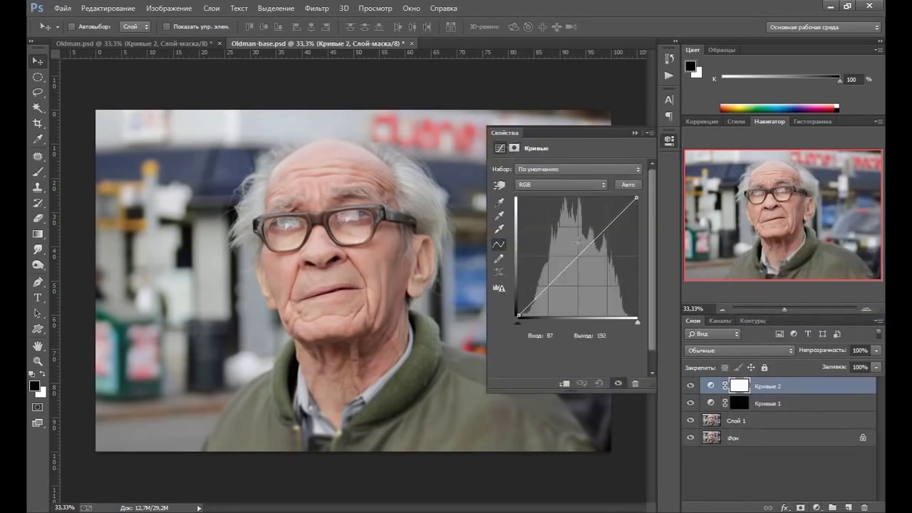
left_click_drag(572, 264, 584, 275)
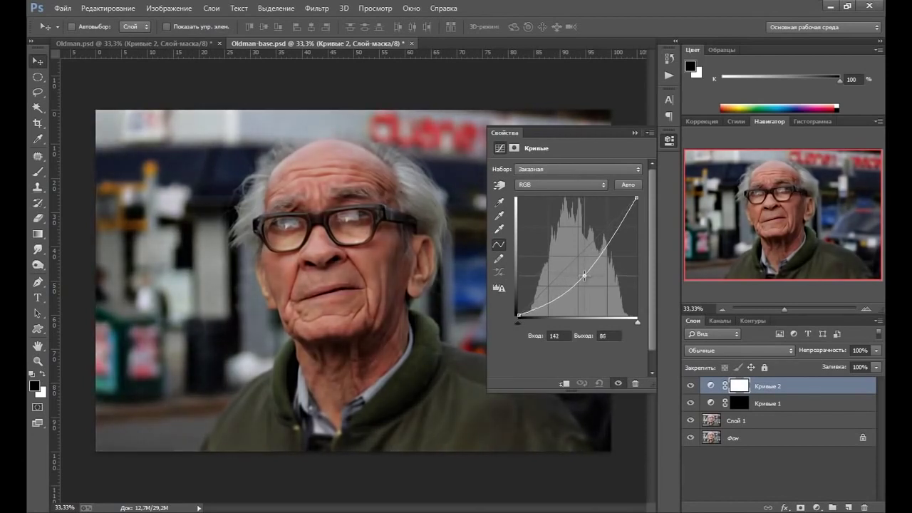
left_click(631, 209)
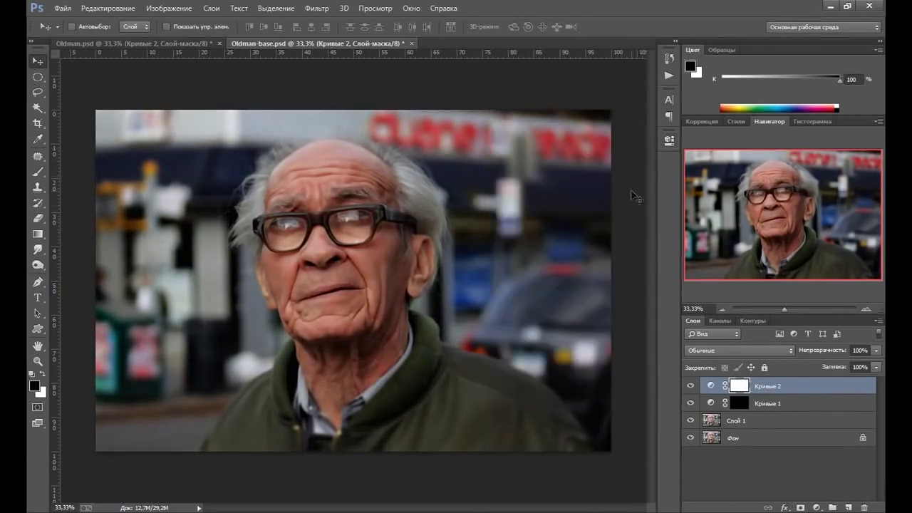
key("ctrl+i")
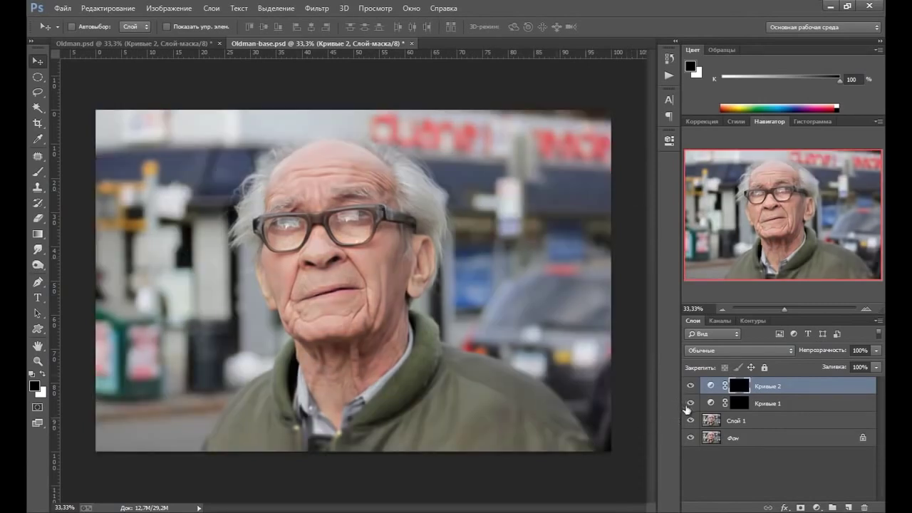
left_click(743, 401)
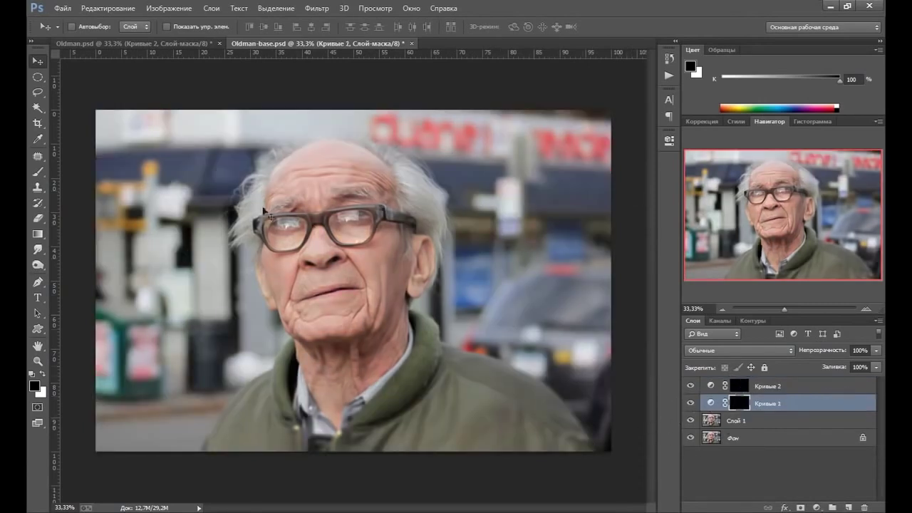
Set the brush to 20% opacity and 51 px size.
left_click(38, 172)
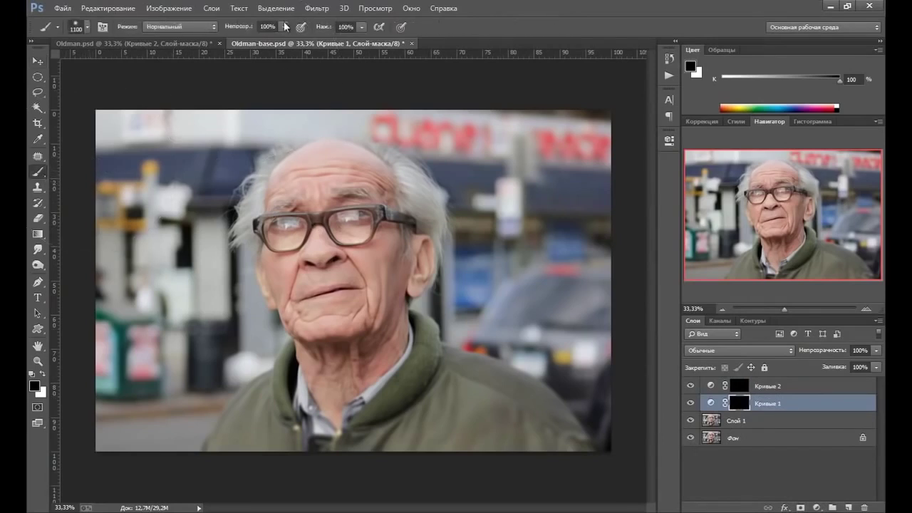
left_click(283, 27)
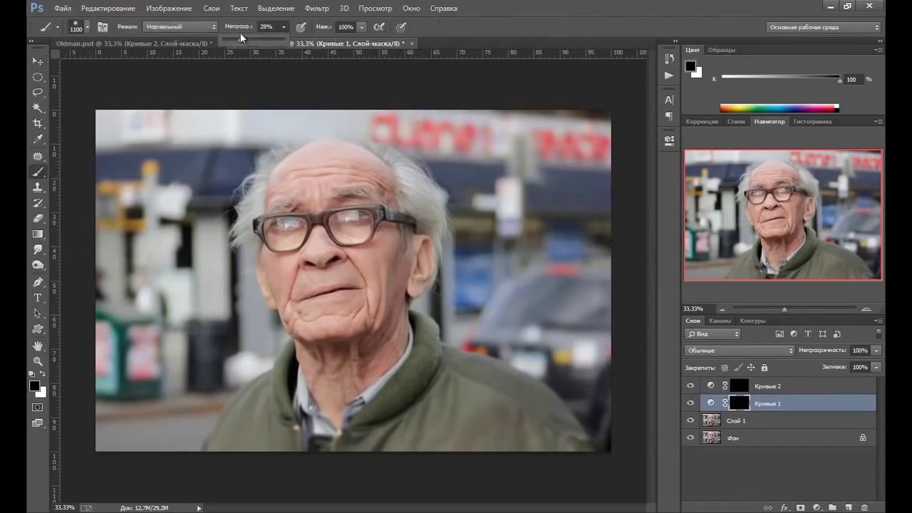
left_click_drag(236, 29, 235, 31)
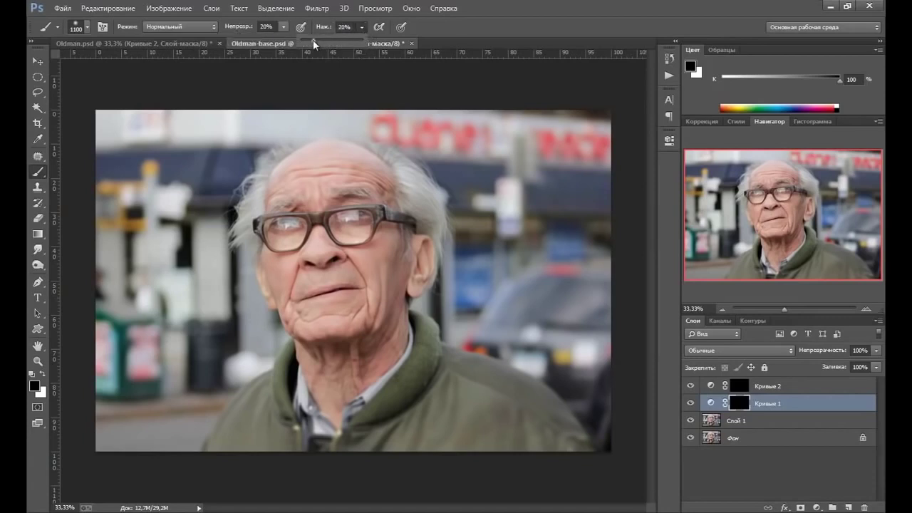
left_click(86, 27)
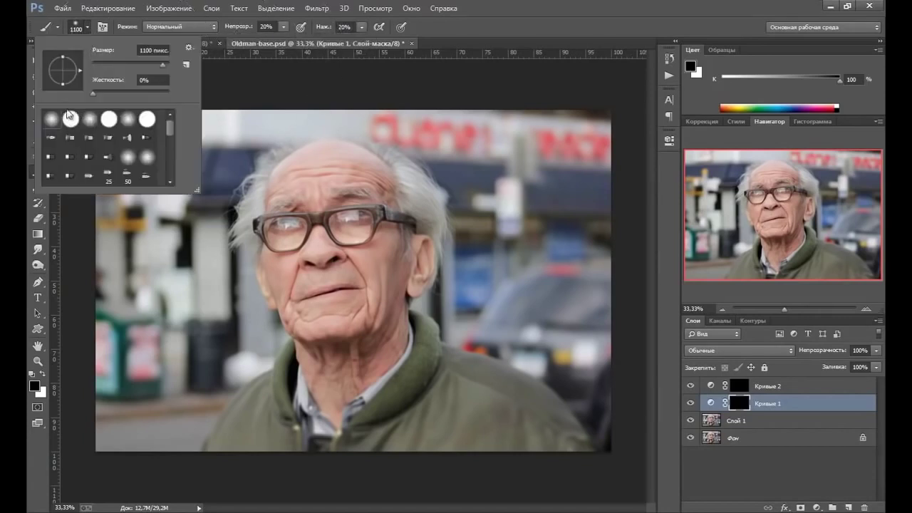
left_click(125, 65)
left_click_drag(117, 62, 113, 63)
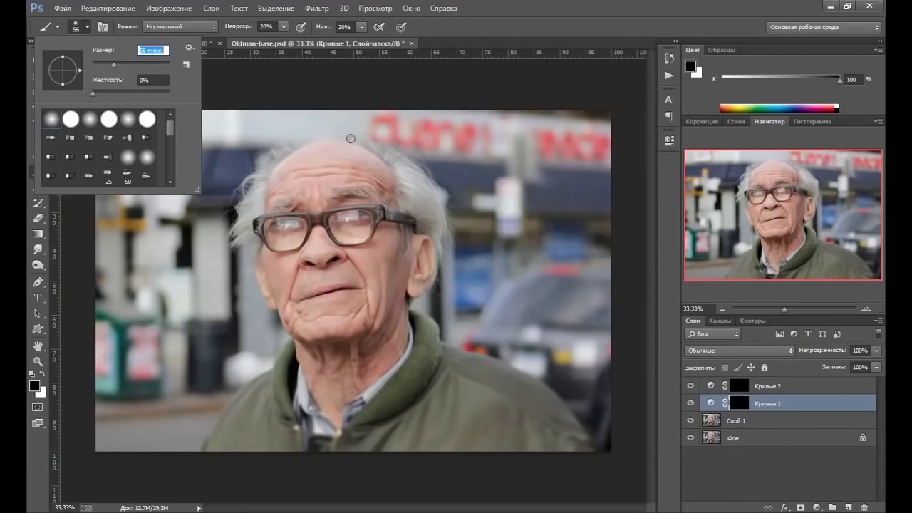
left_click_drag(113, 62, 111, 63)
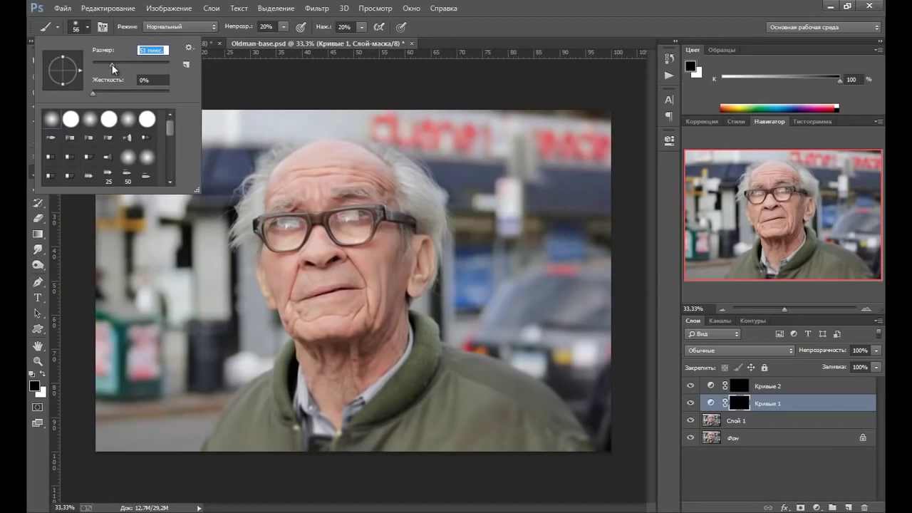
left_click(456, 32)
Zoom to 50% on the man's face and centre it in view.
left_click(37, 361)
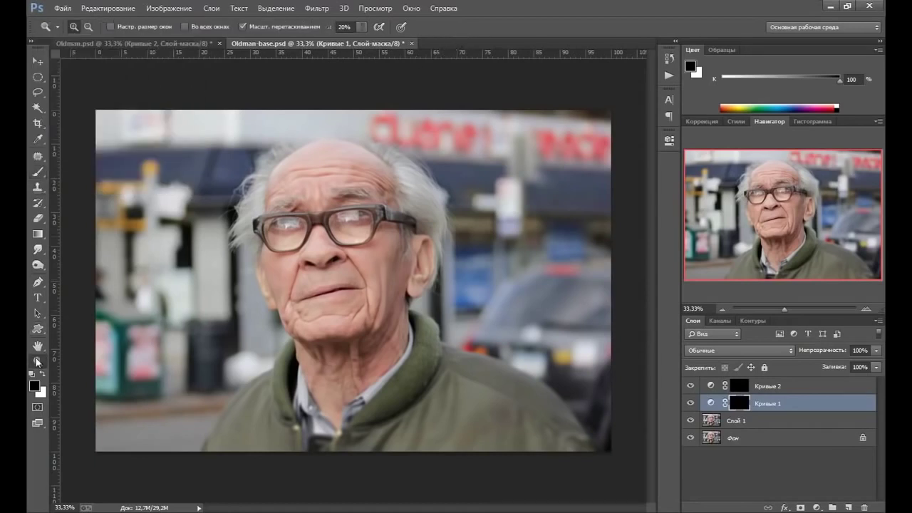
left_click(303, 229)
left_click_drag(250, 190, 237, 194)
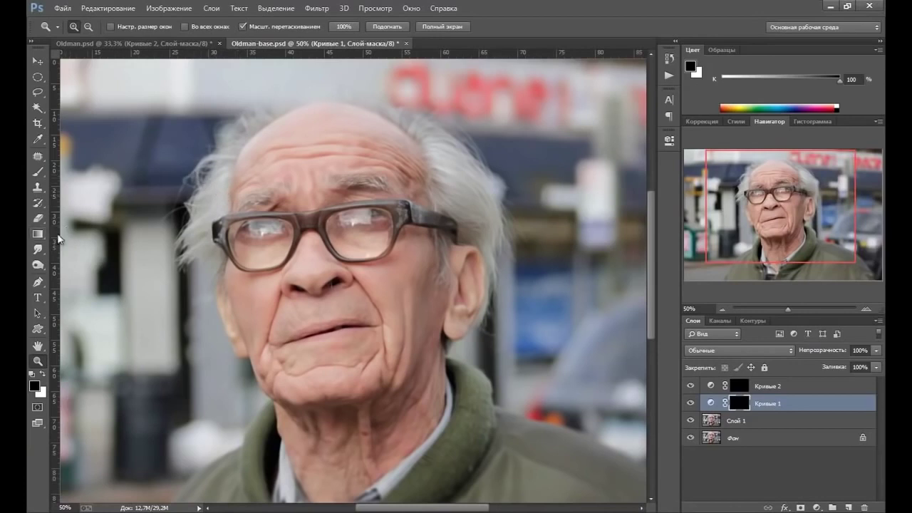
Paint white around the glasses on the Кривые 1 mask, compare it, then select Кривые 2.
left_click(38, 172)
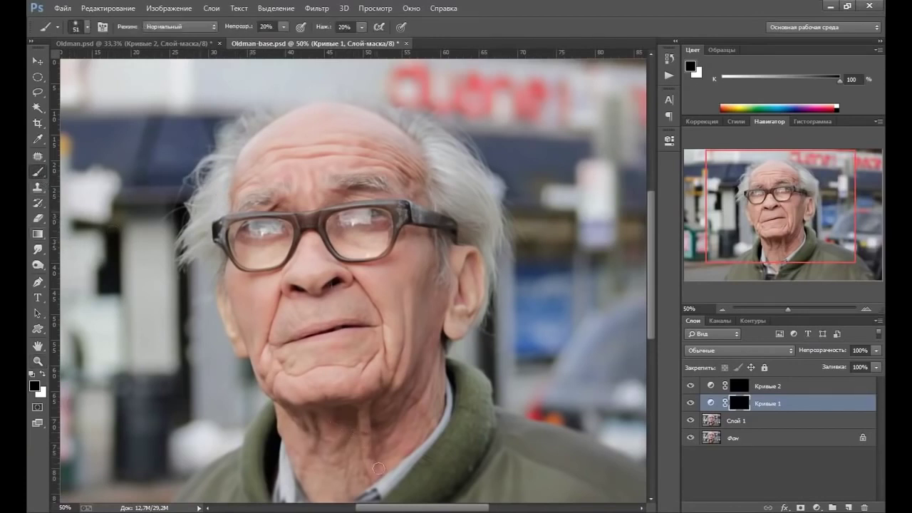
key("bracketleft")
key("bracketleft")
key("x")
key("bracketleft")
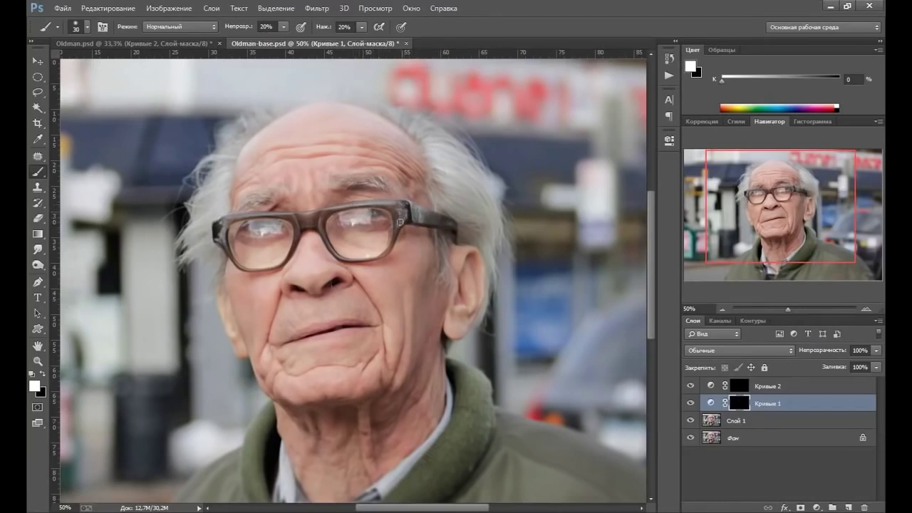
key("bracketleft")
key("bracketright")
key("bracketleft")
key("bracketleft")
left_click(690, 403)
left_click(739, 386)
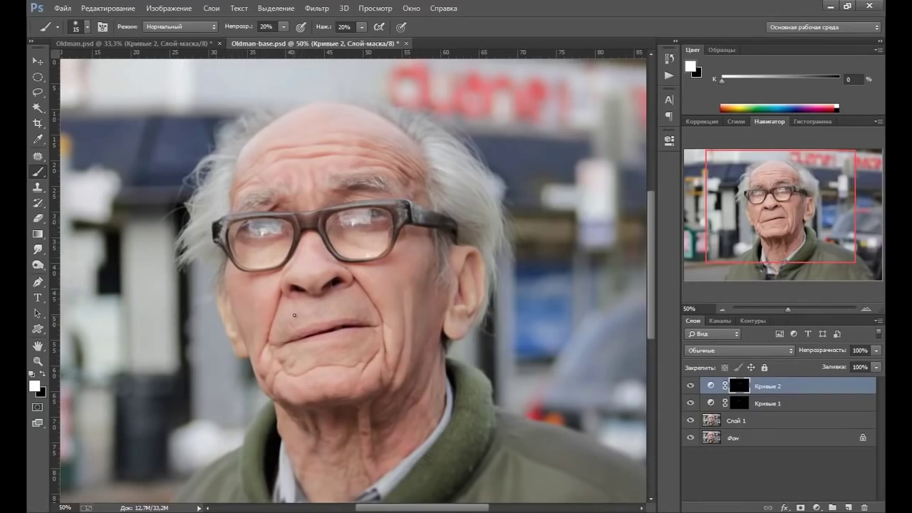
Paint white on the Кривые 2 mask from jaw to temple and down the left cheek.
left_click(690, 385)
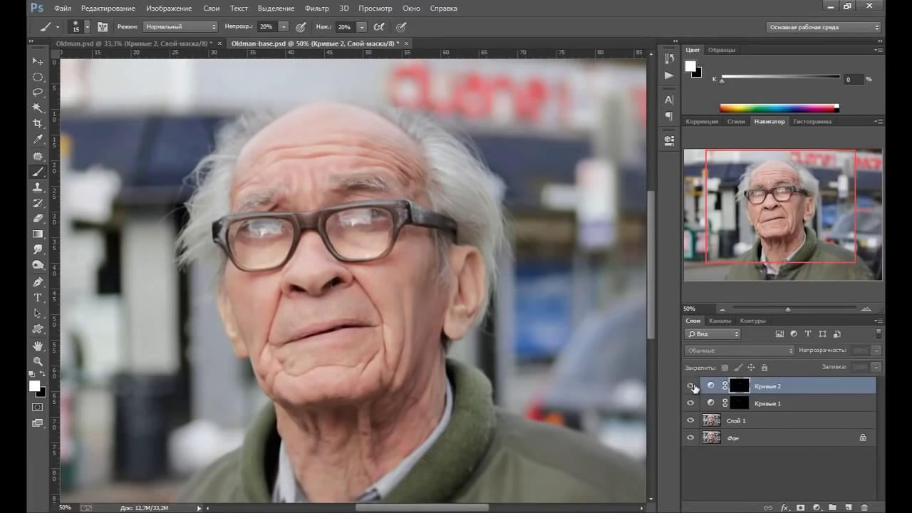
left_click(690, 385)
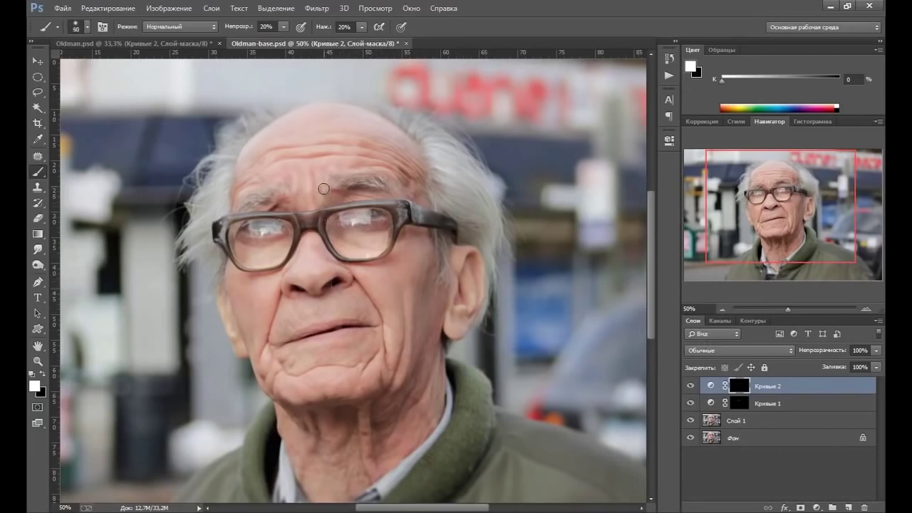
key("bracketright")
key("bracketright")
key("bracketright")
key("bracketleft")
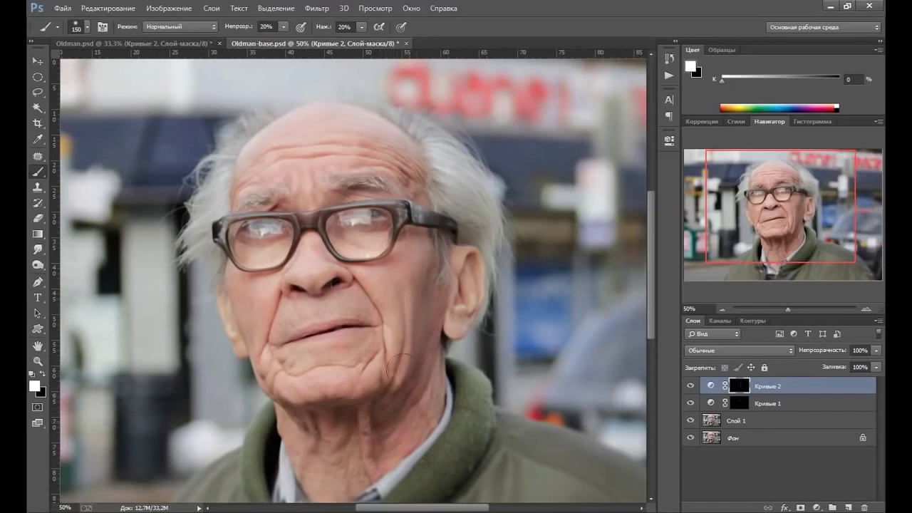
key("bracketleft")
key("bracketleft")
mouse_move(400, 400)
left_mouse_down()
mouse_move(437, 314)
mouse_move(437, 233)
mouse_move(422, 188)
left_mouse_up()
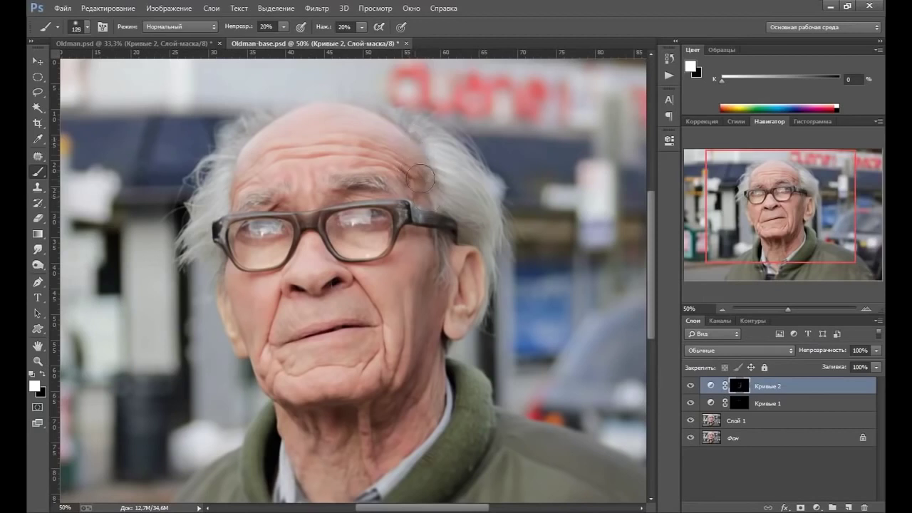
key("bracketright")
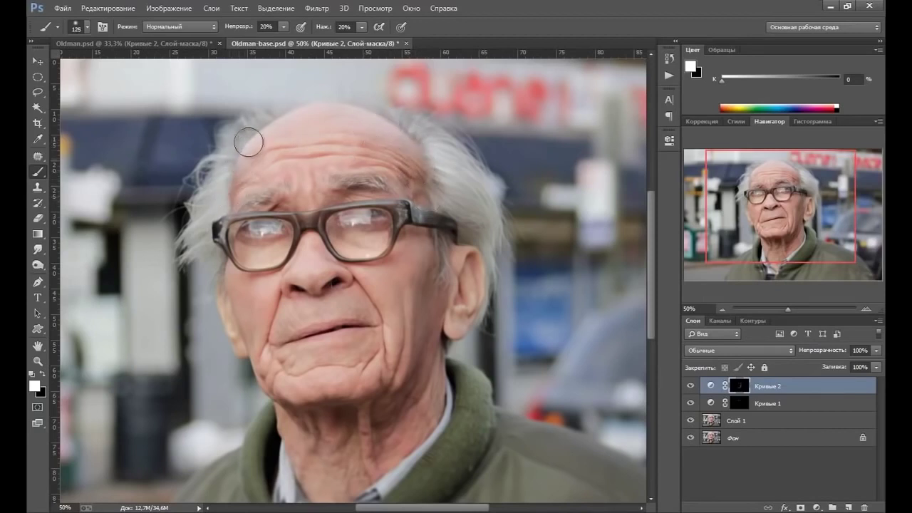
mouse_move(230, 270)
left_mouse_down()
mouse_move(253, 357)
mouse_move(285, 406)
left_mouse_up()
Paint under the nose on the Кривые 2 mask with a smaller brush.
key("bracketleft")
key("bracketleft")
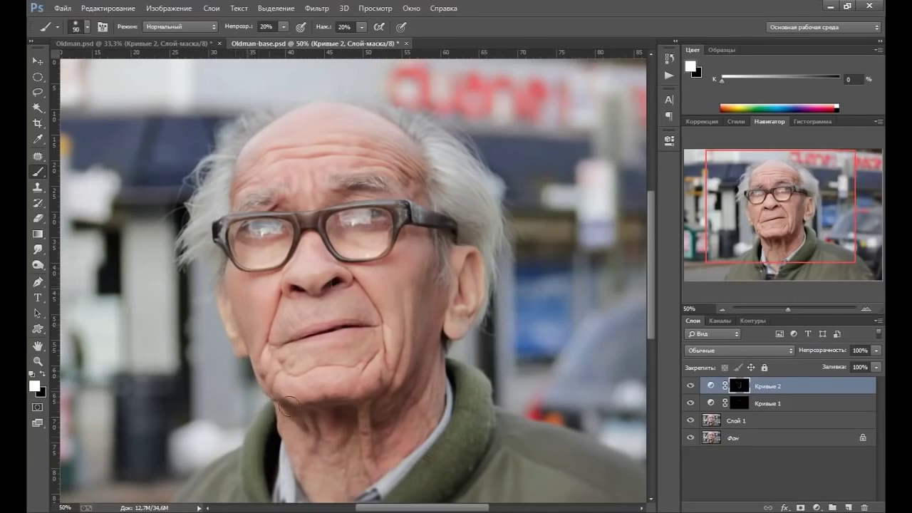
key("bracketleft")
key("bracketleft")
key("bracketleft")
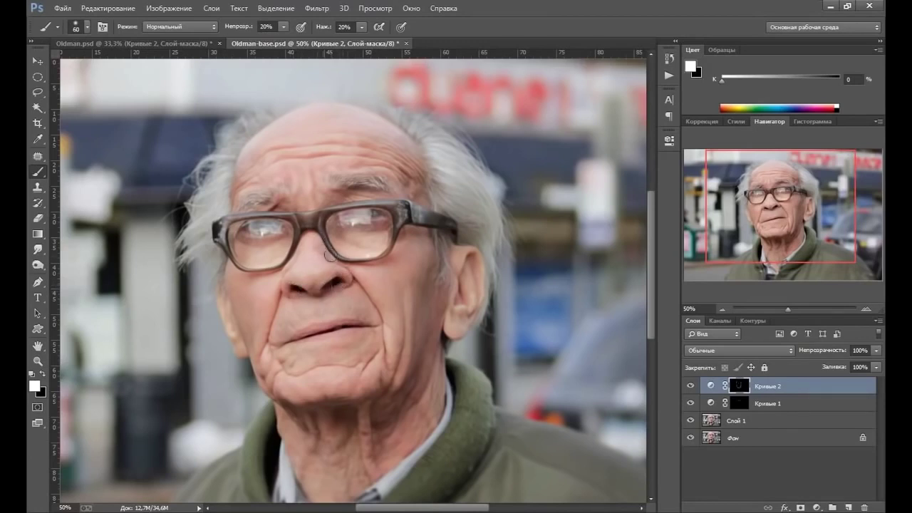
key("bracketleft")
key("bracketleft")
key("bracketleft")
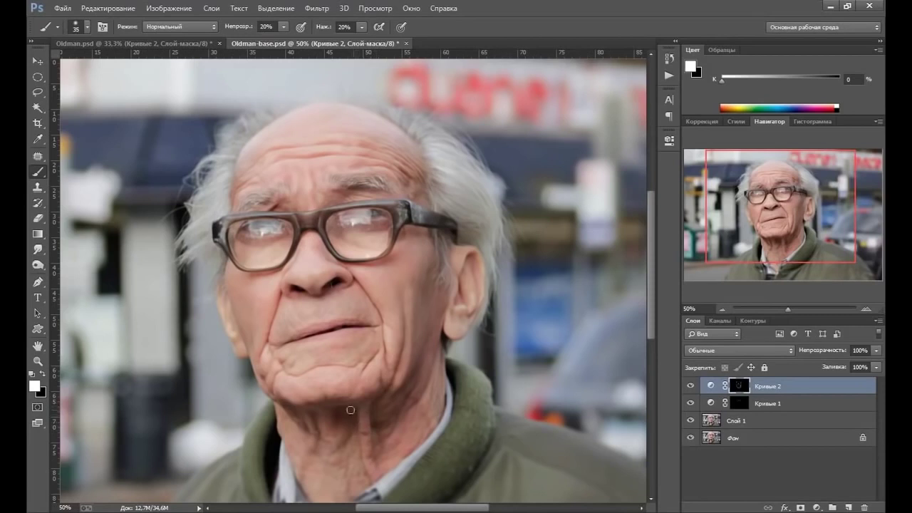
left_click_drag(332, 315, 329, 286)
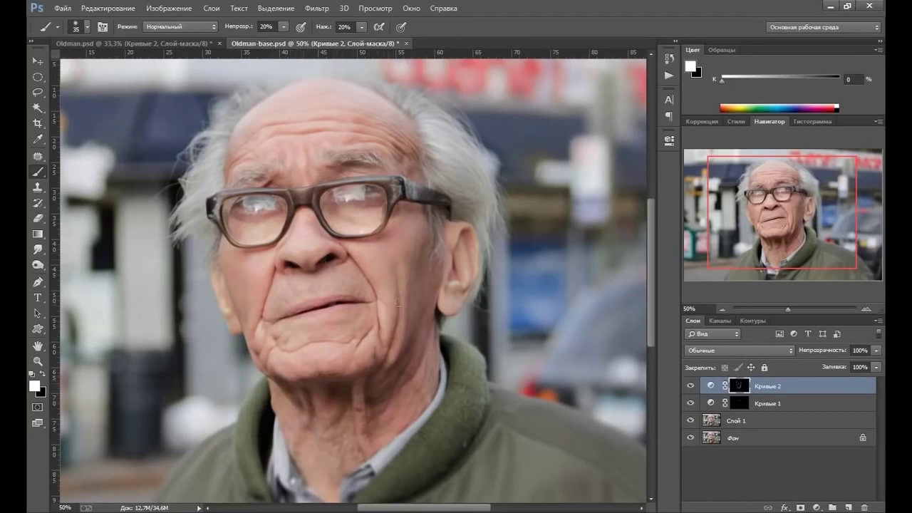
key("bracketright")
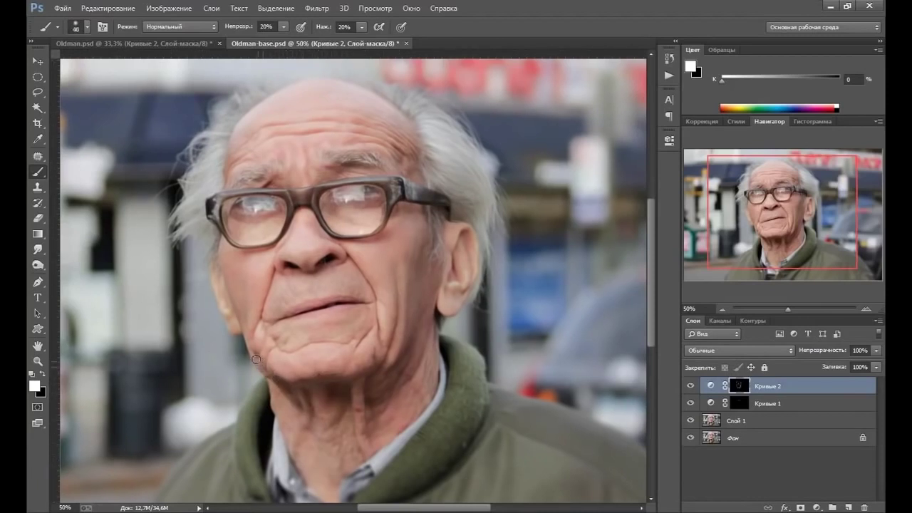
key("bracketleft")
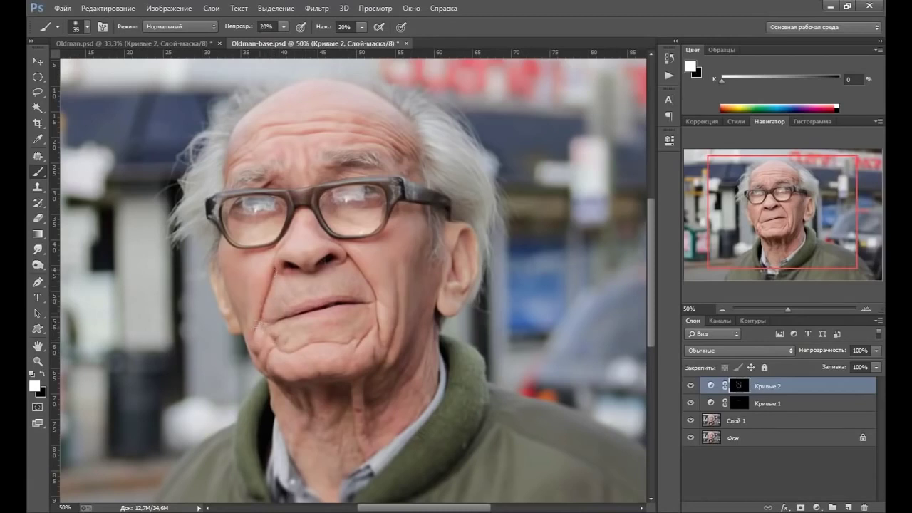
Compare Кривые 2 before and after, then continue painting toward the lower face.
left_click(690, 386)
left_click(690, 386)
left_click(690, 385)
key("bracketright")
key("bracketleft")
key("bracketright")
key("bracketright")
key("bracketright")
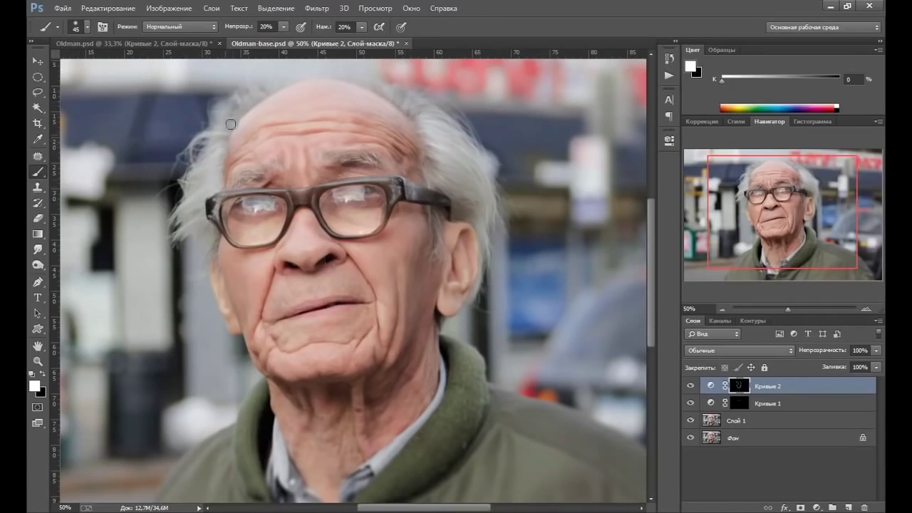
key("bracketleft")
left_click_drag(284, 367, 266, 325)
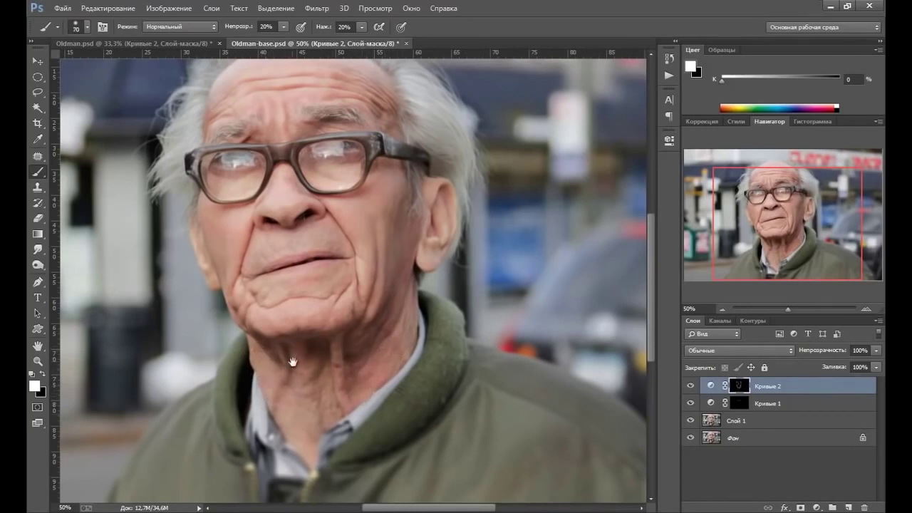
Paint white on the Кривые 2 mask over the neck and jacket collar.
left_click_drag(292, 362, 225, 280)
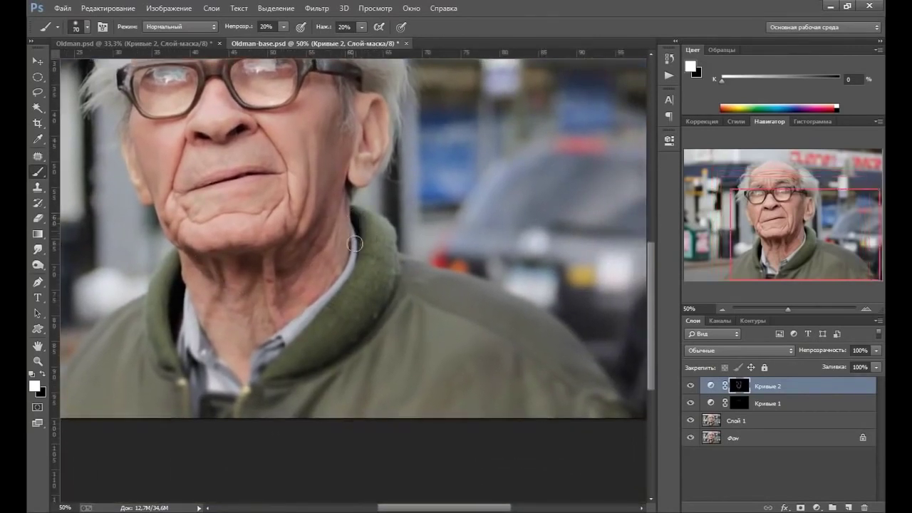
key("bracketright")
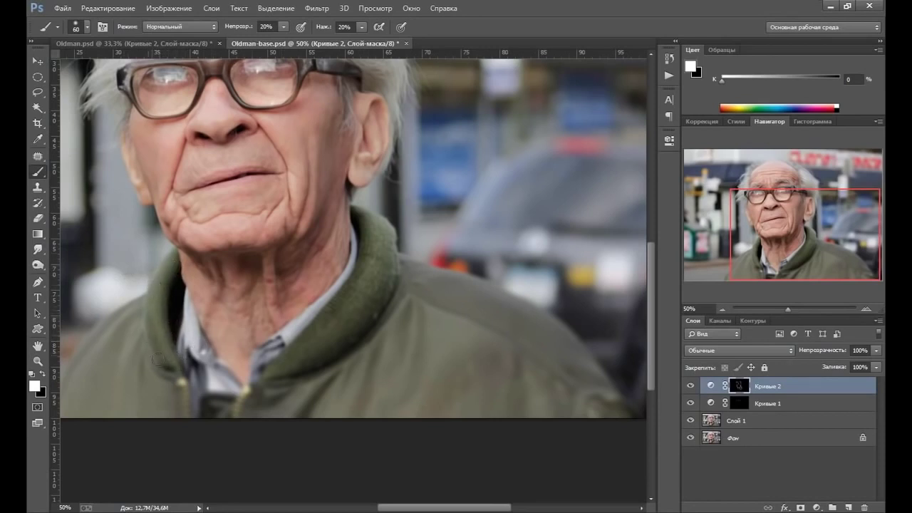
key("bracketleft")
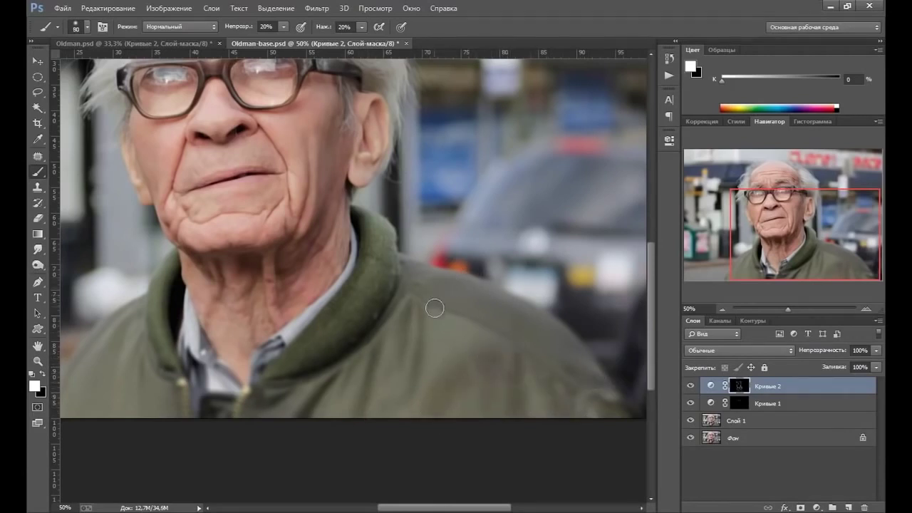
key("bracketright")
key("bracketright")
key("bracketright")
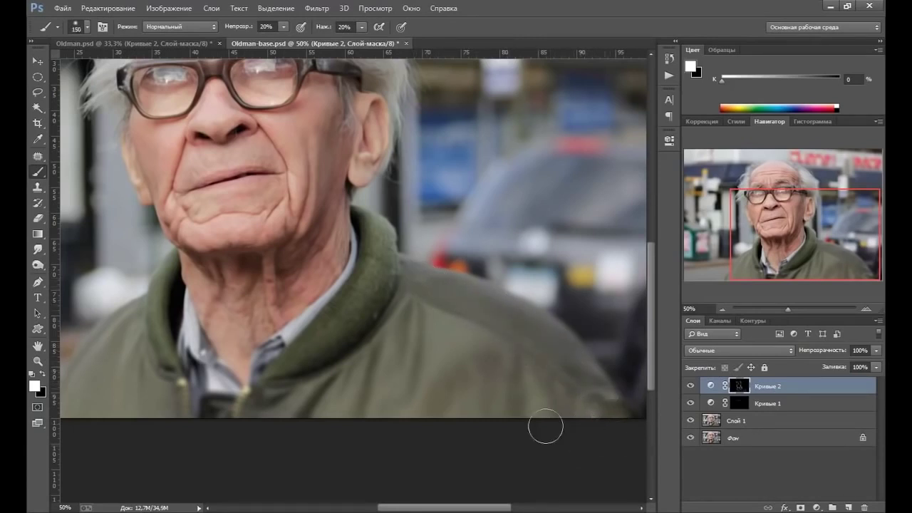
key("bracketleft")
key("bracketleft")
key("bracketleft")
left_click_drag(162, 330, 293, 294)
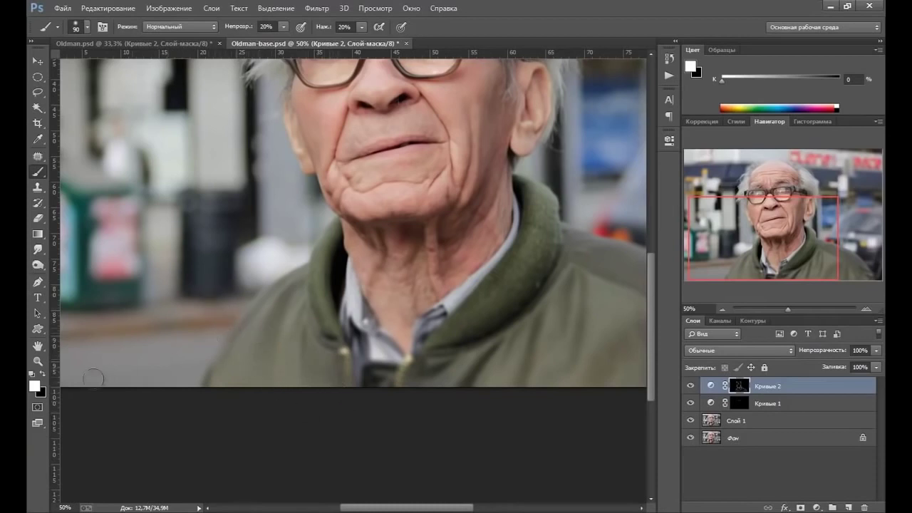
Fit the whole portrait on screen and compare Кривые 2 before and after.
left_click(37, 361)
right_click(432, 250)
left_click(464, 260)
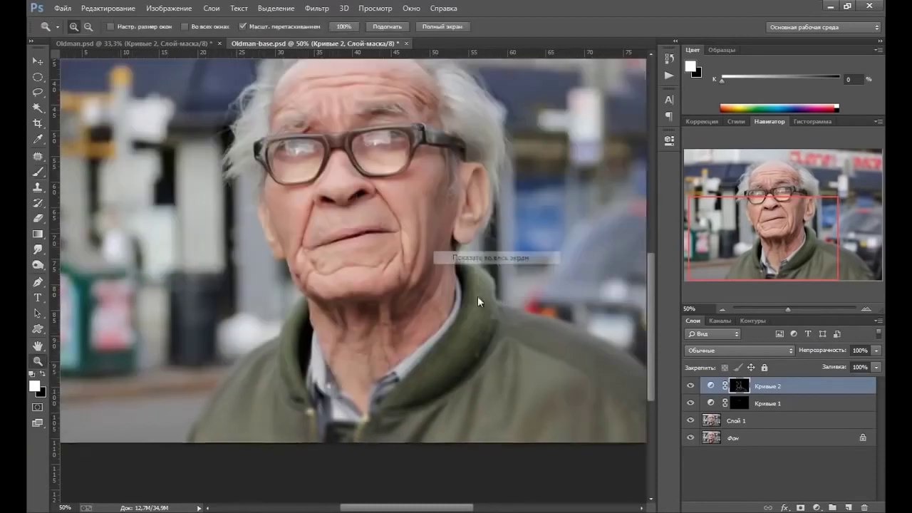
left_click(689, 386)
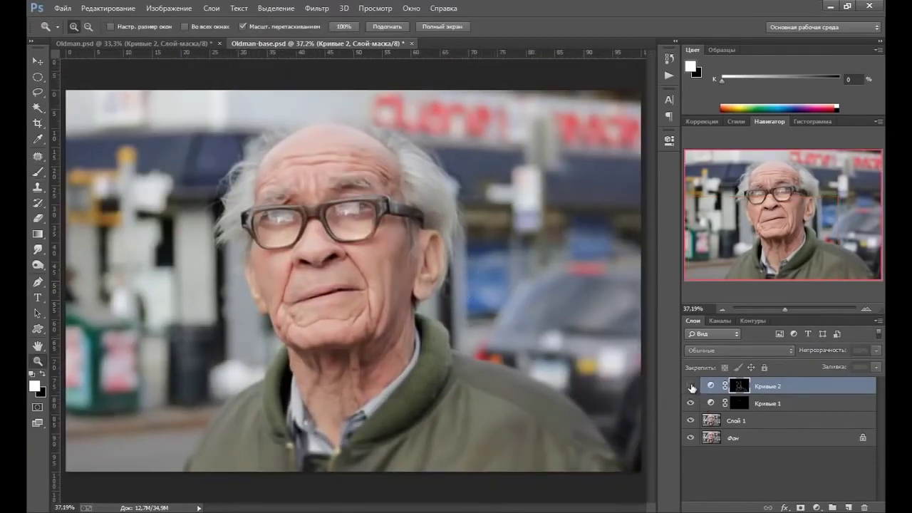
left_click(690, 386)
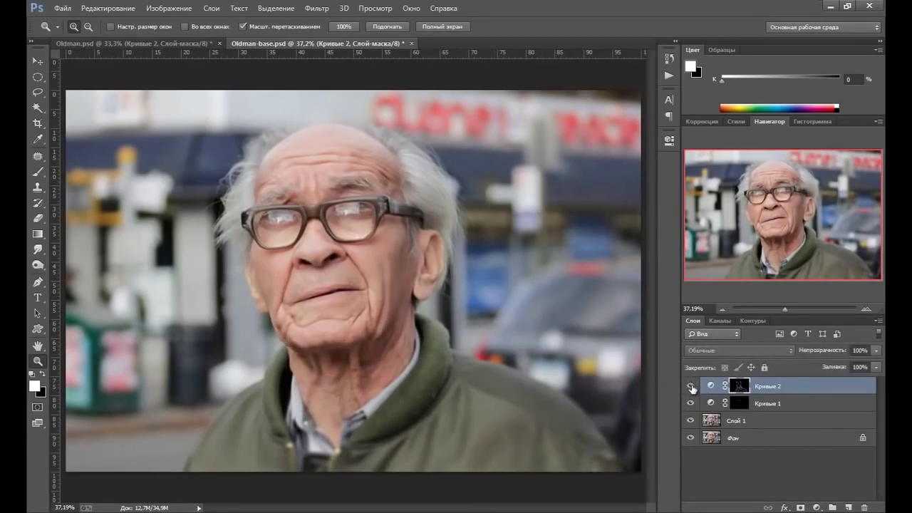
left_click(690, 385)
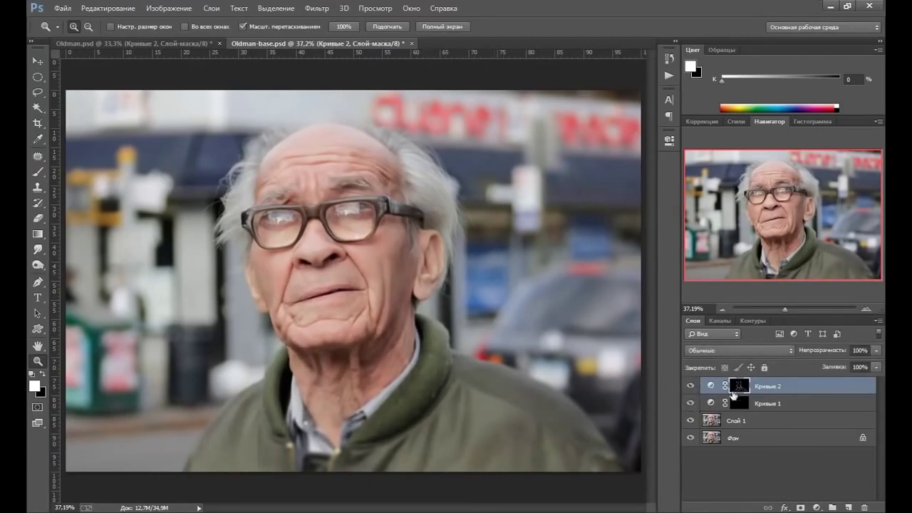
left_click(38, 172)
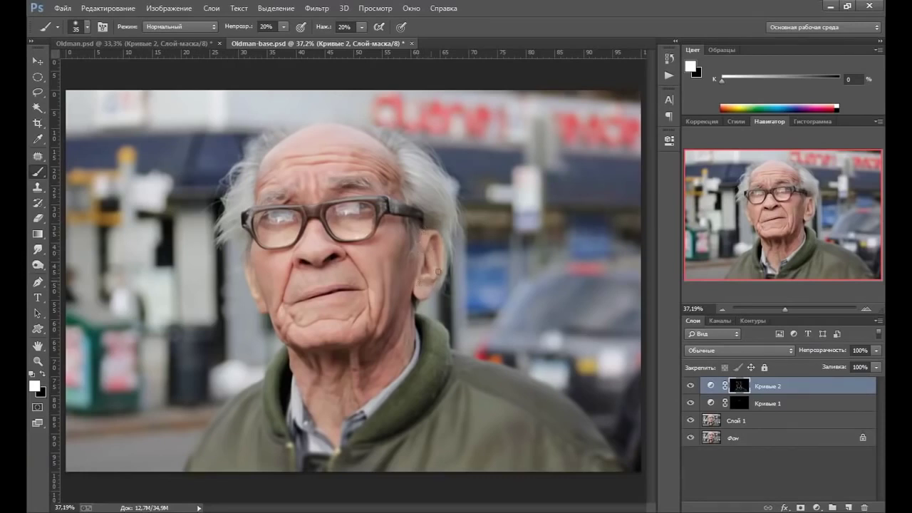
left_click(690, 386)
left_click(689, 385)
Paint white on the Кривые 1 mask over the mouth crease, nose bridge and forehead.
left_click(738, 406)
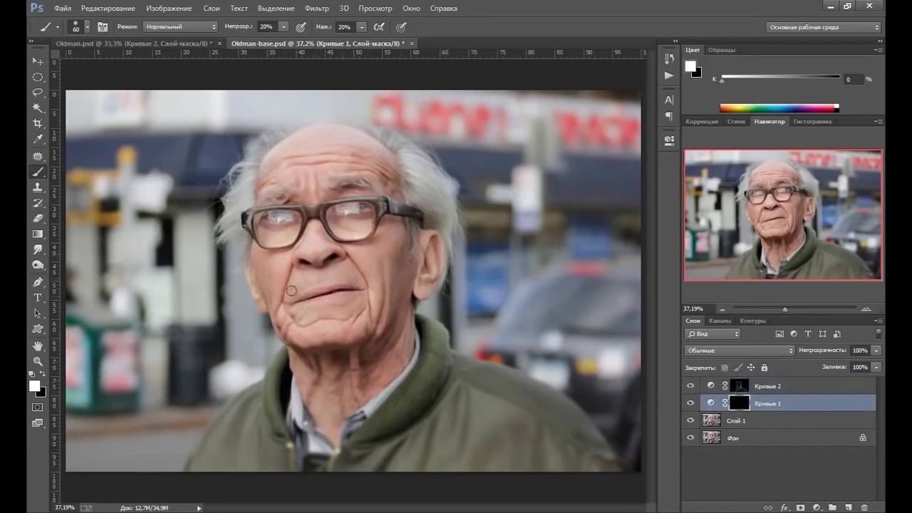
left_click_drag(294, 297, 310, 289)
key("bracketleft")
left_click_drag(314, 230, 332, 221)
key("bracketright")
key("bracketright")
key("bracketright")
key("bracketright")
key("bracketright")
key("bracketright")
key("bracketleft")
key("bracketleft")
key("bracketleft")
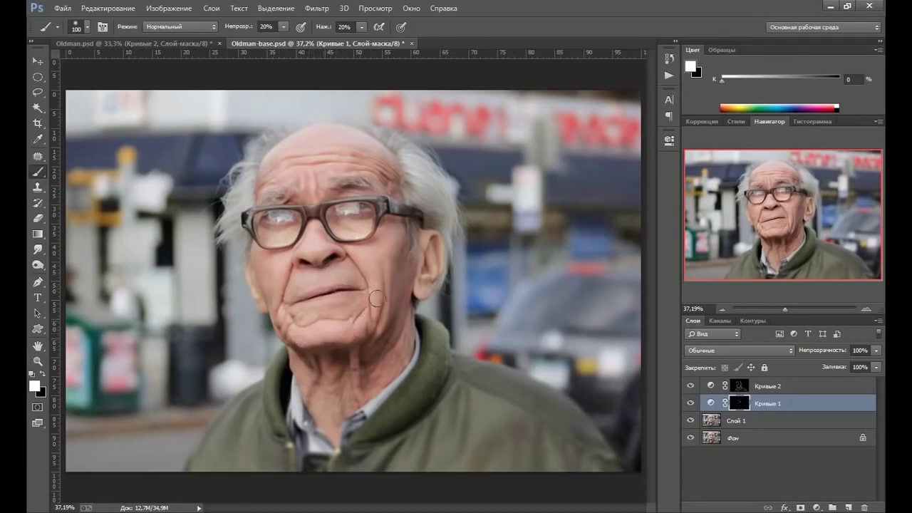
key("bracketright")
key("bracketright")
key("bracketright")
left_click_drag(338, 170, 305, 153)
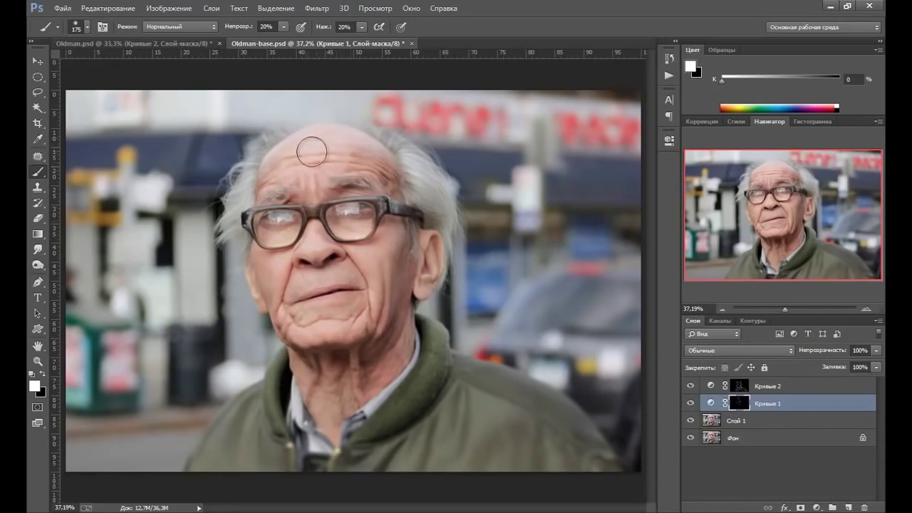
key("bracketleft")
key("bracketleft")
key("bracketleft")
mouse_move(313, 170)
left_mouse_down()
mouse_move(321, 185)
mouse_move(268, 190)
mouse_move(274, 214)
left_mouse_up()
Zoom in and paint white on the Кривые 1 mask over the cheek, chin and jaw crease.
left_click(38, 361)
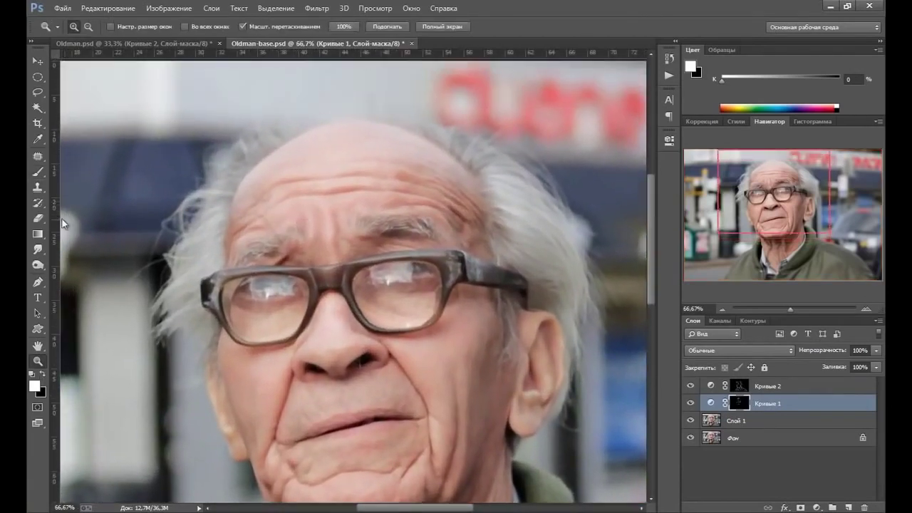
left_click(38, 171)
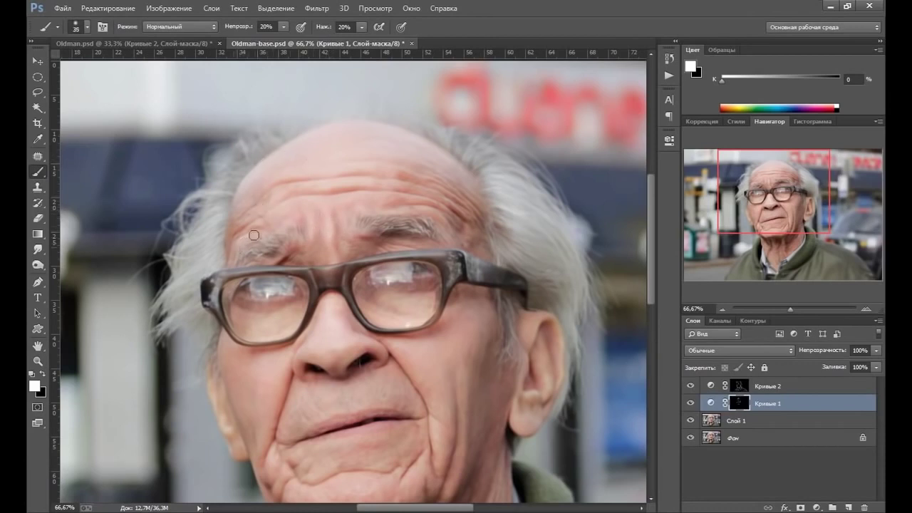
key("bracketright")
key("bracketright")
key("bracketright")
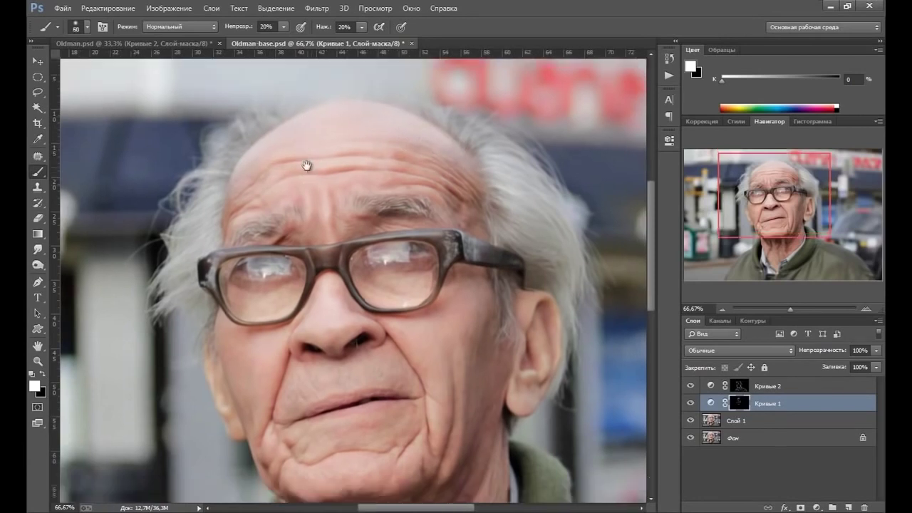
left_click_drag(311, 196, 302, 149)
key("bracketleft")
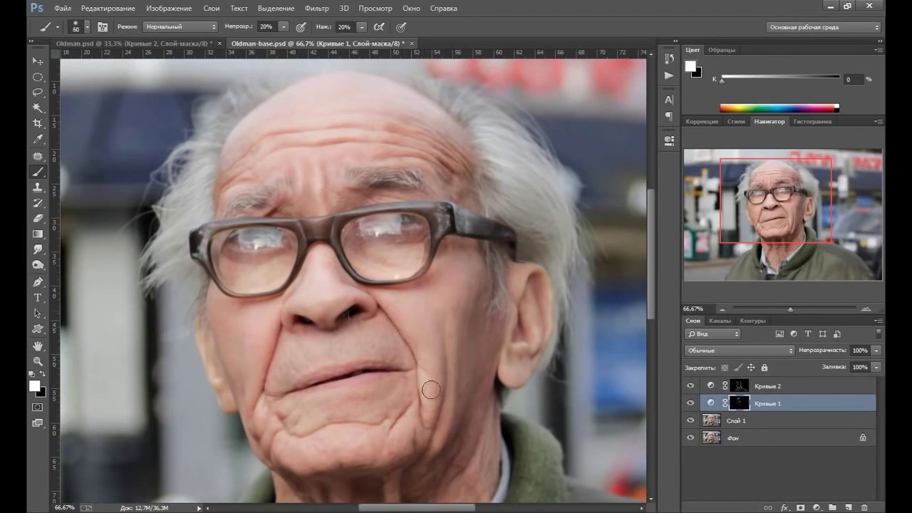
key("bracketright")
key("bracketright")
key("bracketright")
key("bracketleft")
key("bracketleft")
key("bracketleft")
left_click_drag(362, 347, 367, 311)
key("bracketright")
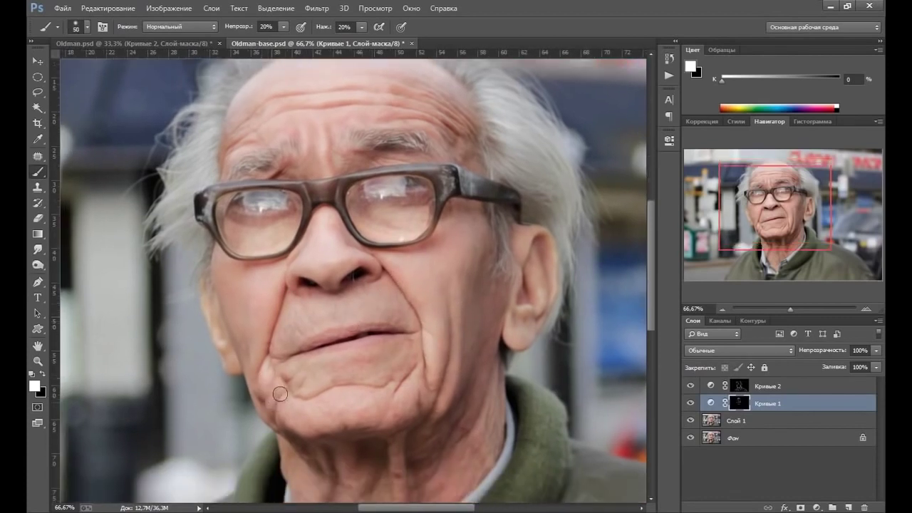
key("bracketright")
key("bracketright")
key("bracketright")
mouse_move(295, 416)
left_mouse_down()
mouse_move(335, 417)
mouse_move(368, 401)
mouse_move(407, 405)
left_mouse_up()
Lighten the nasolabial fold and the neck on the Кривые 1 mask with a resized brush.
key("bracketleft")
key("bracketleft")
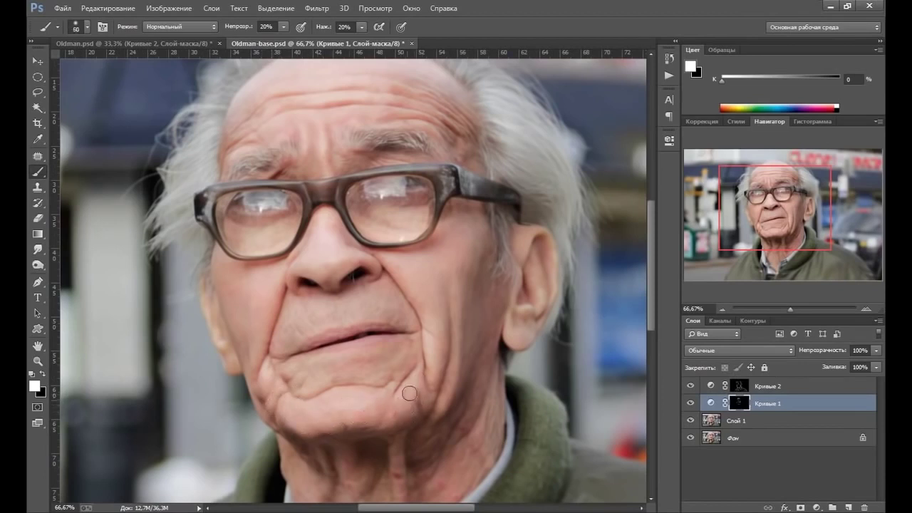
scroll(366, 342, "down", 2)
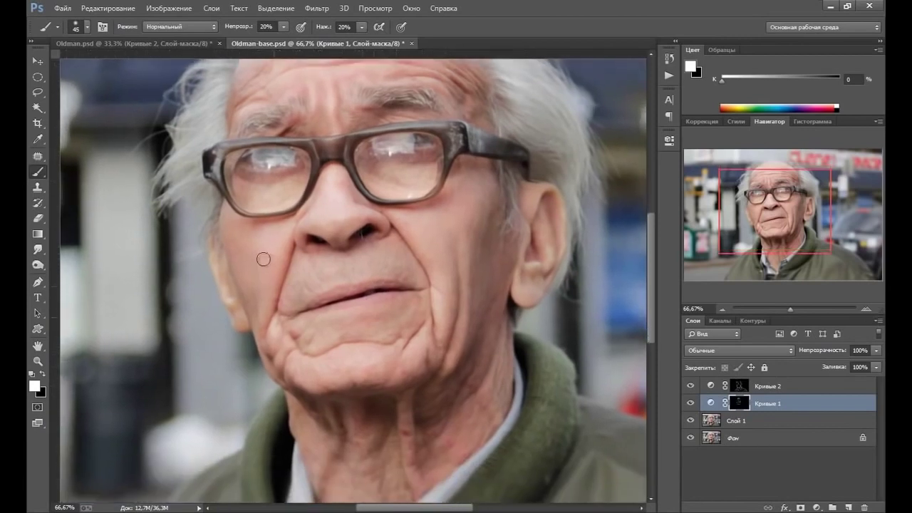
key("bracketright")
key("bracketright")
key("bracketright")
mouse_move(264, 279)
left_mouse_down()
mouse_move(234, 228)
mouse_move(273, 301)
left_mouse_up()
scroll(311, 324, "down", 1)
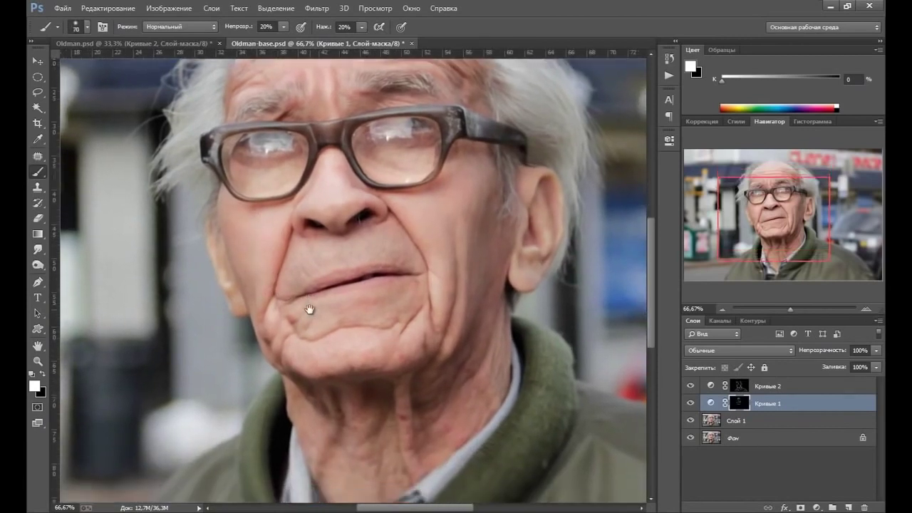
key("bracketleft")
key("bracketleft")
key("bracketleft")
scroll(329, 304, "down", 3)
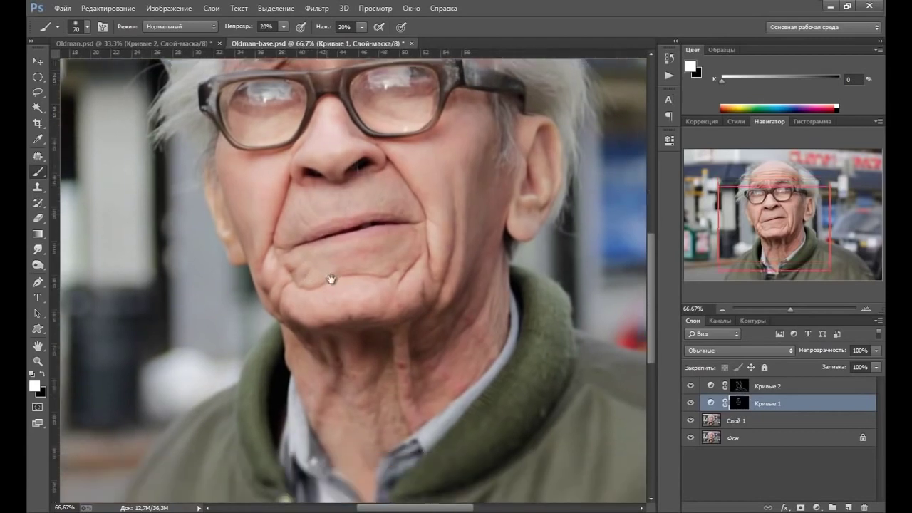
scroll(332, 285, "down", 2)
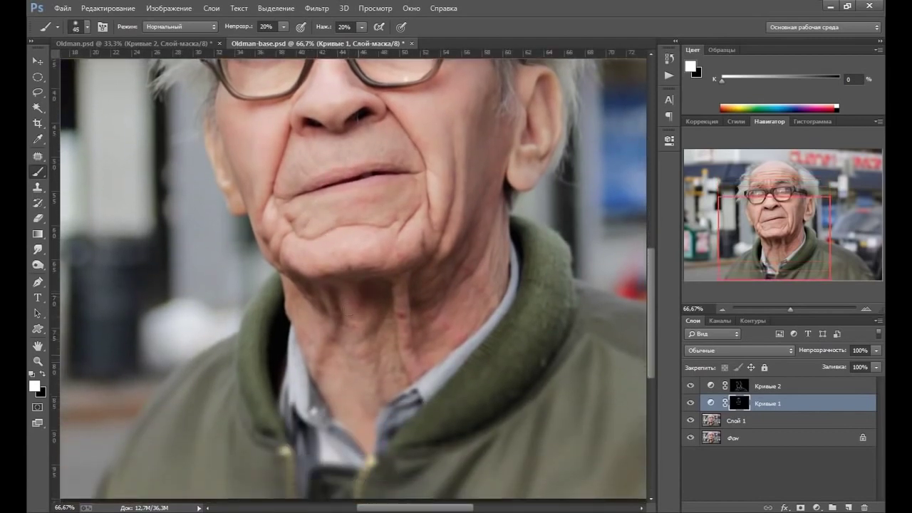
key("bracketleft")
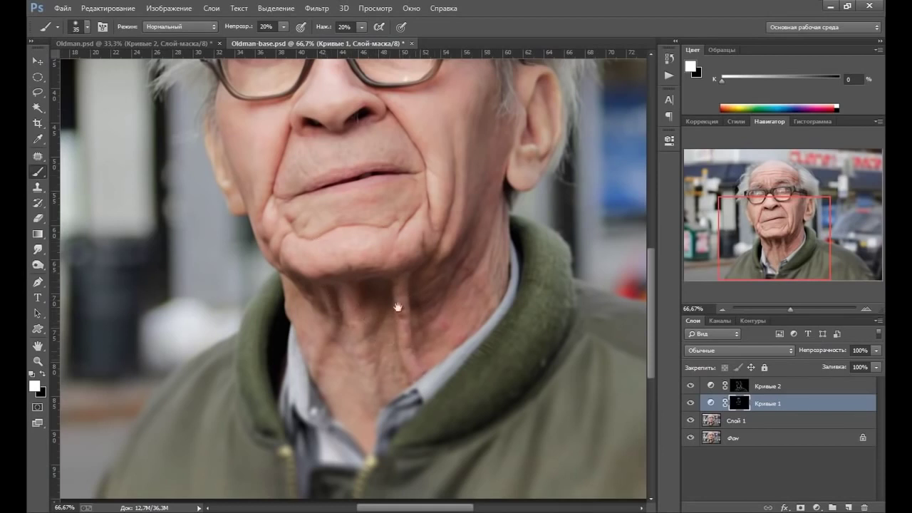
left_click_drag(394, 311, 401, 346)
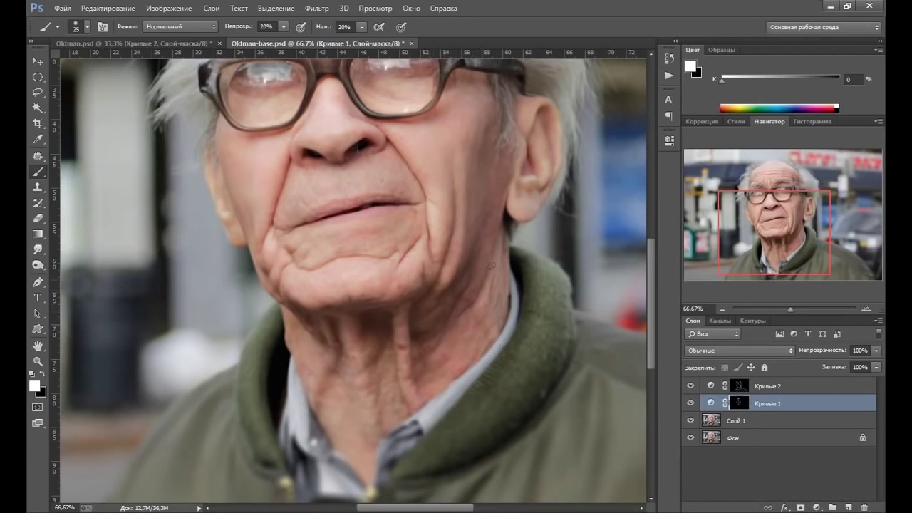
scroll(312, 346, "down", 3)
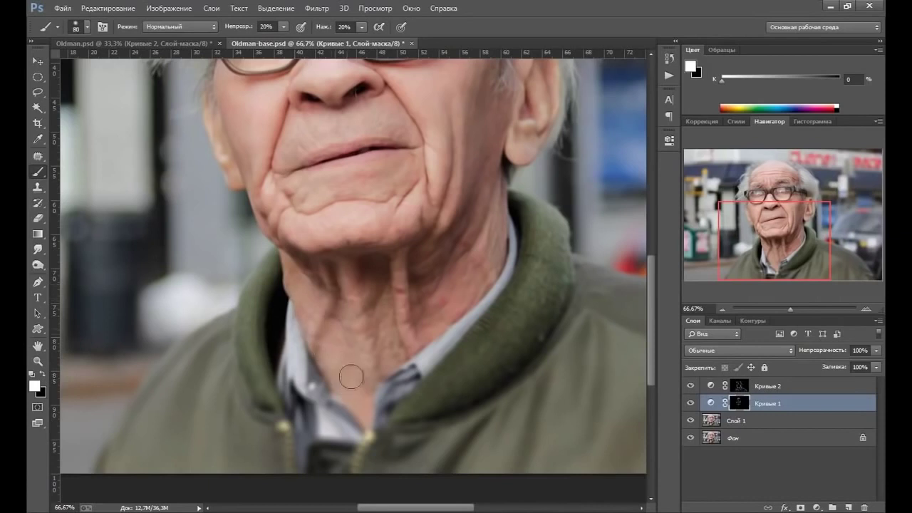
key("bracketright")
key("bracketright")
key("bracketright")
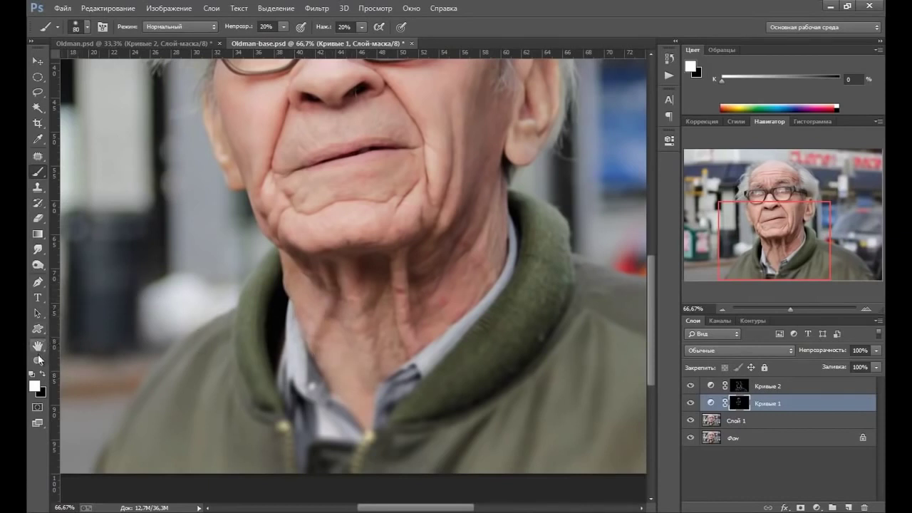
Fit the whole portrait on screen.
double_click(38, 360)
right_click(340, 231)
left_click(384, 239)
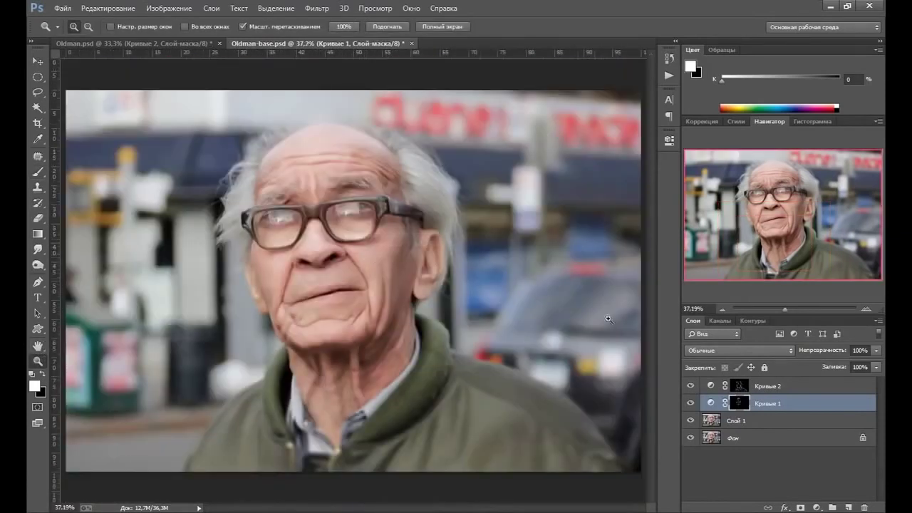
Toggle Кривые 1 off and on to compare before and after, leaving it visible.
left_click(690, 403)
left_click(690, 404)
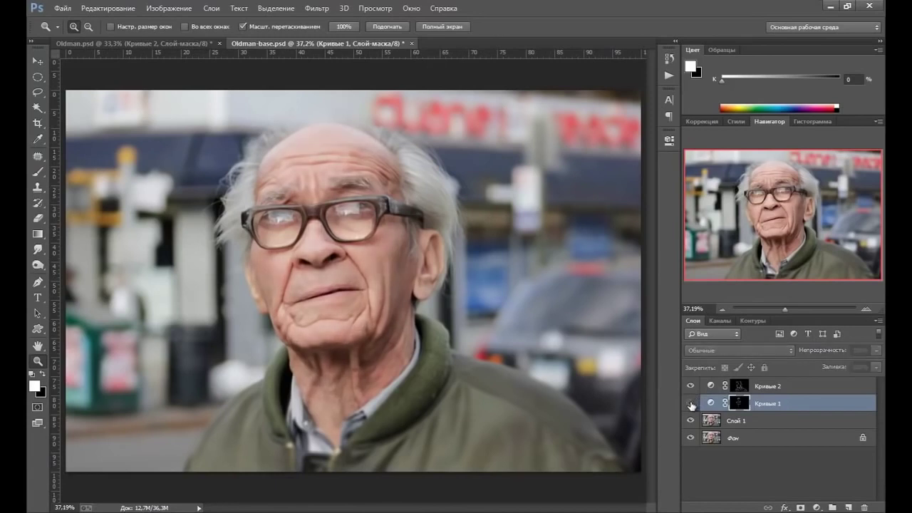
left_click(690, 403)
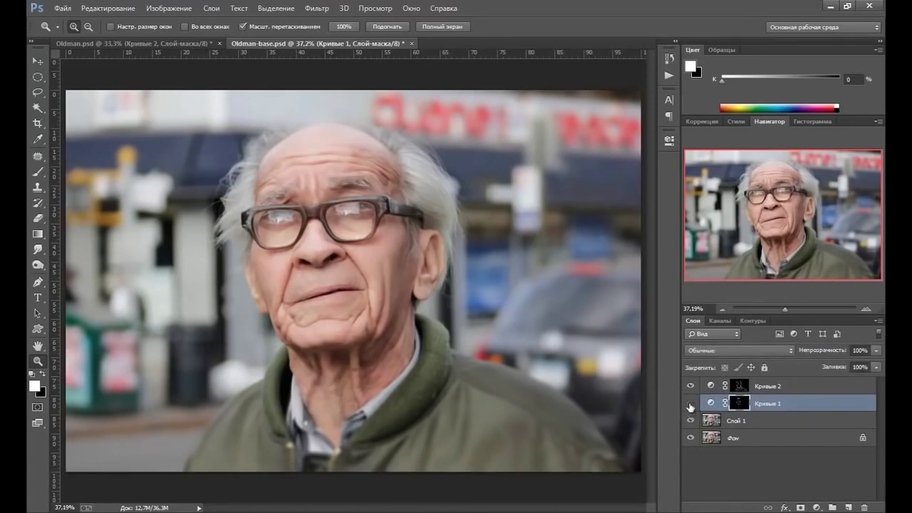
left_click(690, 403)
left_click(690, 403)
left_click(690, 403)
left_click(37, 172)
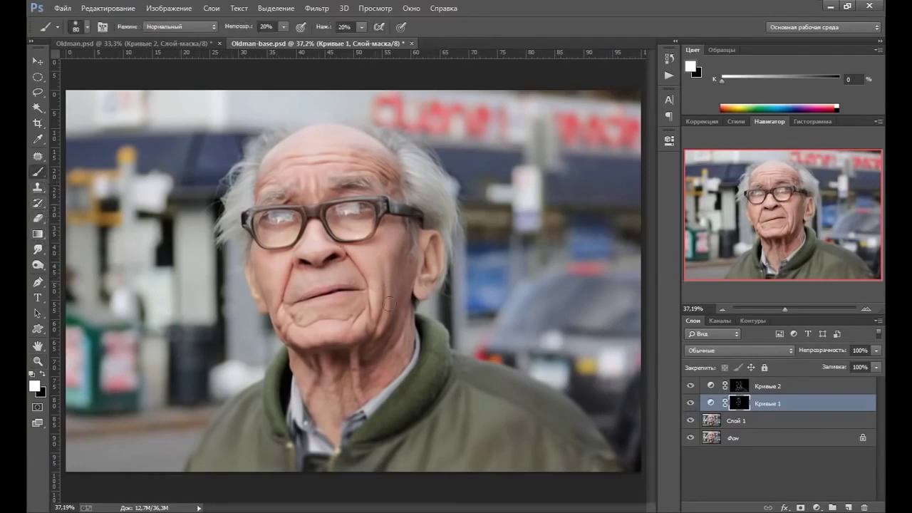
Lighten the hair beside the glasses on the Кривые 1 mask.
key("bracketright")
key("bracketleft")
key("bracketleft")
key("bracketleft")
key("bracketright")
key("bracketright")
key("bracketright")
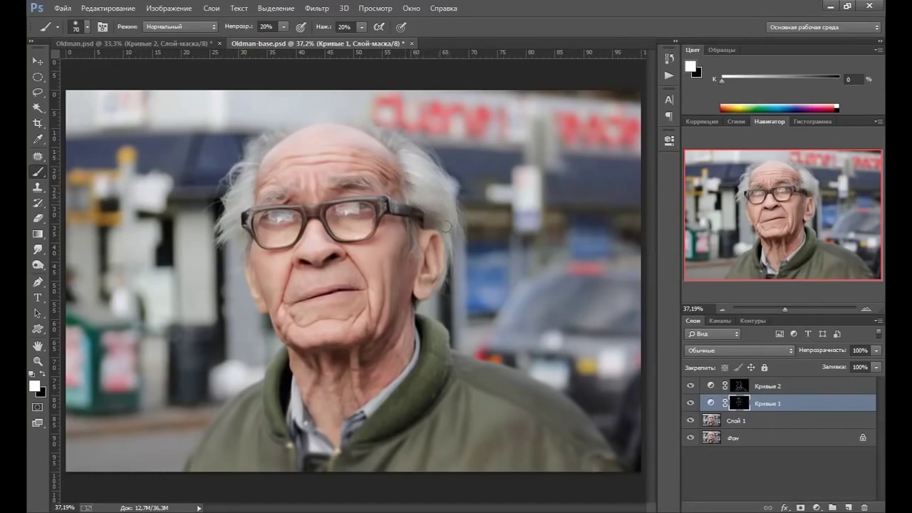
mouse_move(247, 191)
left_mouse_down()
mouse_move(257, 151)
mouse_move(241, 207)
mouse_move(265, 178)
left_mouse_up()
key("bracketright")
Zoom in around the glasses and work down over the chin, collar and neck.
left_click(38, 361)
left_click(314, 208)
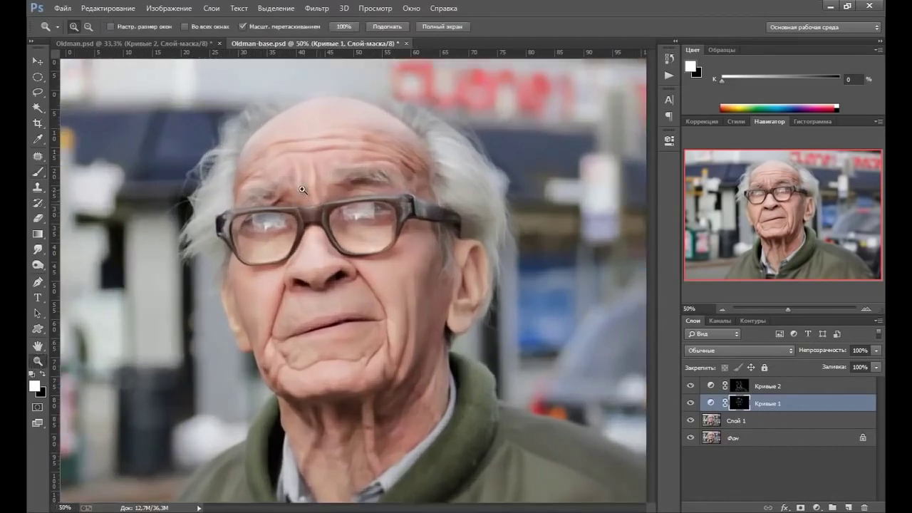
left_click(38, 172)
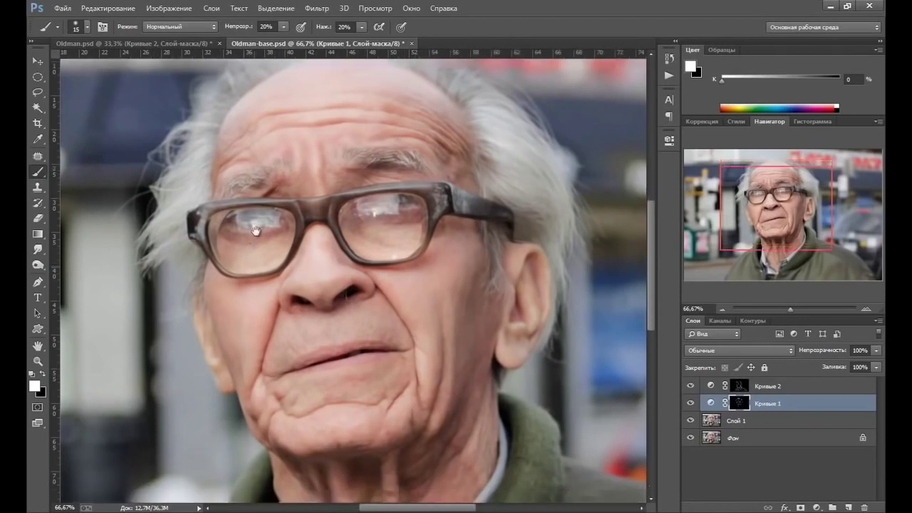
left_click_drag(255, 272, 253, 174)
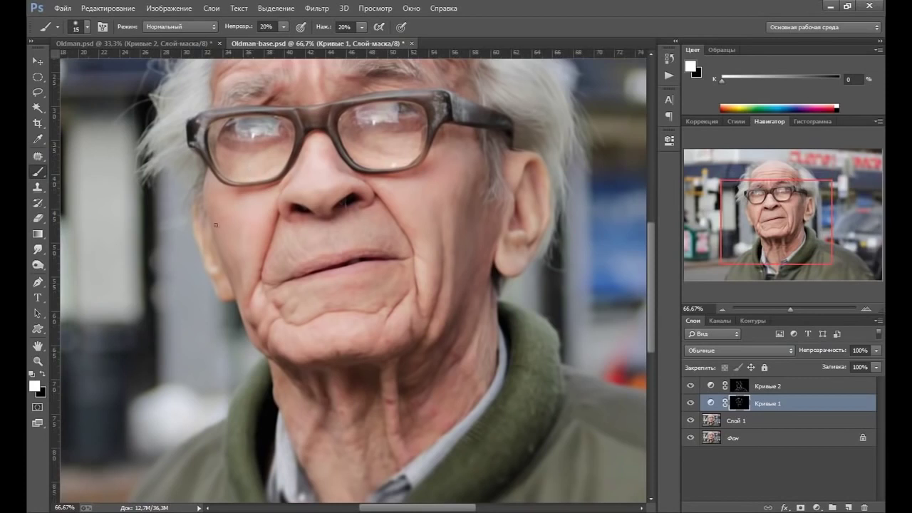
key("bracketright")
left_click_drag(283, 301, 236, 210)
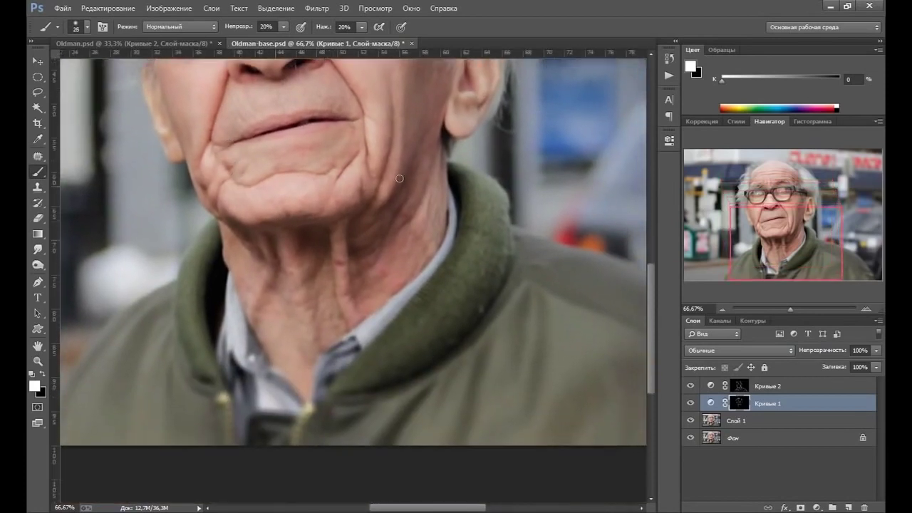
key("bracketright")
key("bracketright")
key("bracketright")
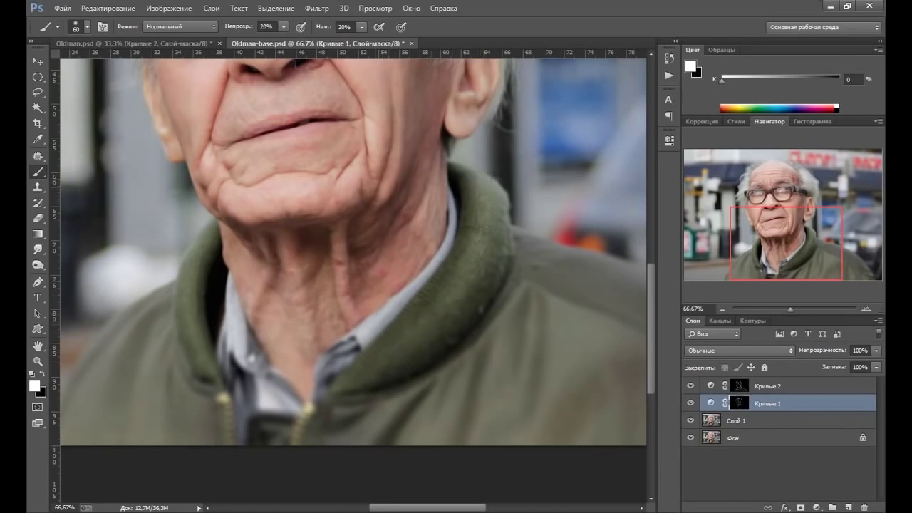
key("bracketleft")
key("bracketleft")
key("bracketleft")
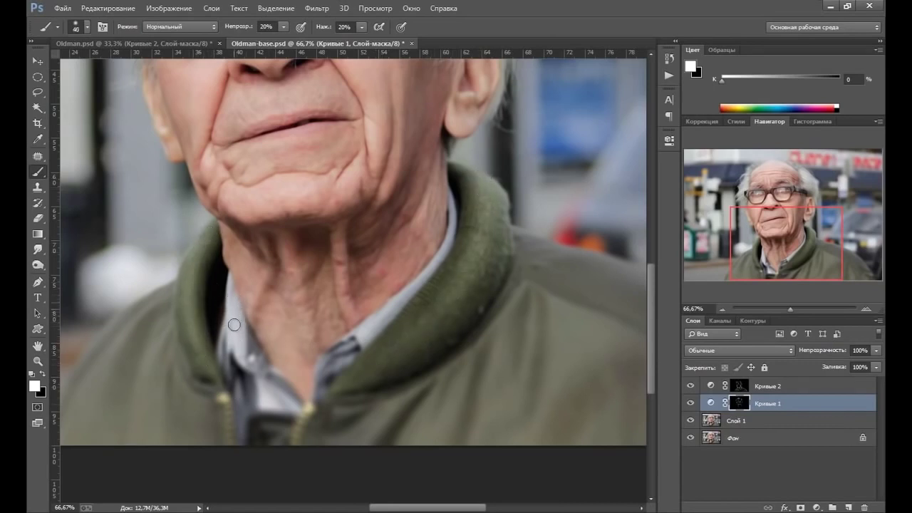
key("bracketleft")
key("bracketleft")
key("bracketleft")
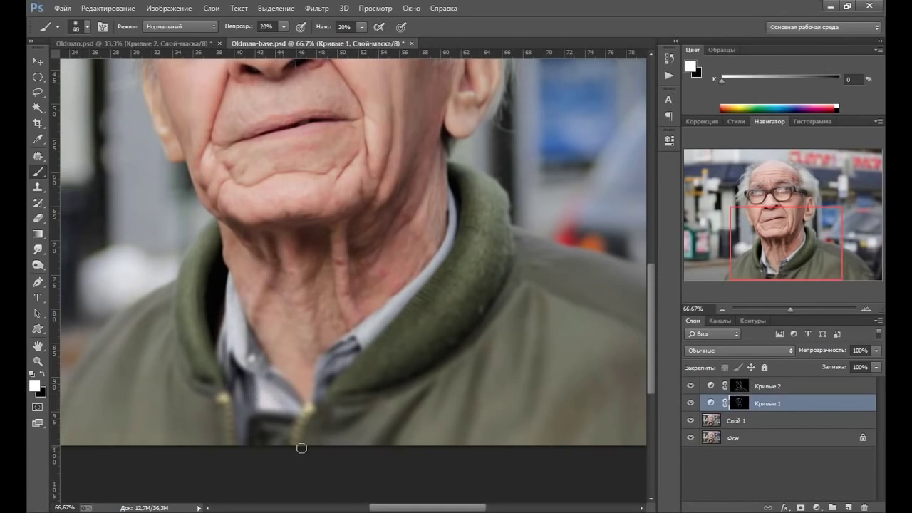
key("bracketright")
key("bracketright")
Paint brightening over the jacket's shoulder and collar area on the Кривые 1 mask.
left_click_drag(186, 358, 285, 319)
key("bracketright")
key("bracketright")
key("bracketright")
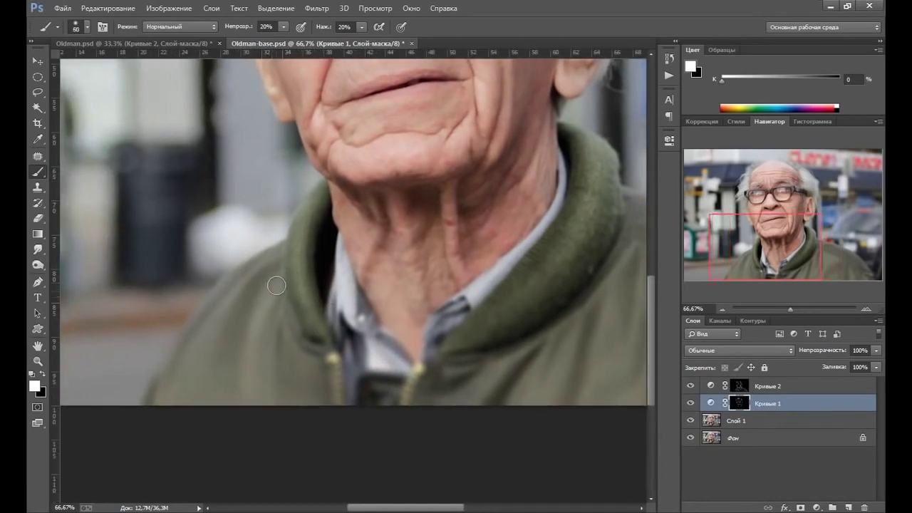
key("bracketleft")
key("bracketleft")
key("bracketright")
key("bracketright")
key("bracketleft")
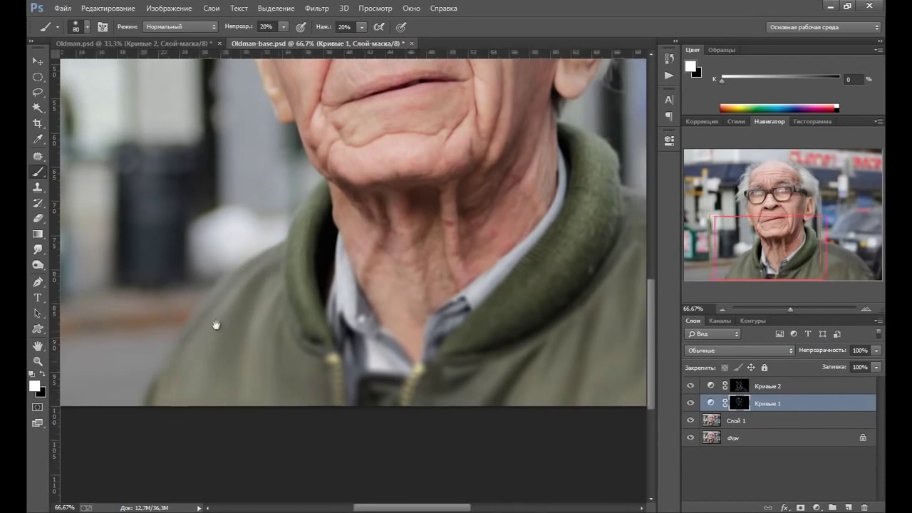
scroll(250, 301, "down", 2)
scroll(289, 340, "right", 3)
key("bracketright")
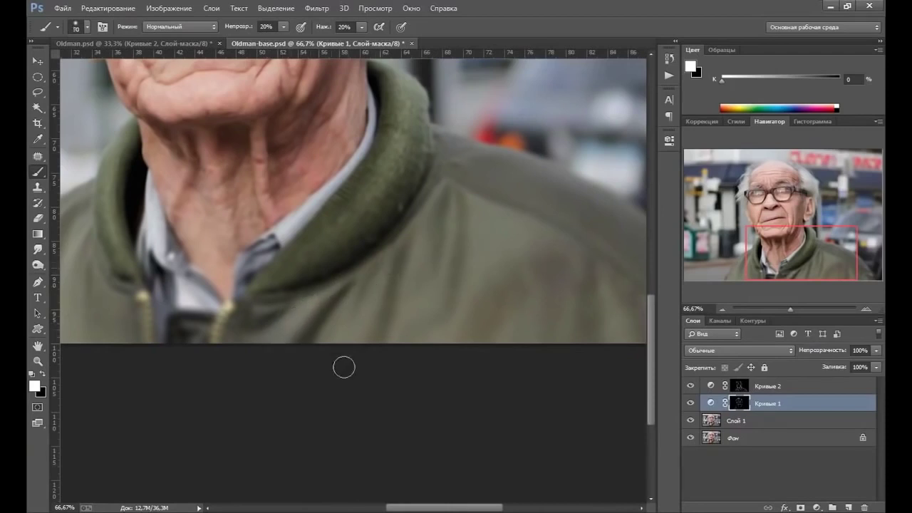
key("bracketleft")
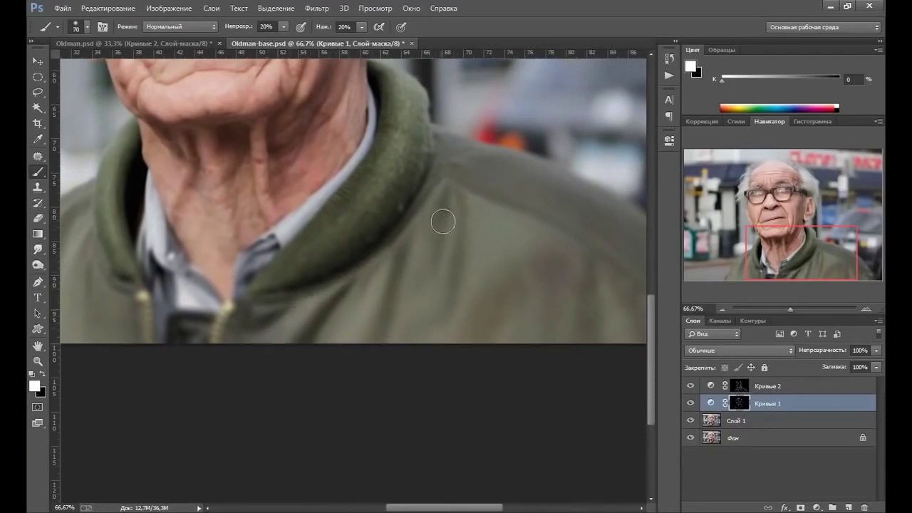
key("bracketright")
scroll(386, 261, "right", 3)
scroll(398, 214, "down", 1)
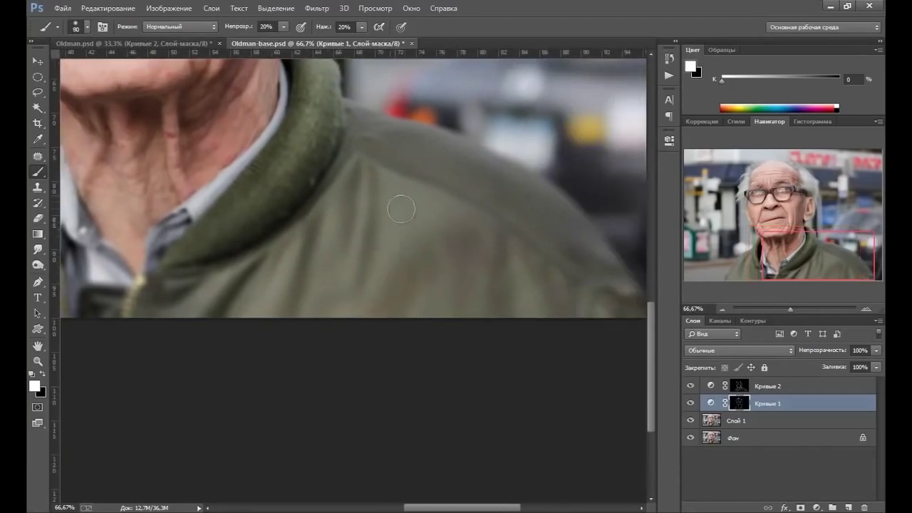
key("bracketright")
Fit the whole portrait in the window.
left_click(38, 361)
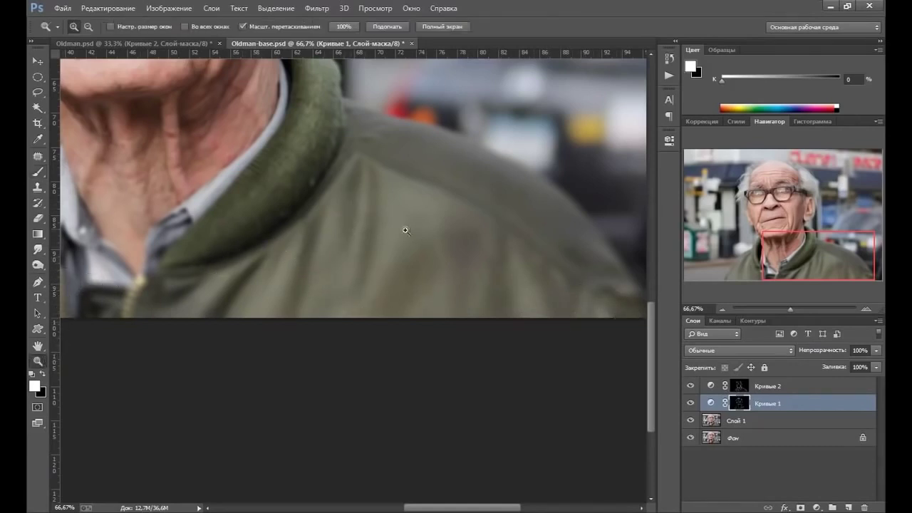
right_click(403, 224)
left_click(434, 230)
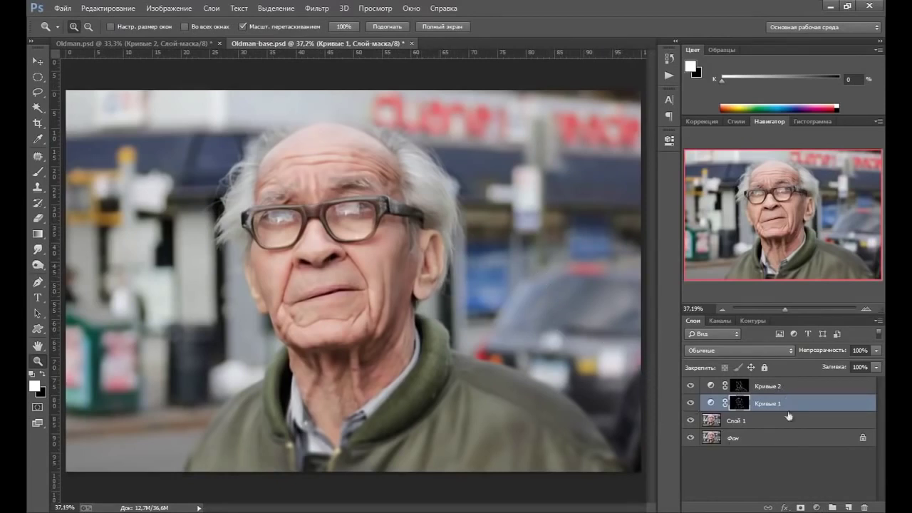
Group Кривые 1 and Кривые 2 into Группа 1 and toggle its visibility to compare.
key("alt+shift+bracketright")
key("ctrl+g")
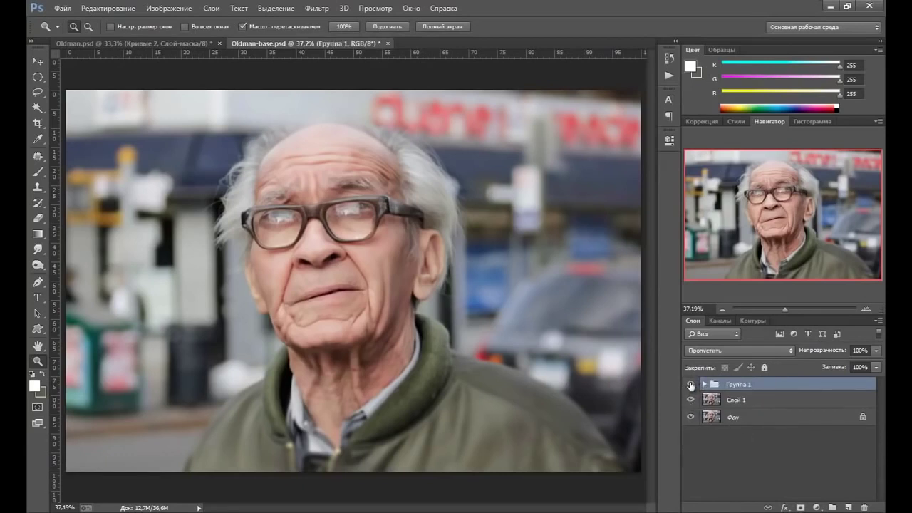
left_click(690, 385)
left_click(690, 385)
left_click(690, 385)
left_click(690, 385)
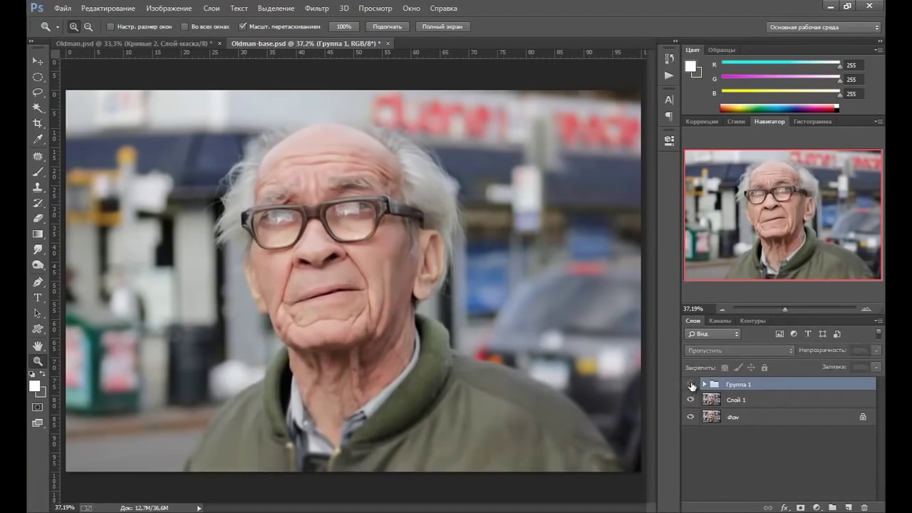
left_click(690, 385)
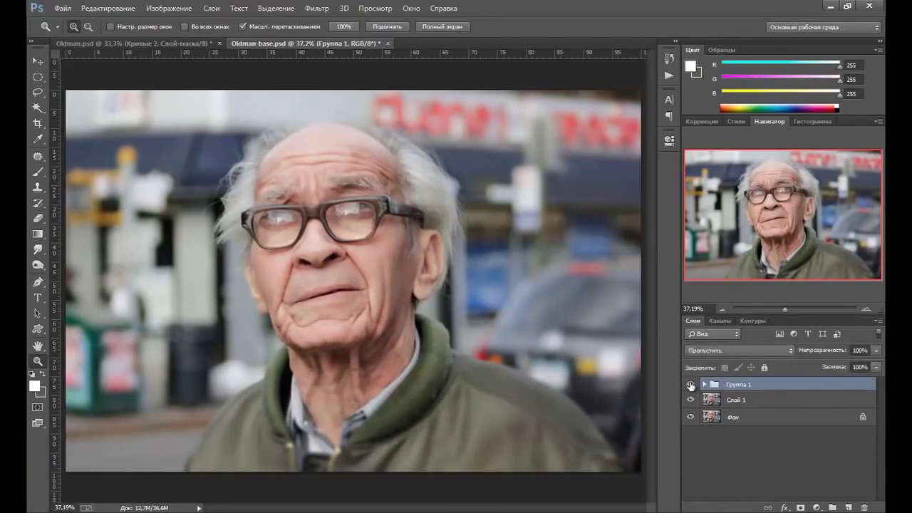
left_click(690, 386)
Add Curves layer Кривые 3: white point output 189, midtone point 111 pulled down to 58.
left_click(817, 507)
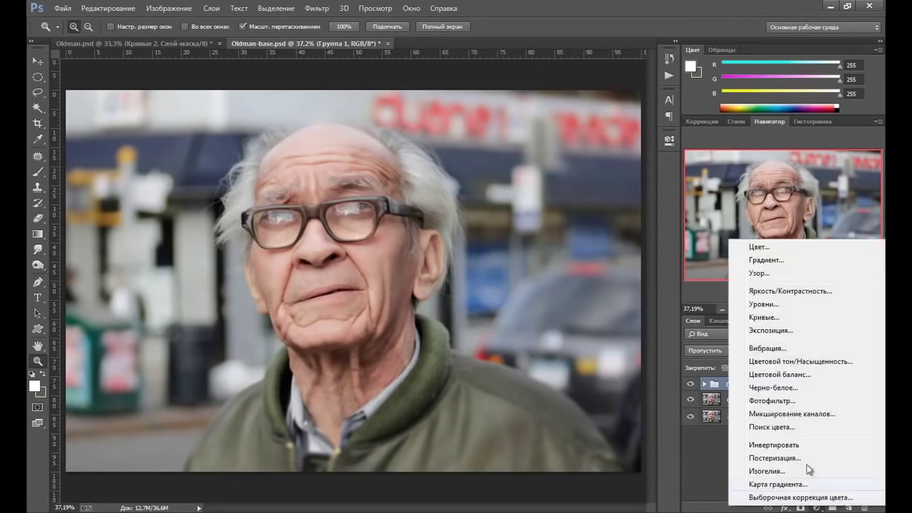
left_click(778, 318)
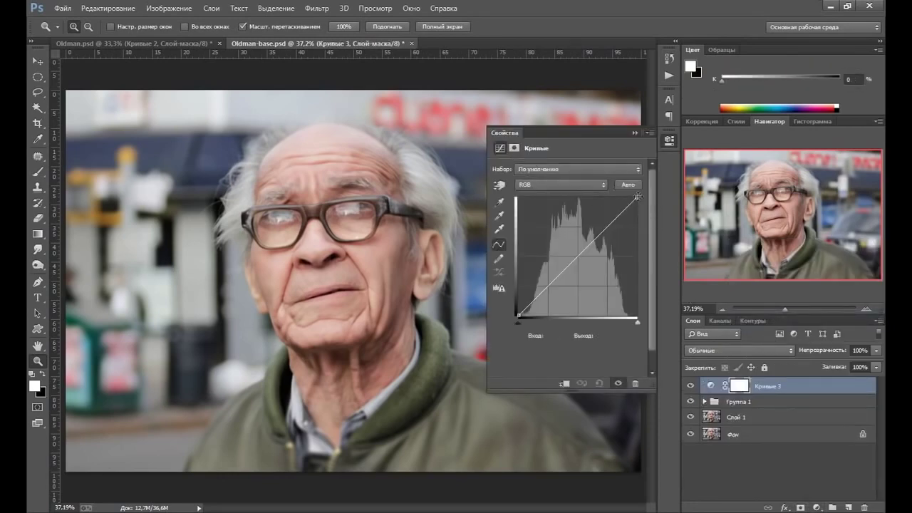
left_click_drag(637, 196, 636, 229)
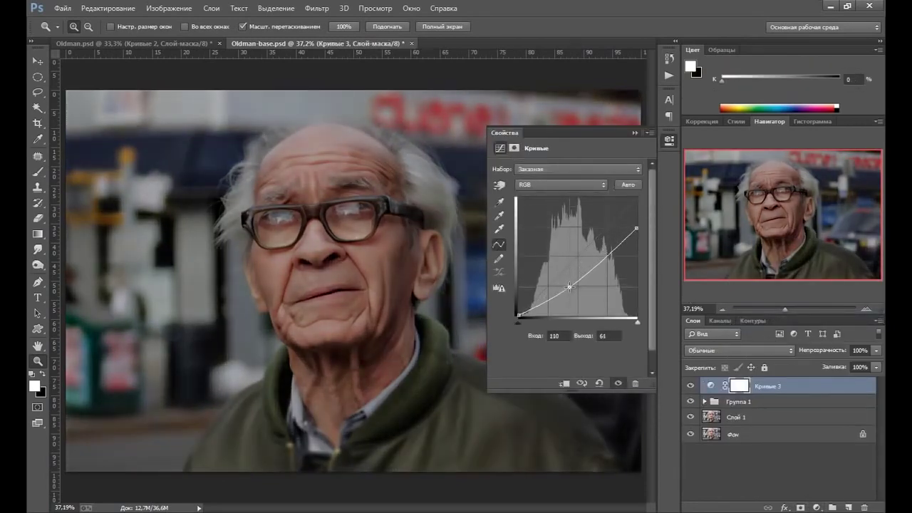
left_click_drag(569, 277, 570, 290)
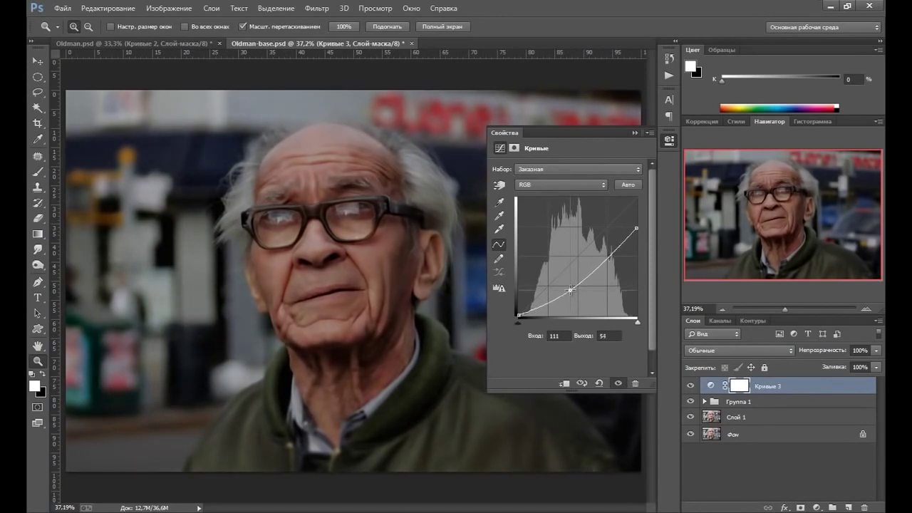
left_click(634, 133)
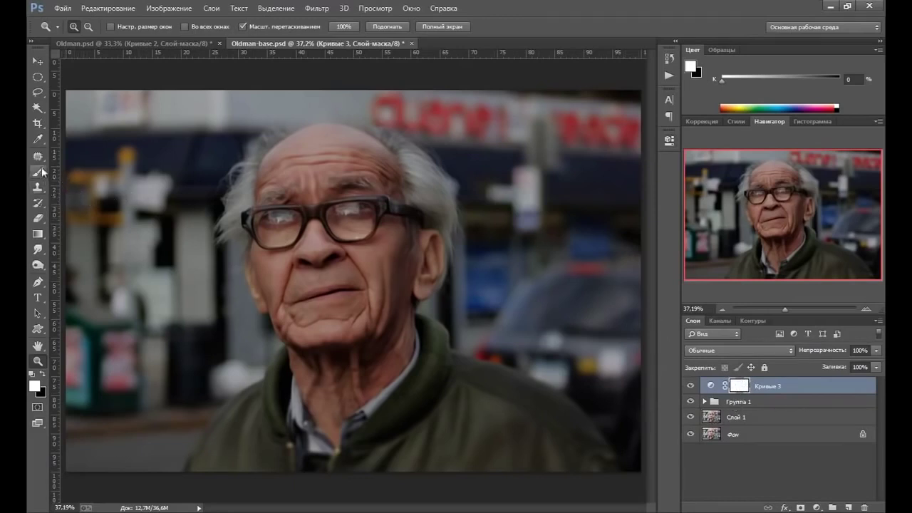
Set the brush to 1700 px size, 36% hardness and 100% pressure.
left_click(37, 172)
left_click(87, 28)
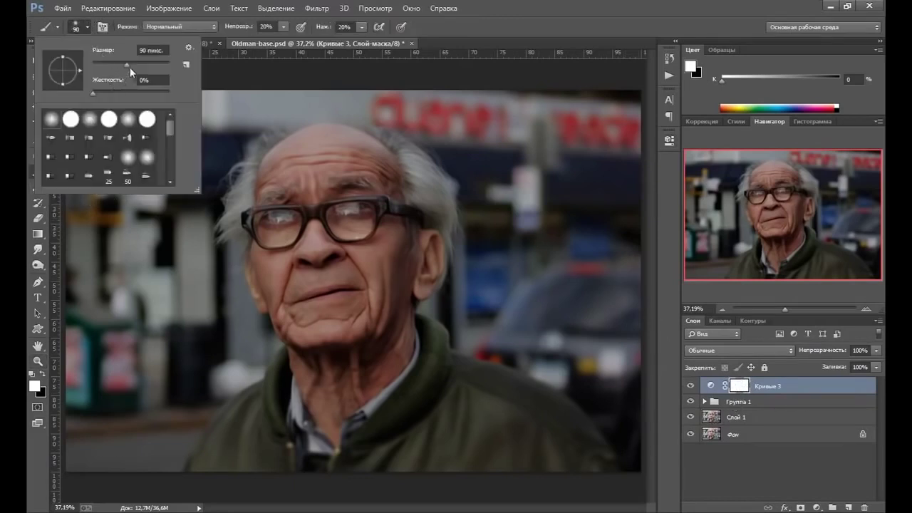
left_click_drag(129, 67, 139, 67)
type("1200")
key("Return")
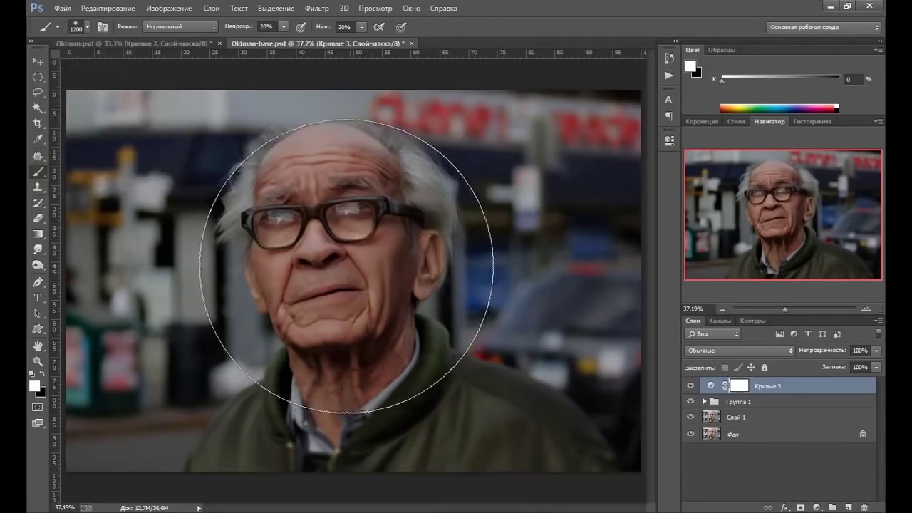
key("bracketright")
key("bracketright")
key("bracketright")
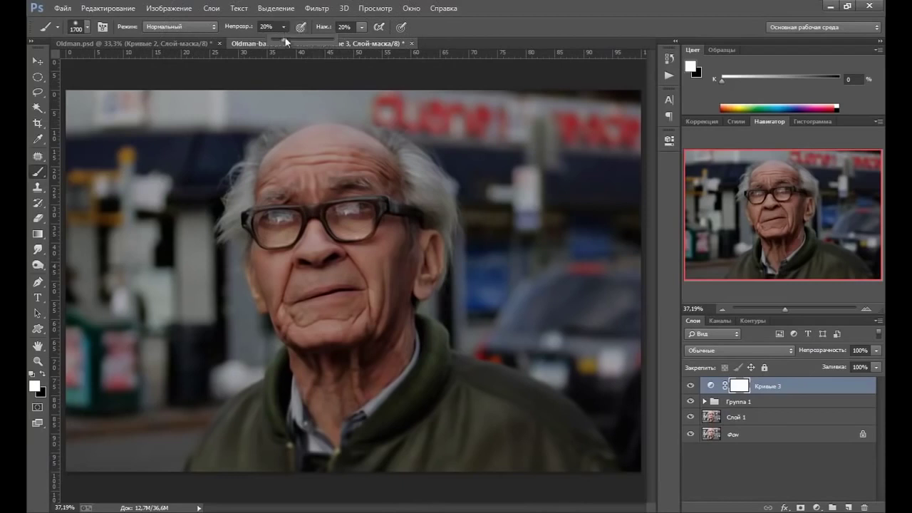
left_click(361, 26)
left_click_drag(418, 54, 470, 20)
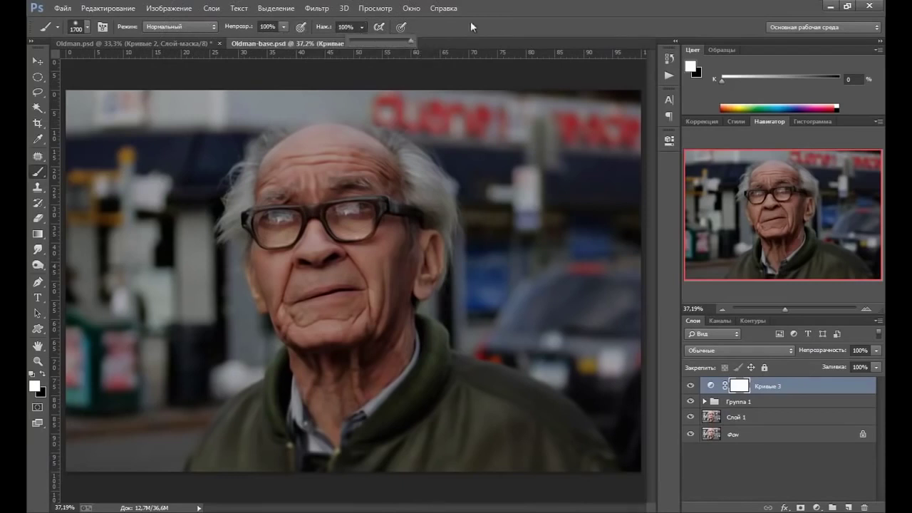
left_click(86, 28)
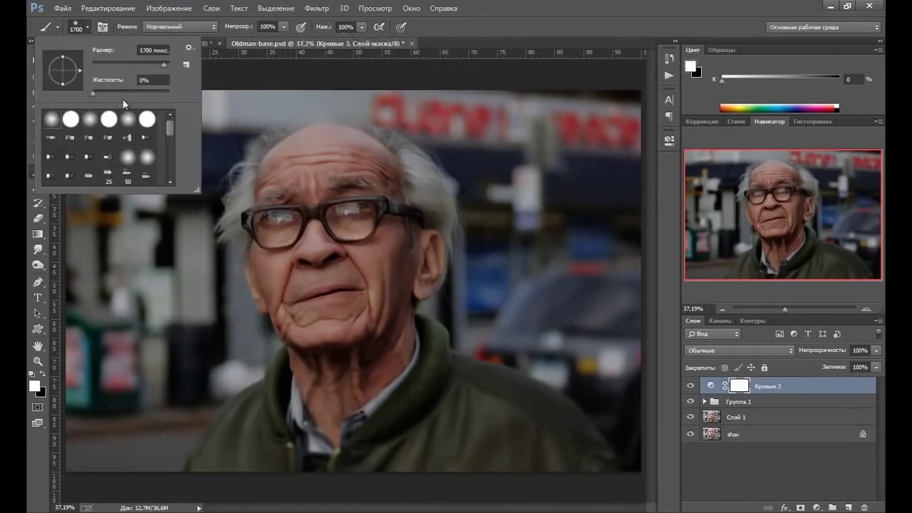
left_click_drag(94, 90, 122, 92)
left_click(483, 26)
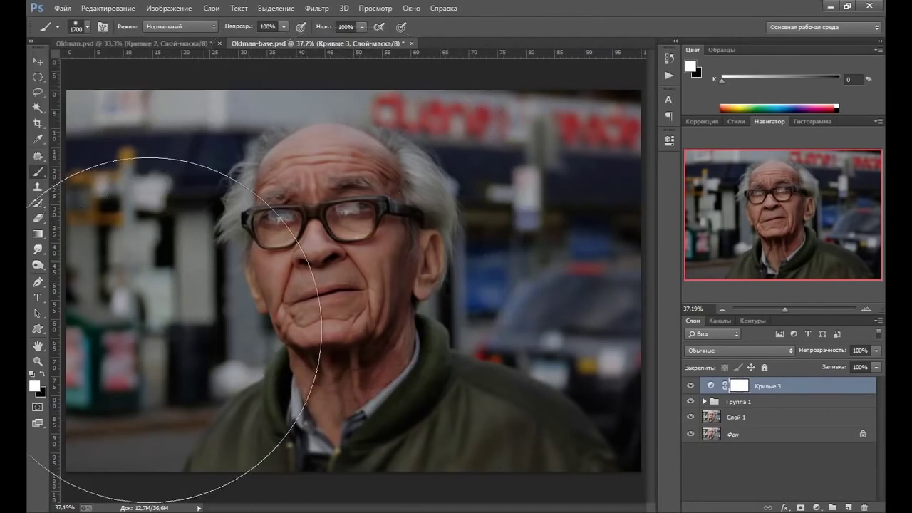
Stamp black over the face on the Кривые 3 mask and toggle the layer to compare.
left_click(42, 374)
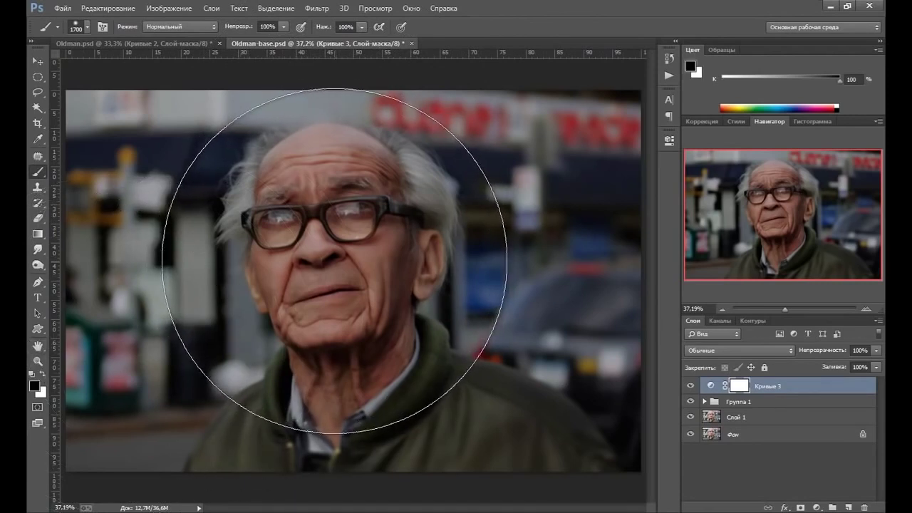
left_click(334, 261)
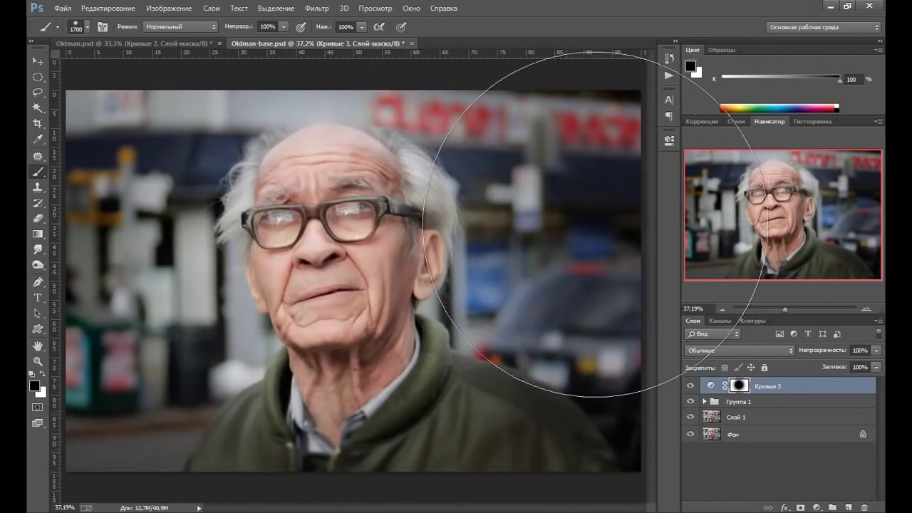
left_click(690, 386)
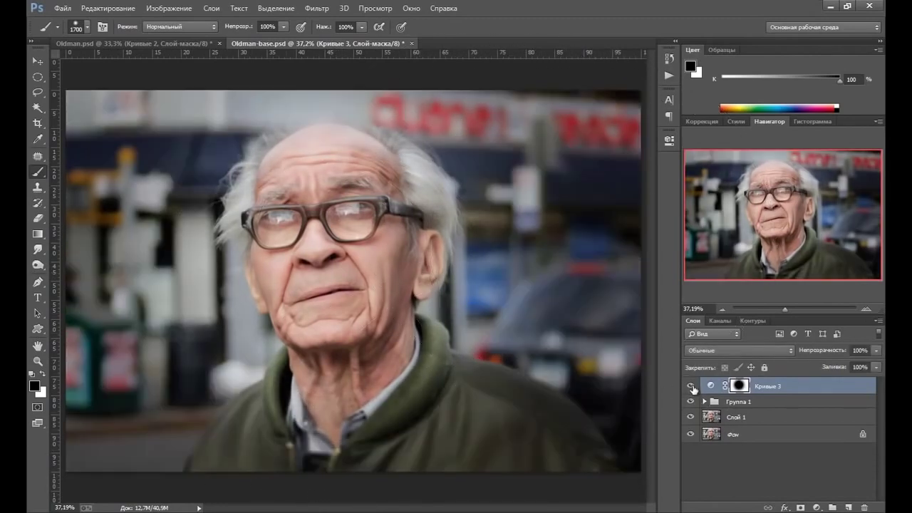
left_click(690, 386)
left_click(690, 386)
left_click(690, 386)
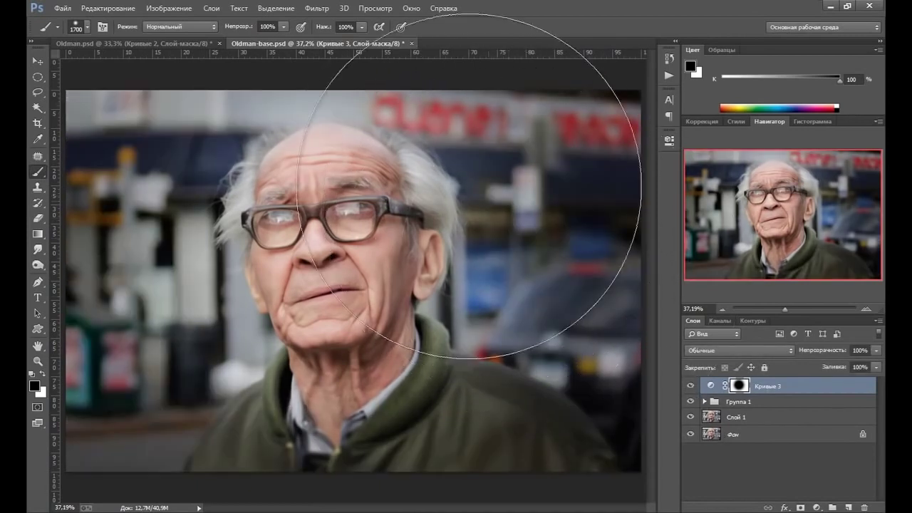
left_click(37, 61)
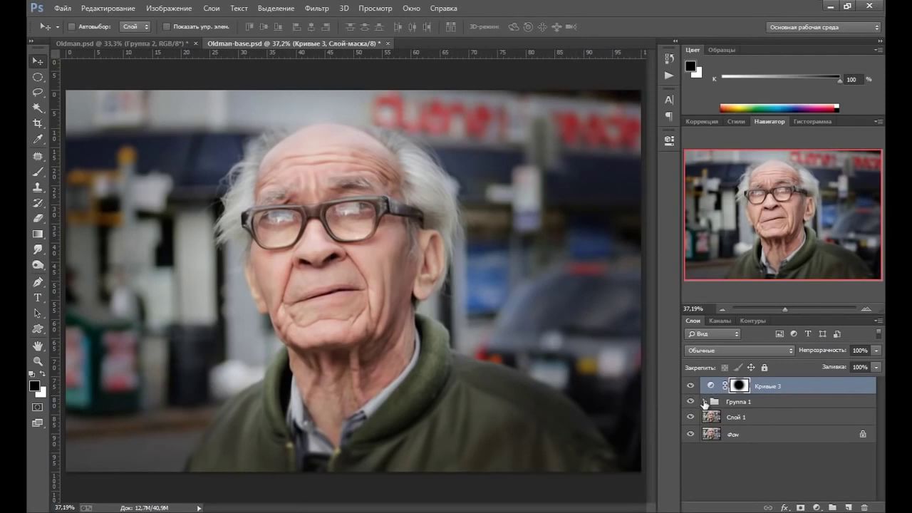
Move Кривые 3 into Группа 1.
left_click(703, 403)
left_click_drag(719, 405, 715, 398)
left_click(704, 384)
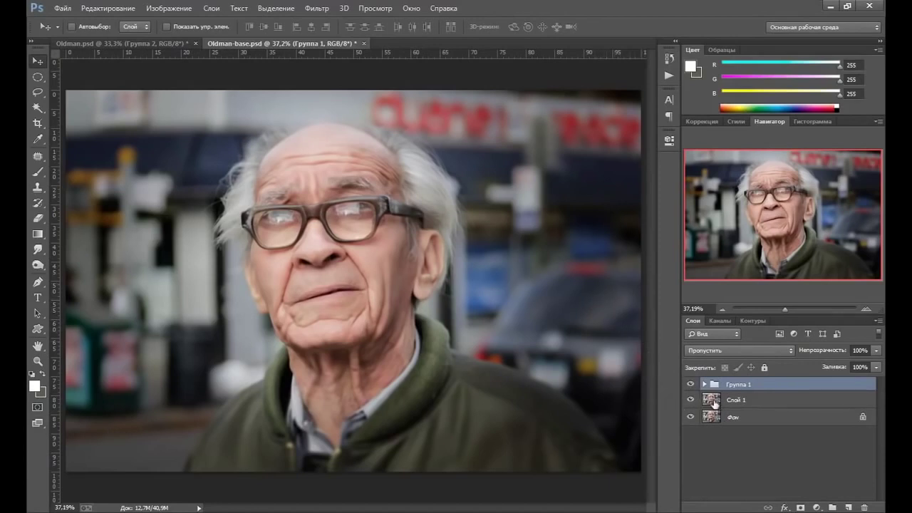
Add a Selective Color layer with Reds set to cyan -10, magenta -2, yellow +17.
left_click(819, 507)
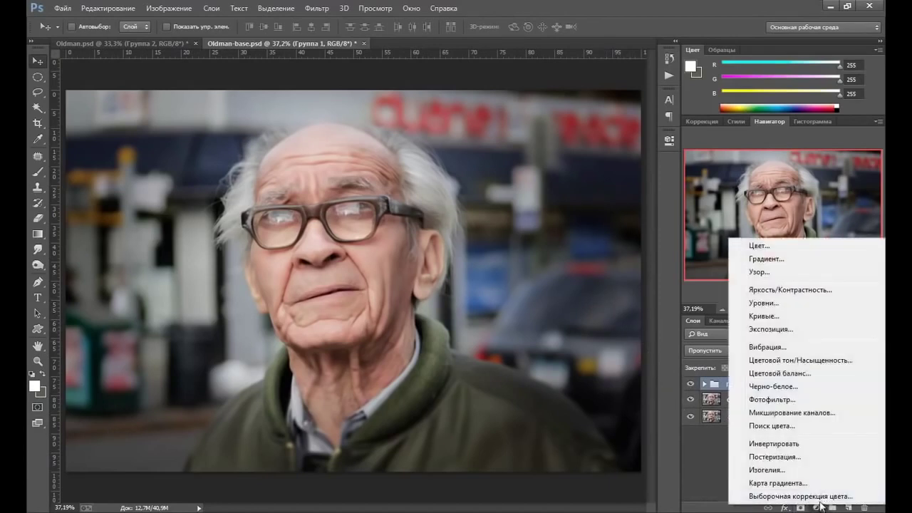
left_click(819, 497)
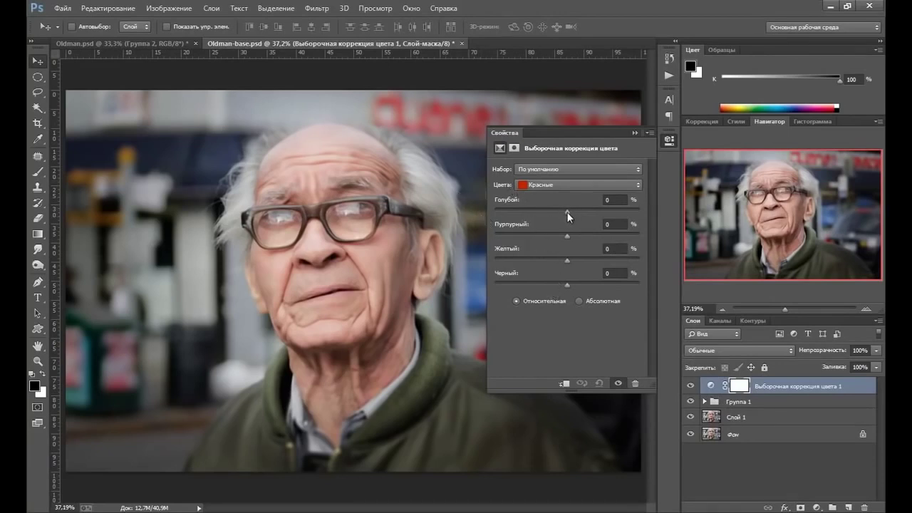
left_click_drag(567, 213, 559, 213)
left_click_drag(567, 235, 564, 235)
left_click_drag(568, 258, 579, 258)
Set the Yellows to cyan +17, yellow -14 and black -77.
left_click(571, 185)
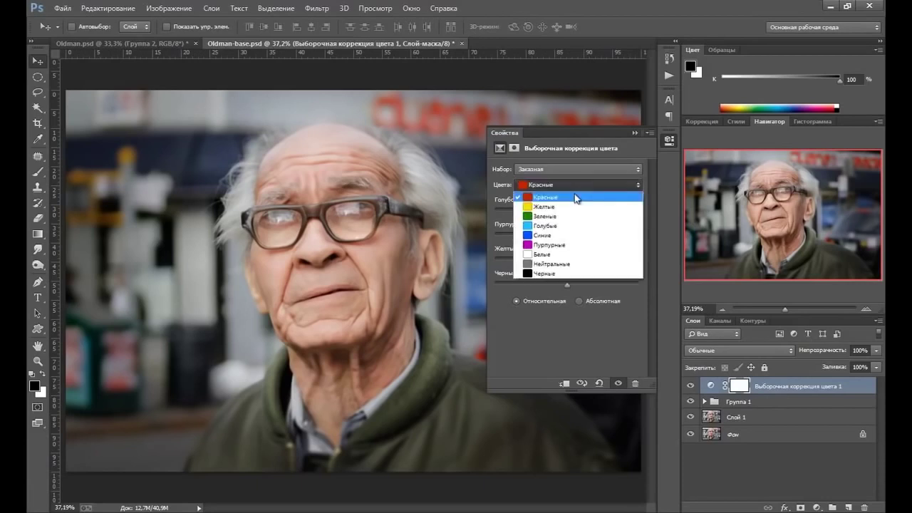
left_click(569, 206)
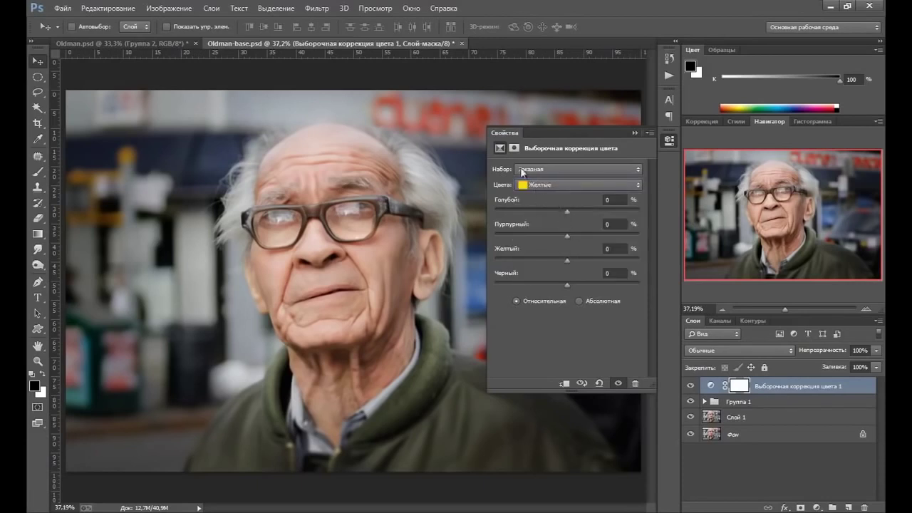
left_click_drag(569, 214, 575, 214)
left_click_drag(567, 261, 559, 259)
left_click_drag(567, 282, 516, 280)
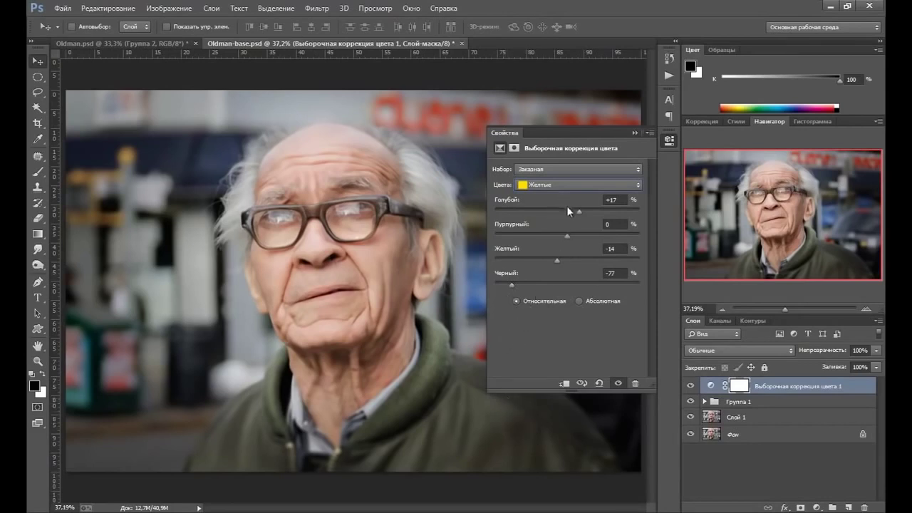
Set the Magentas to cyan +1, magenta -21 and yellow +15.
left_click(572, 185)
left_click(559, 234)
left_click(568, 209)
left_click_drag(568, 235, 551, 235)
left_click_drag(569, 258, 579, 262)
left_click(580, 185)
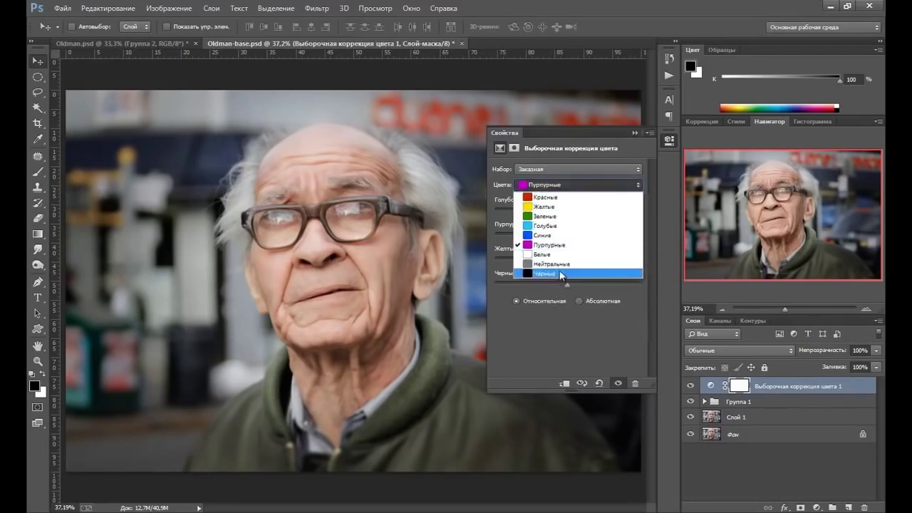
Fine-tune the Blacks: cyan +1, a little more magenta, black -1.
left_click(559, 270)
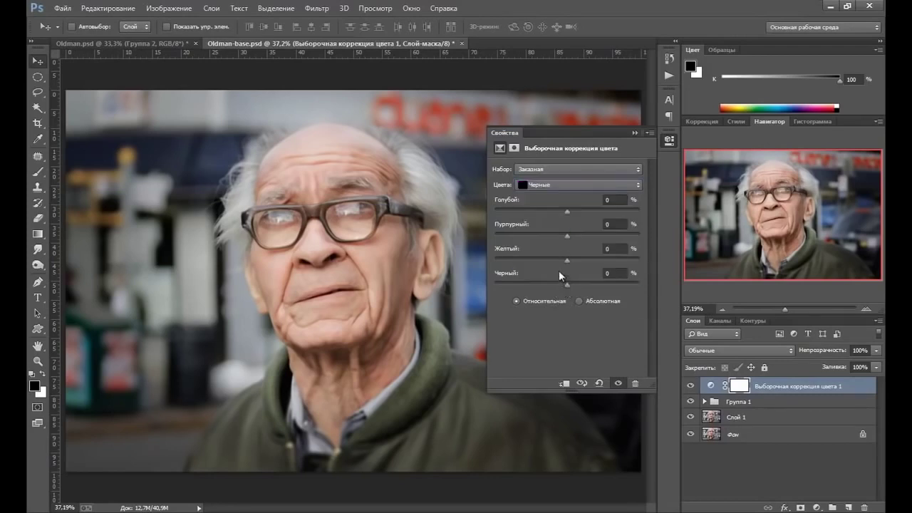
left_click(569, 210)
left_click_drag(566, 235, 571, 234)
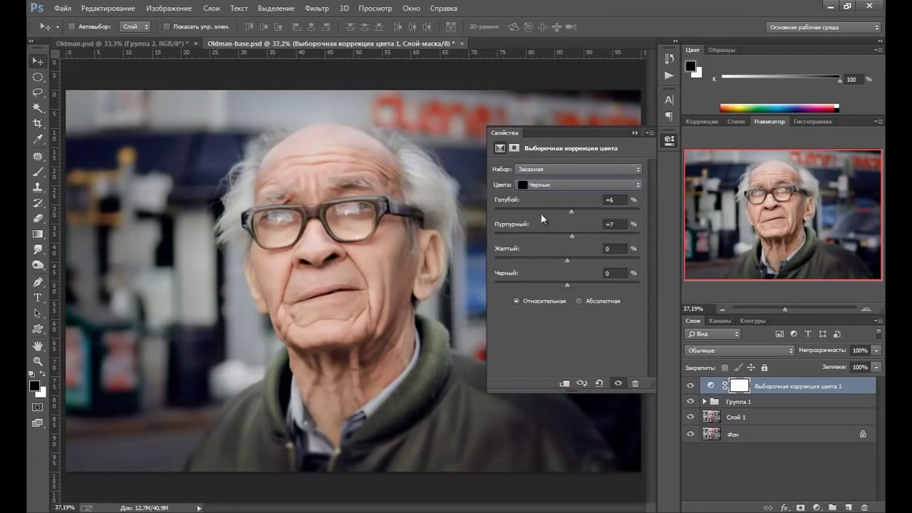
left_click_drag(568, 283, 566, 283)
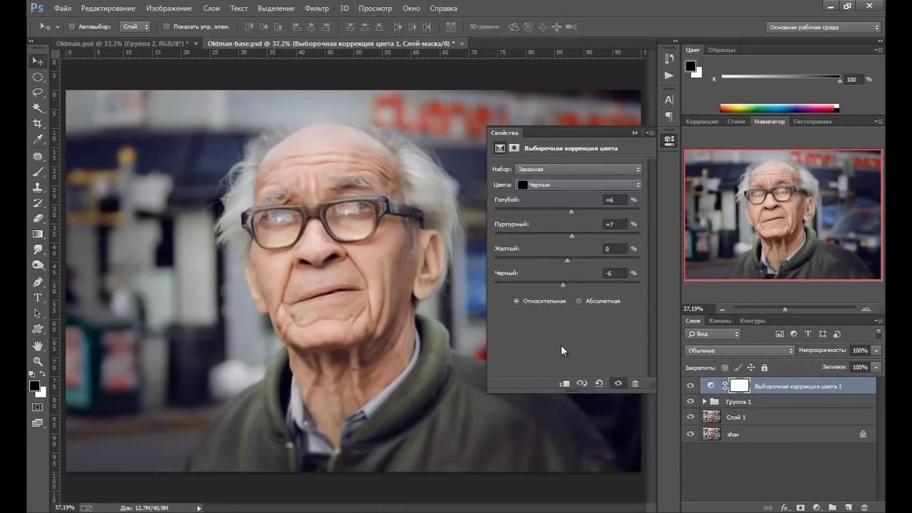
left_click(633, 133)
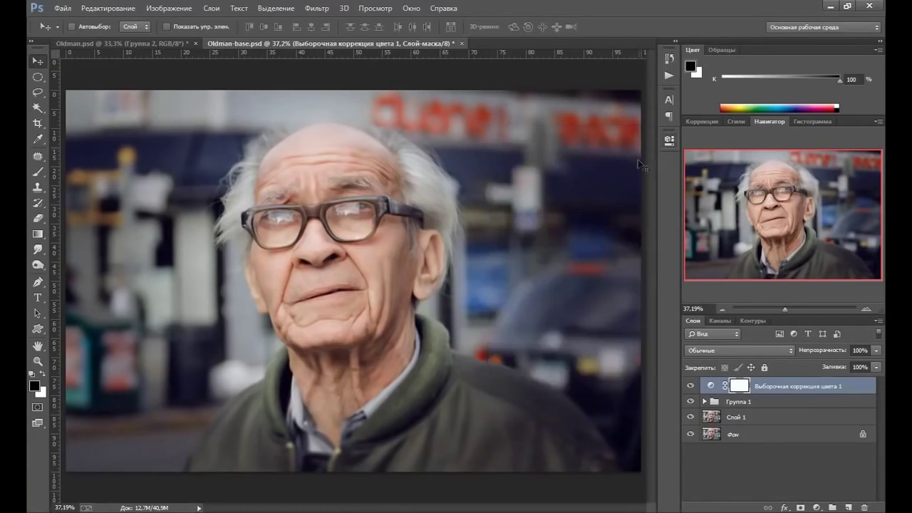
Compare the Selective Color layer on and off, then add a Warming Filter (85) Photo Filter at 25% density.
left_click(688, 385)
left_click(689, 385)
left_click(689, 386)
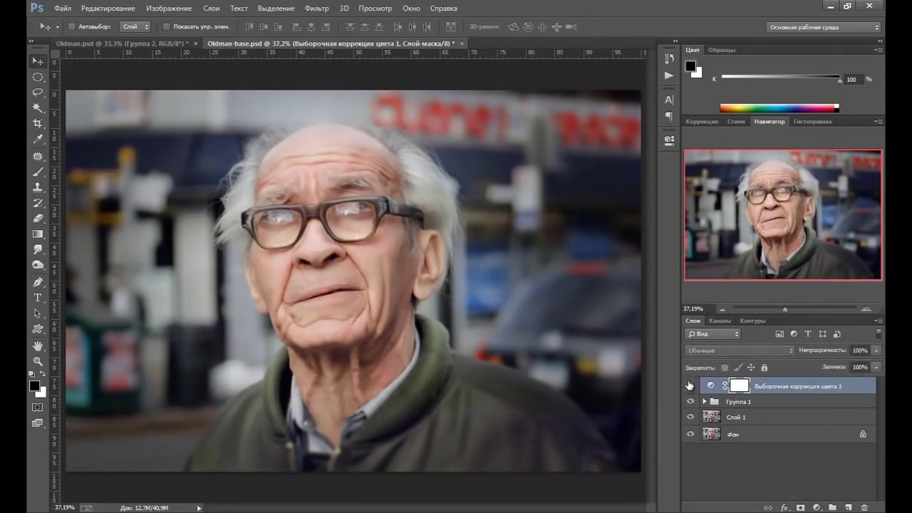
left_click(689, 385)
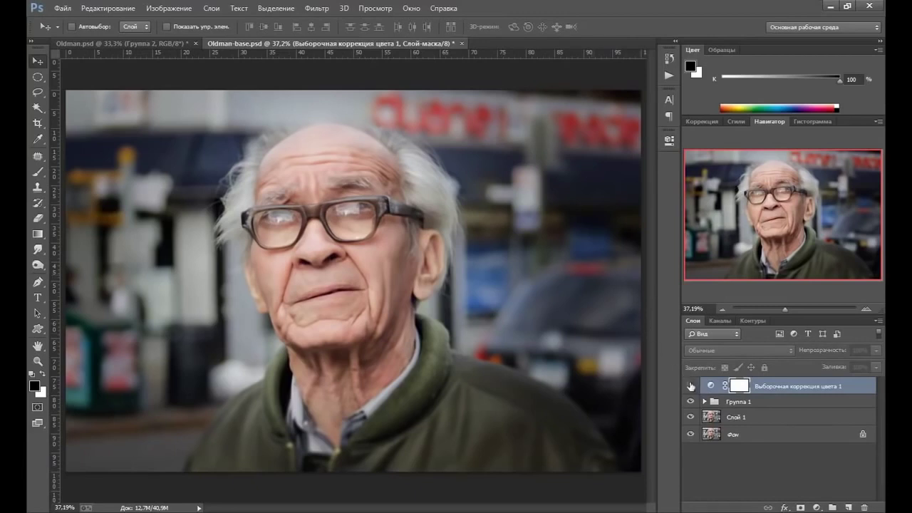
left_click(689, 385)
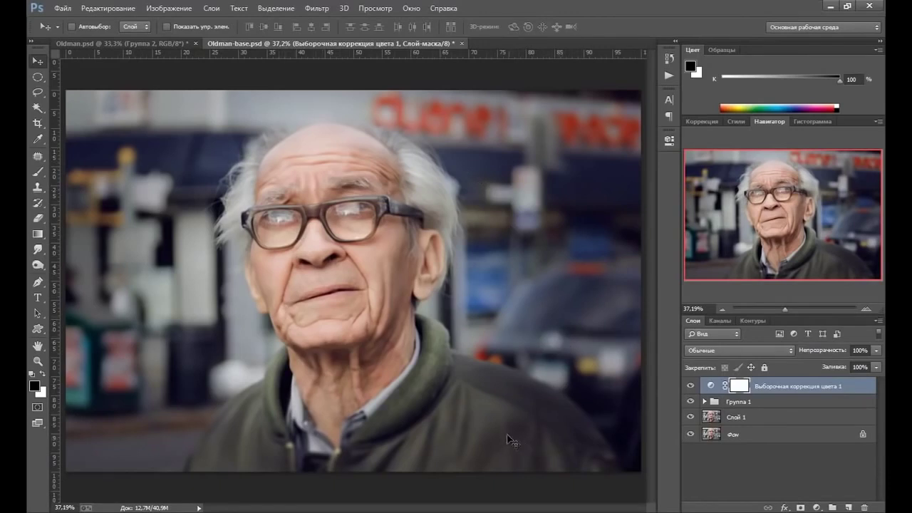
left_click(820, 507)
left_click(784, 396)
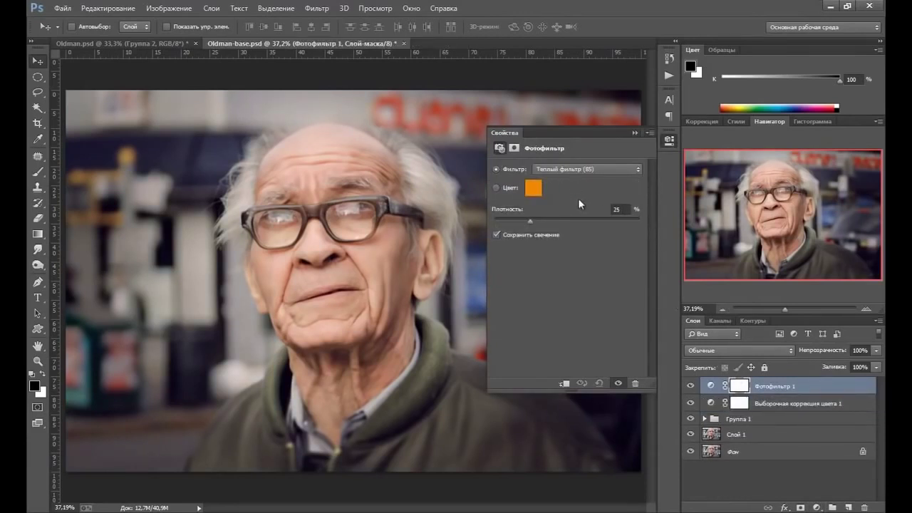
Set Фотофильтр 1 to Цветность (Color) blend mode at 10% opacity.
left_click(729, 351)
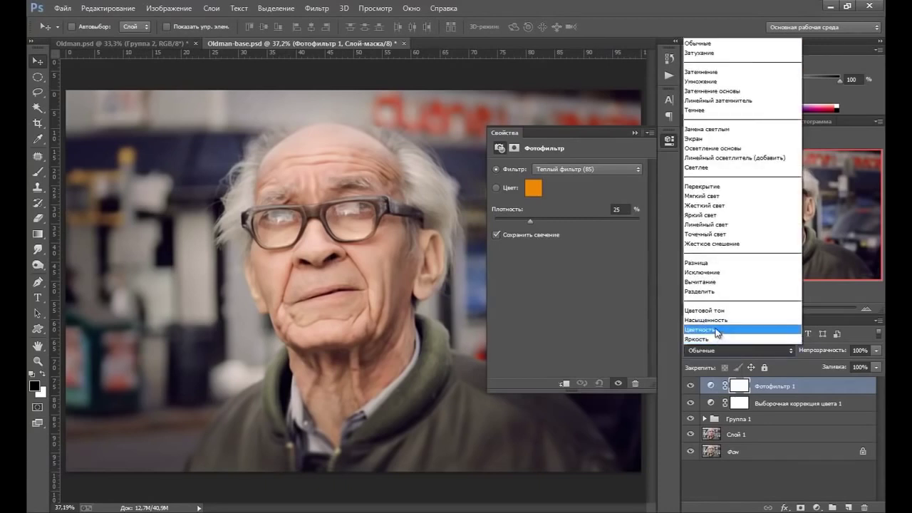
left_click(717, 330)
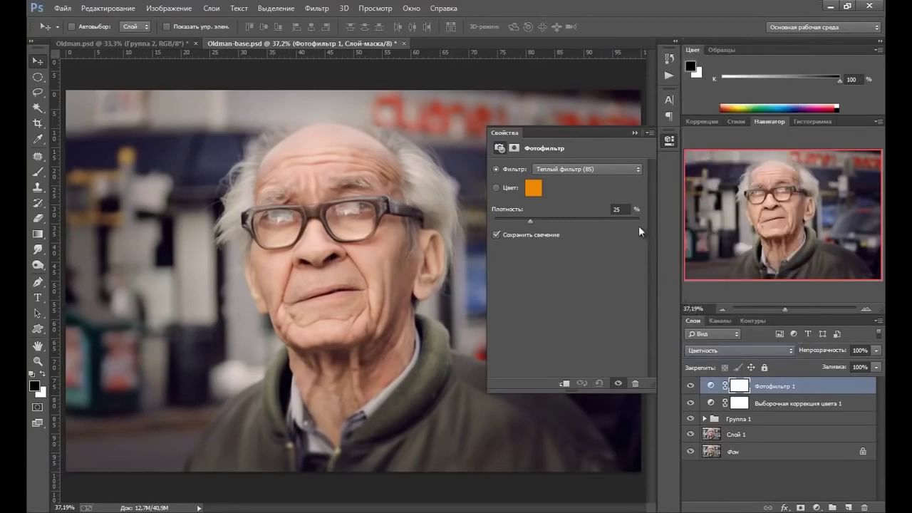
left_click(858, 350)
type("40")
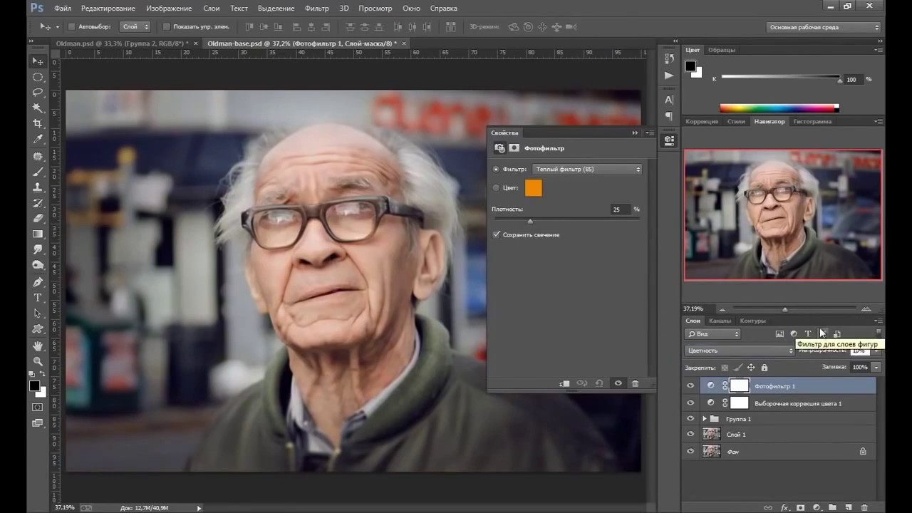
key("Return")
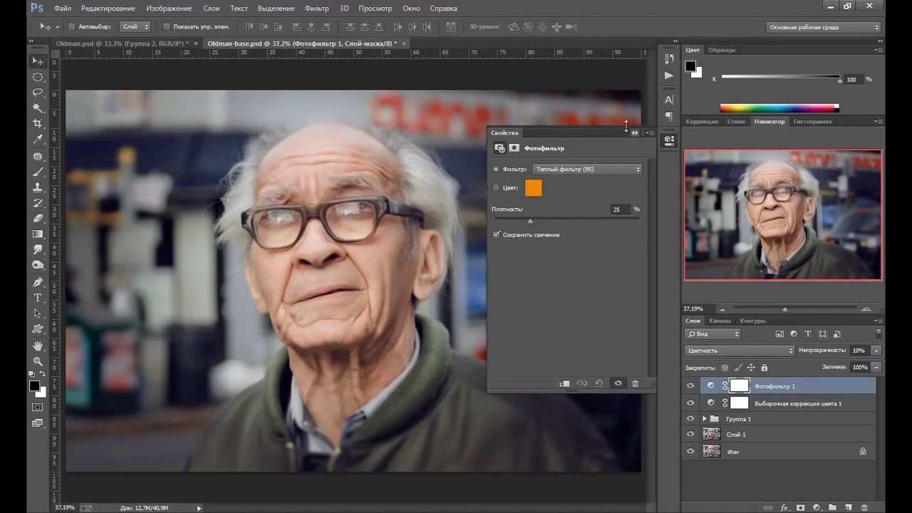
left_click(634, 132)
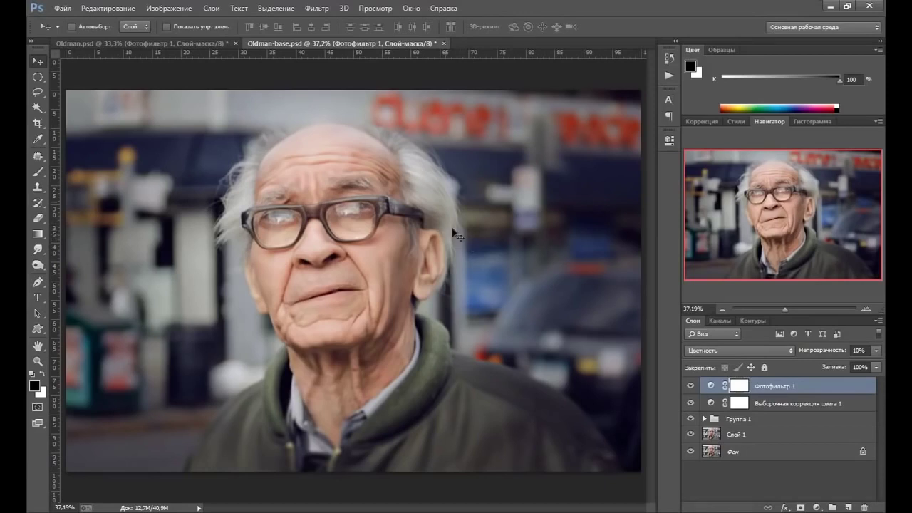
Add a Vibrance adjustment layer with vibrance +20 and saturation +20.
left_click(815, 507)
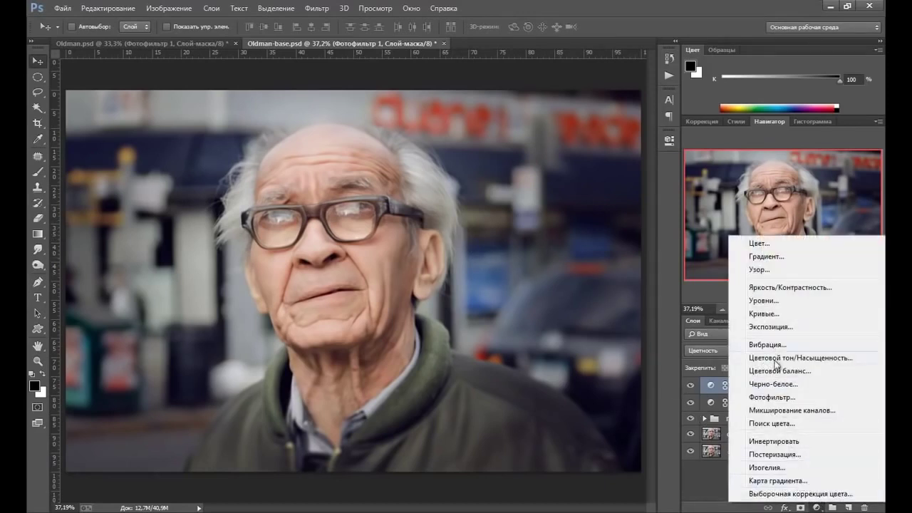
left_click(769, 345)
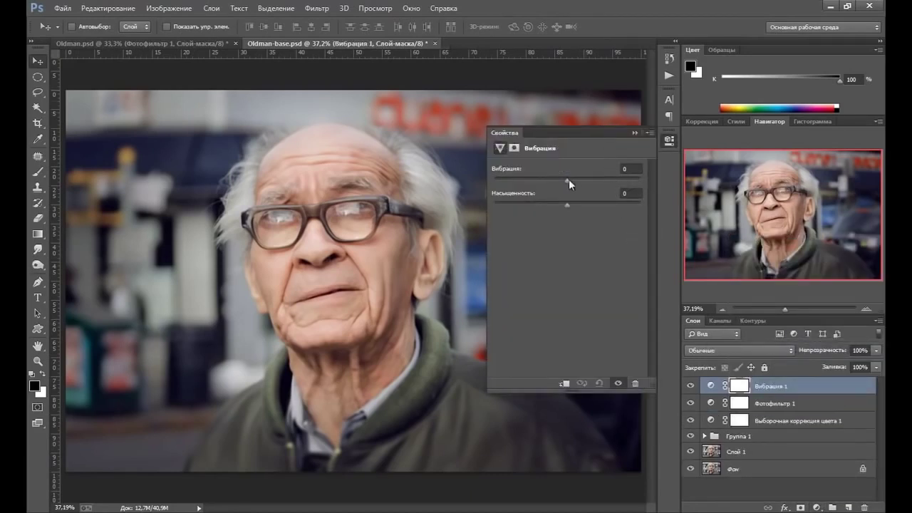
left_click_drag(568, 180, 581, 205)
left_click(634, 133)
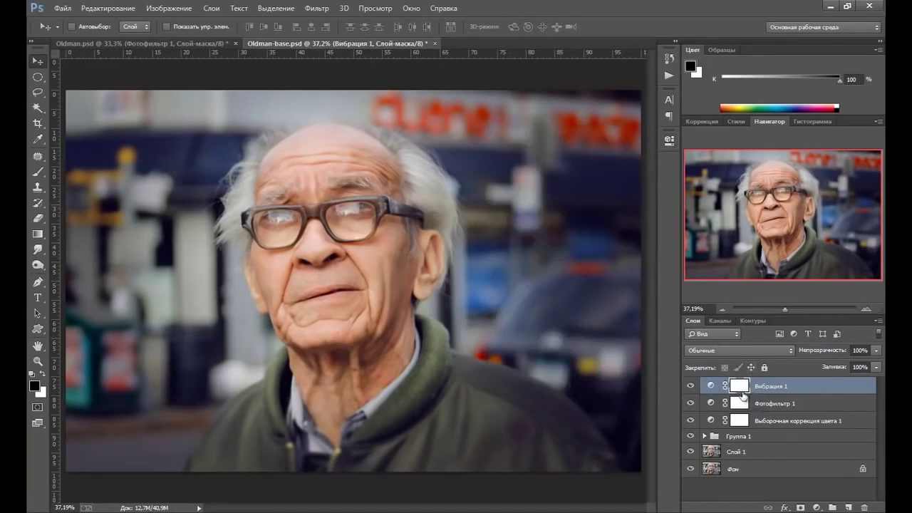
Duplicate the Vibrance layer and set the copy to vibrance +30, saturation 0.
key("ctrl+j")
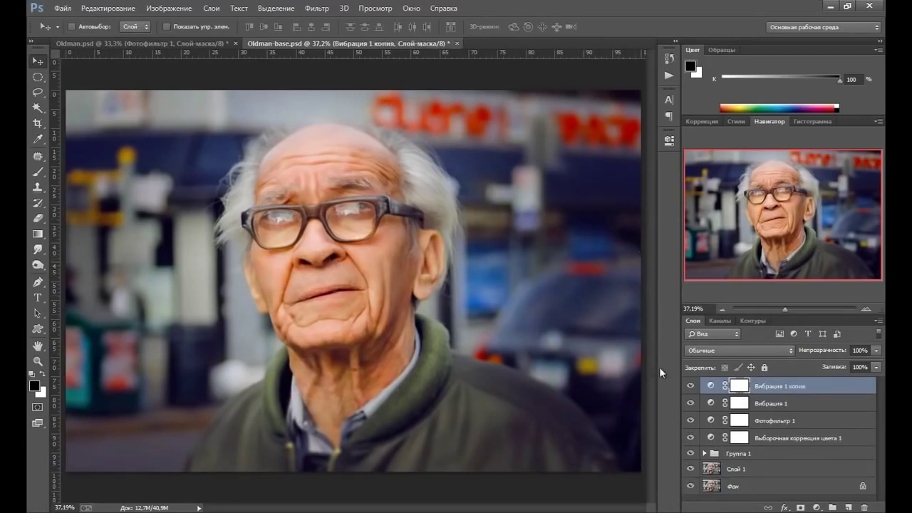
double_click(710, 385)
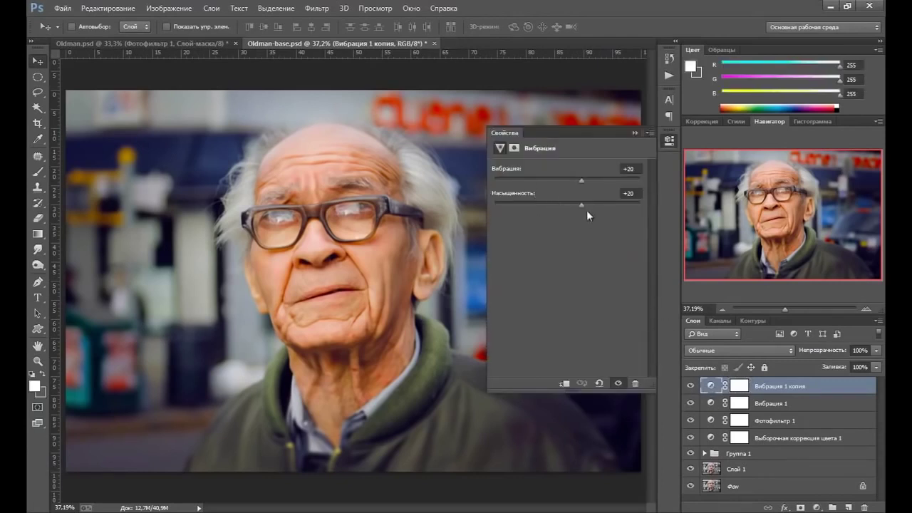
left_click_drag(578, 202, 571, 202)
left_click_drag(567, 202, 566, 202)
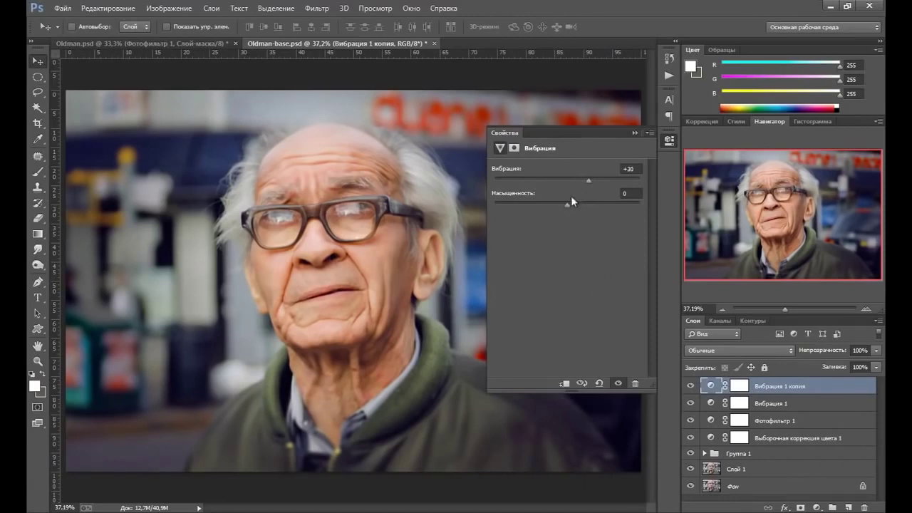
left_click(634, 132)
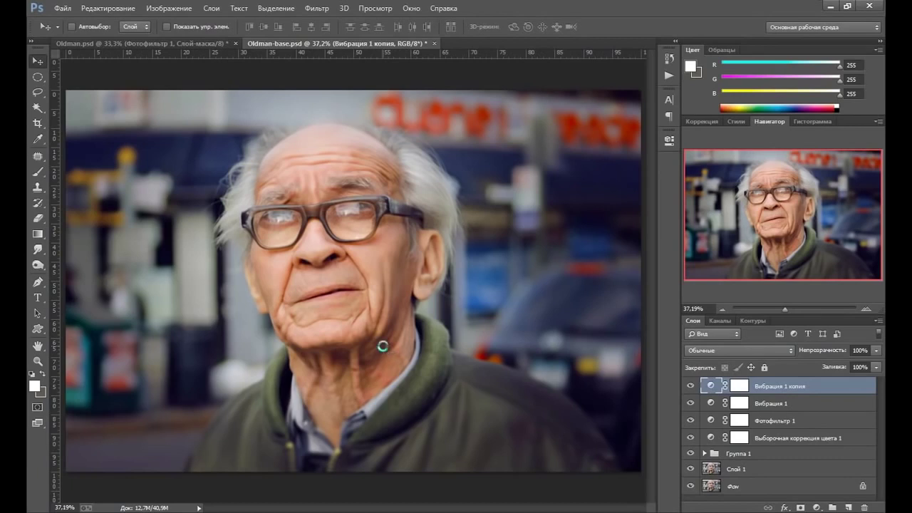
Stamp visible layers into Слой 2 and apply Unsharp Mask at 50% amount with reduced radius.
key("ctrl+shift+alt+e")
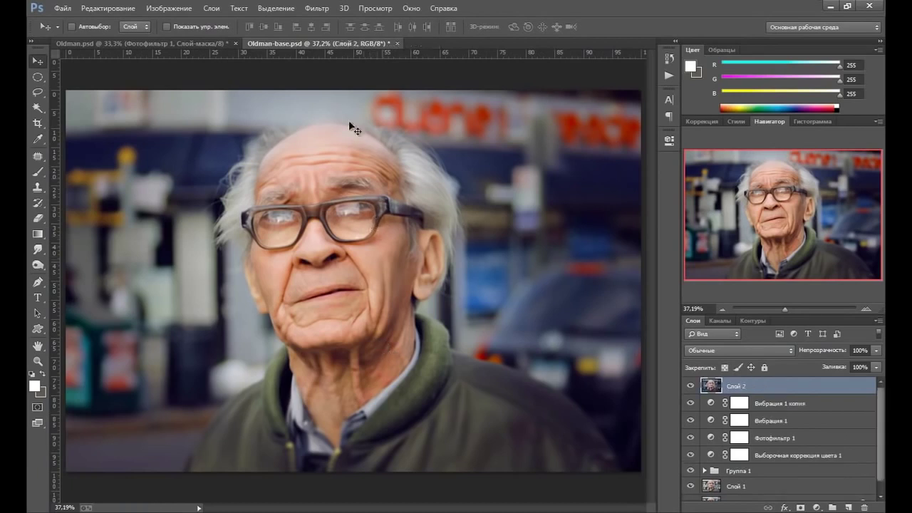
left_click(320, 9)
mouse_move(343, 231)
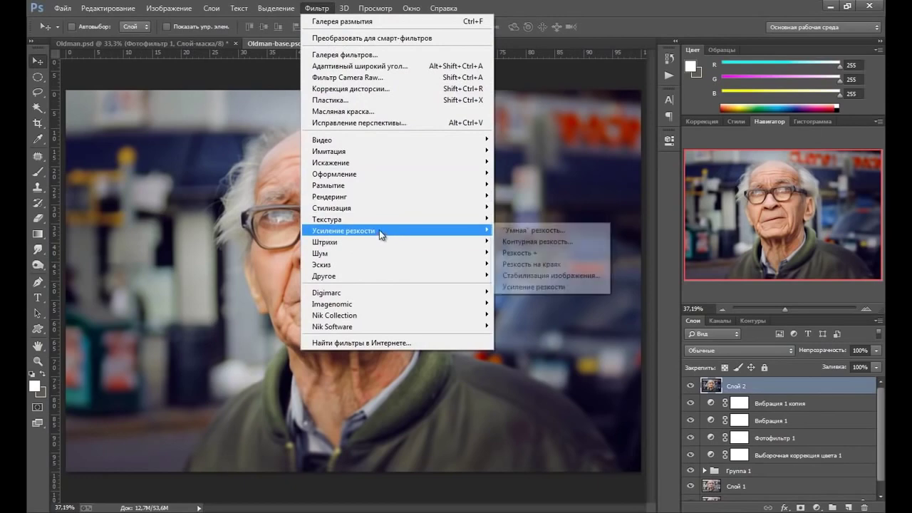
left_click(511, 242)
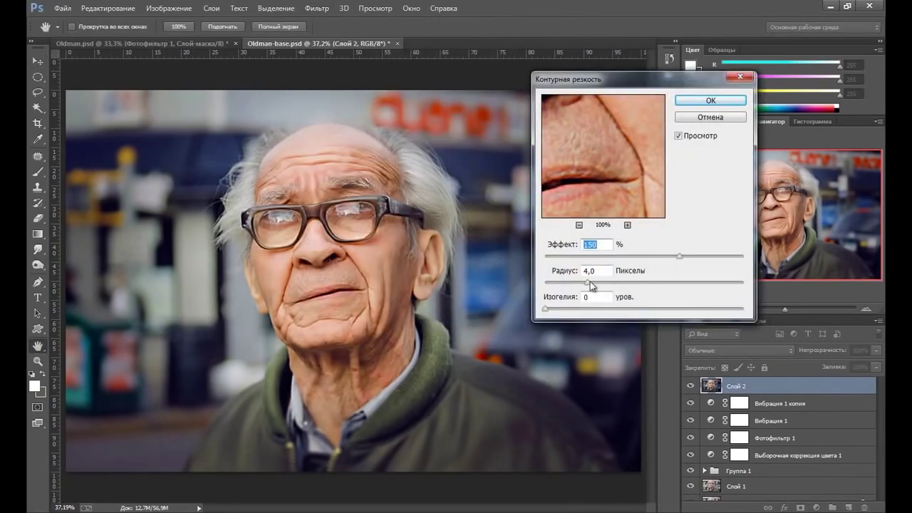
left_click_drag(574, 282, 567, 282)
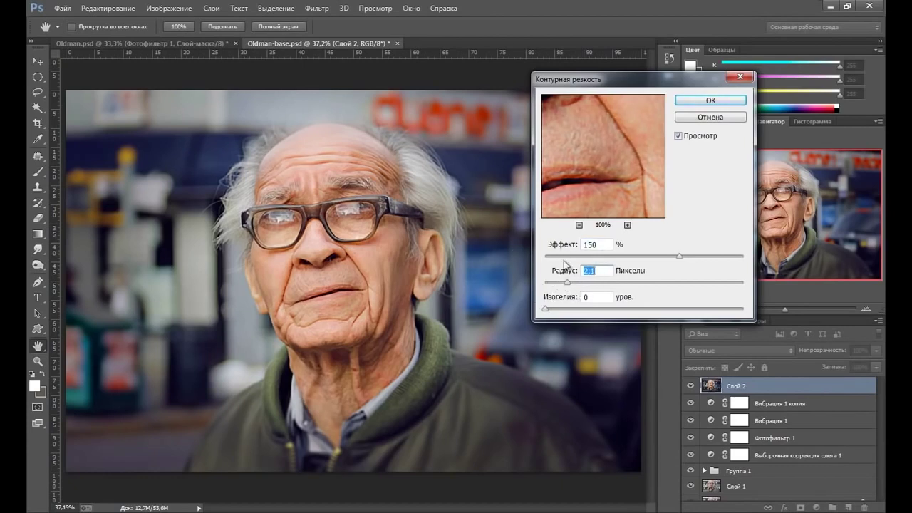
left_click_drag(568, 282, 555, 285)
key("shift+Tab")
type("50")
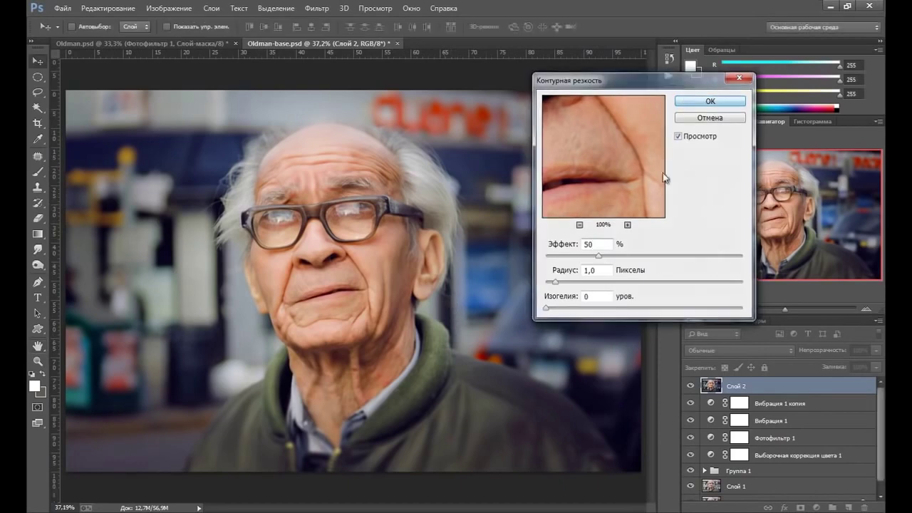
key("Return")
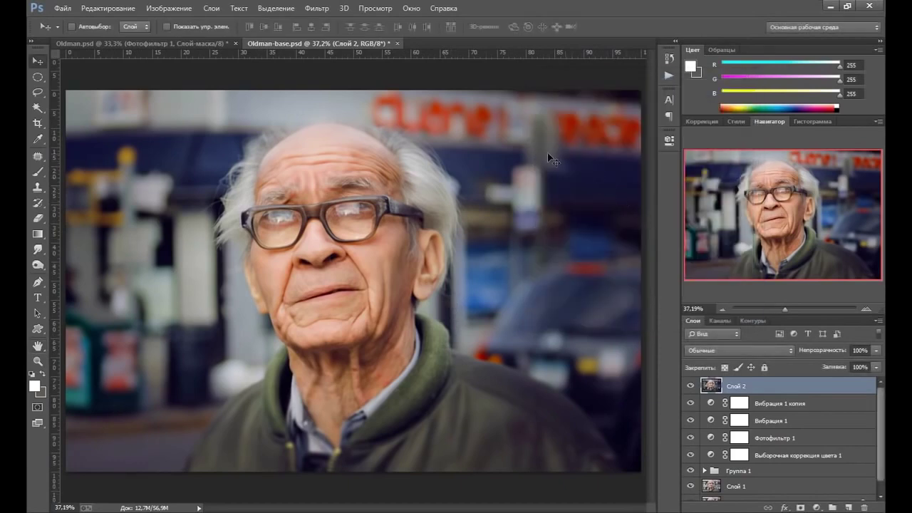
Run a second Unsharp Mask pass at 100% amount with a radius around 2.7 px.
left_click(316, 8)
mouse_move(343, 230)
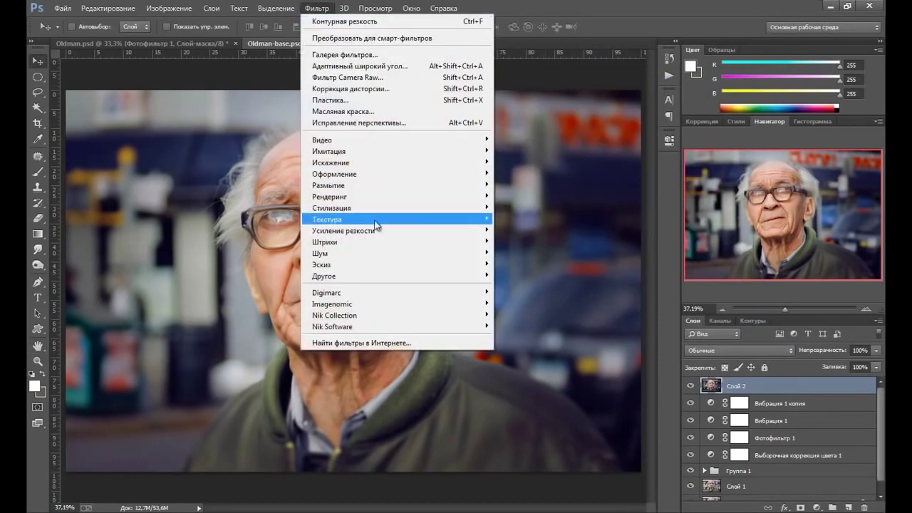
left_click(537, 241)
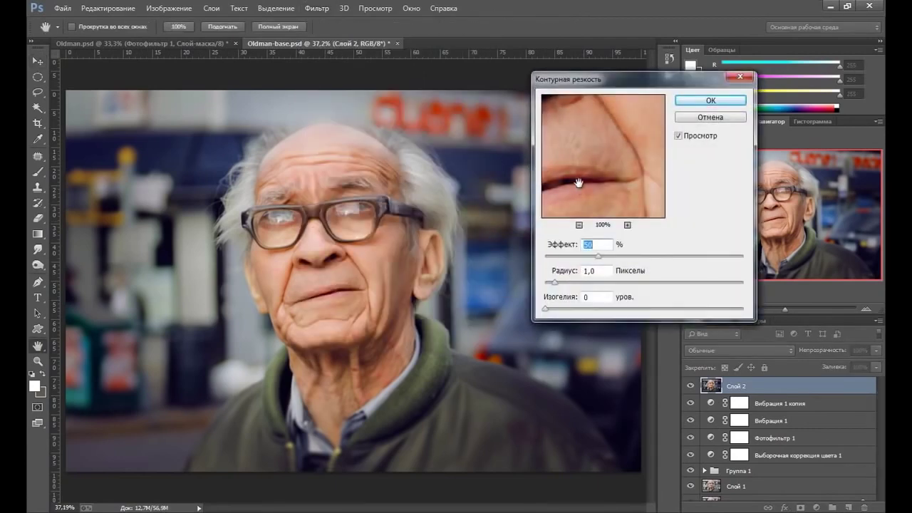
type("100")
double_click(605, 271)
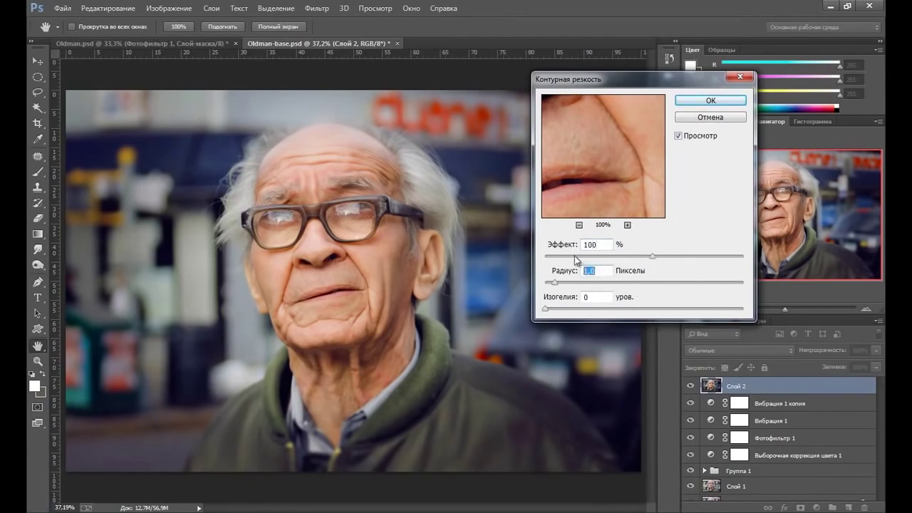
type("3")
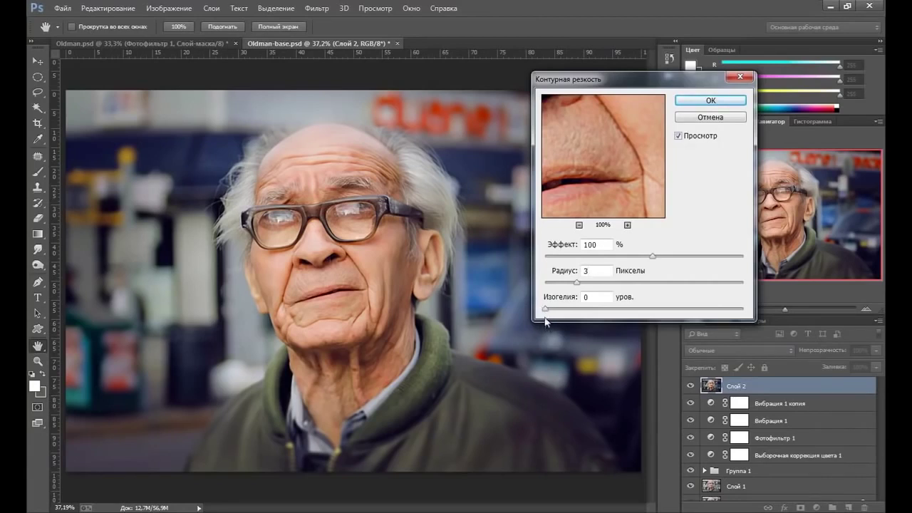
left_click(574, 281)
left_click(710, 101)
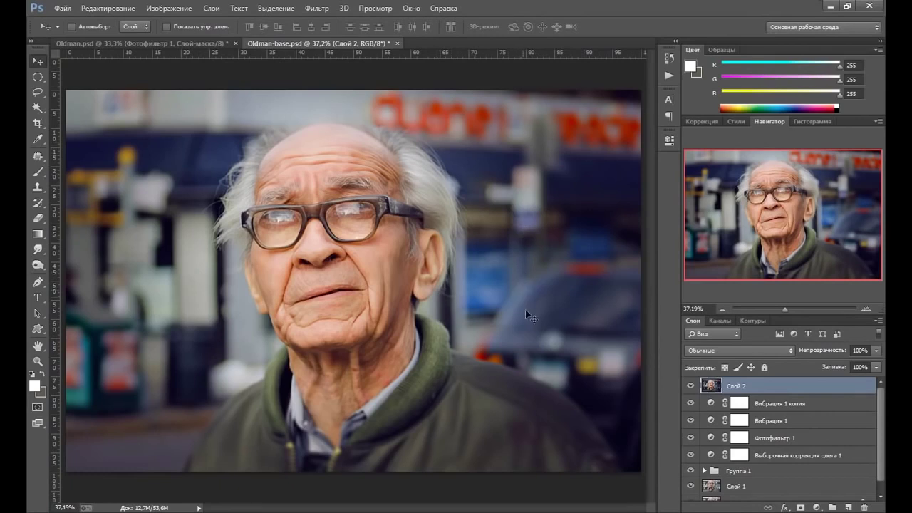
Add a Solid Color fill layer in dark navy 1f2b3c.
left_click(817, 506)
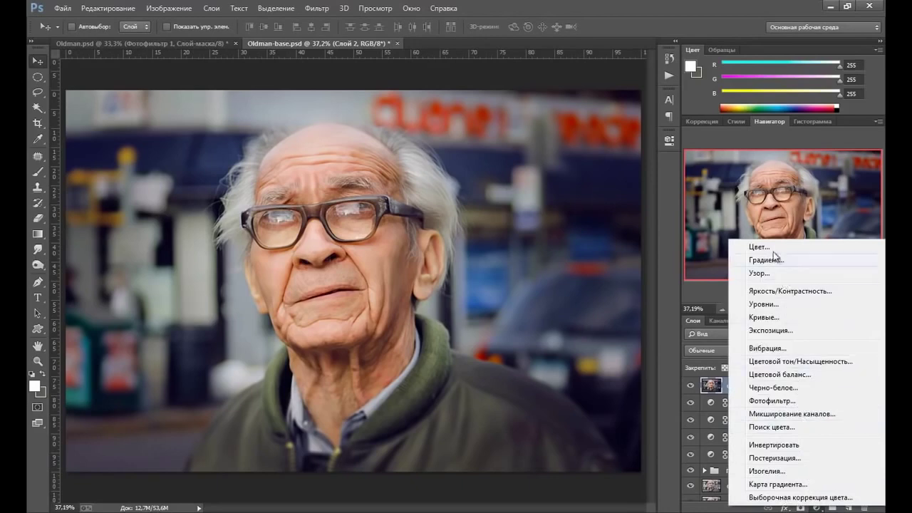
left_click(758, 247)
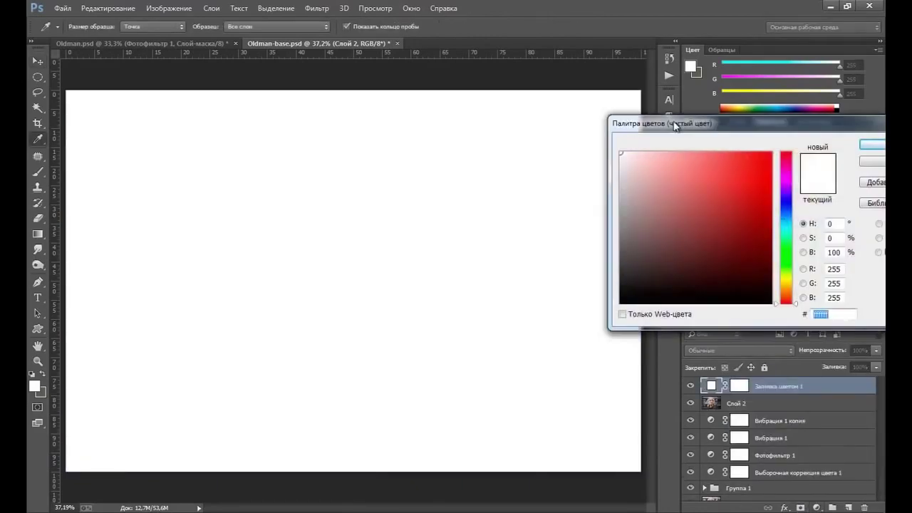
left_click_drag(675, 125, 590, 99)
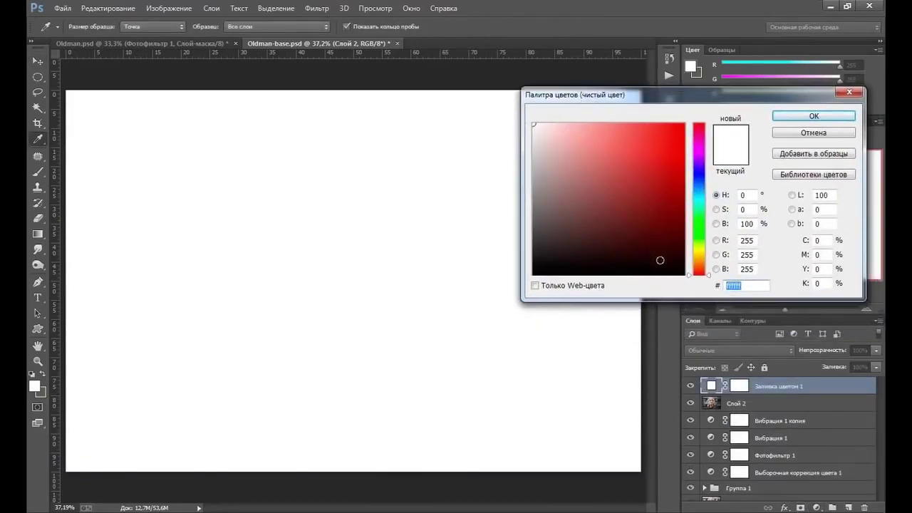
type("1")
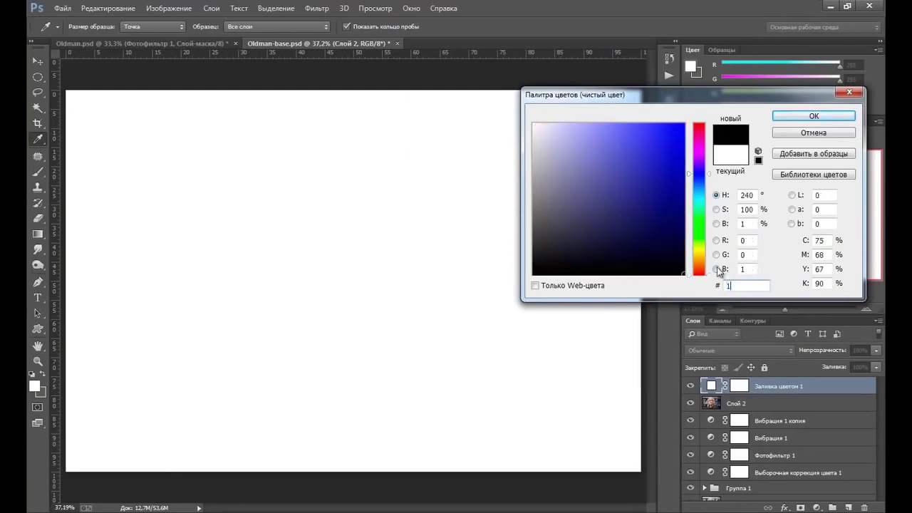
type("f2")
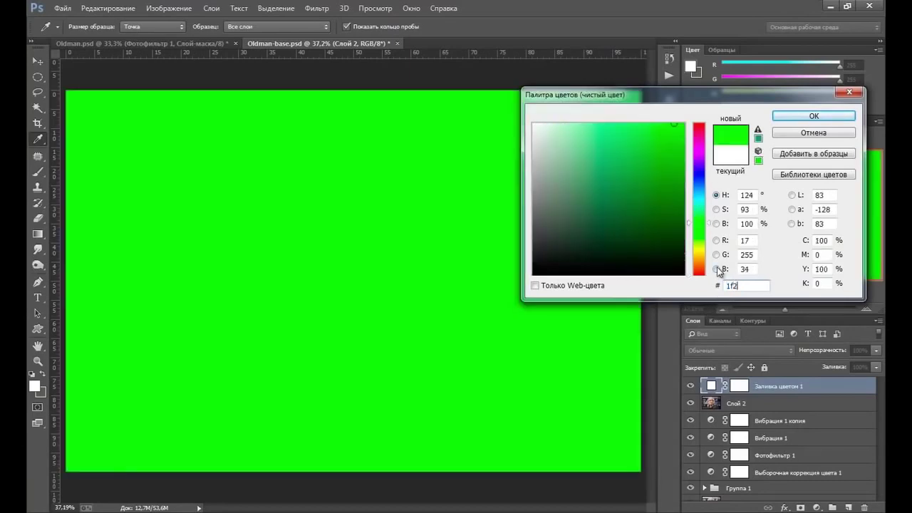
type("b3c")
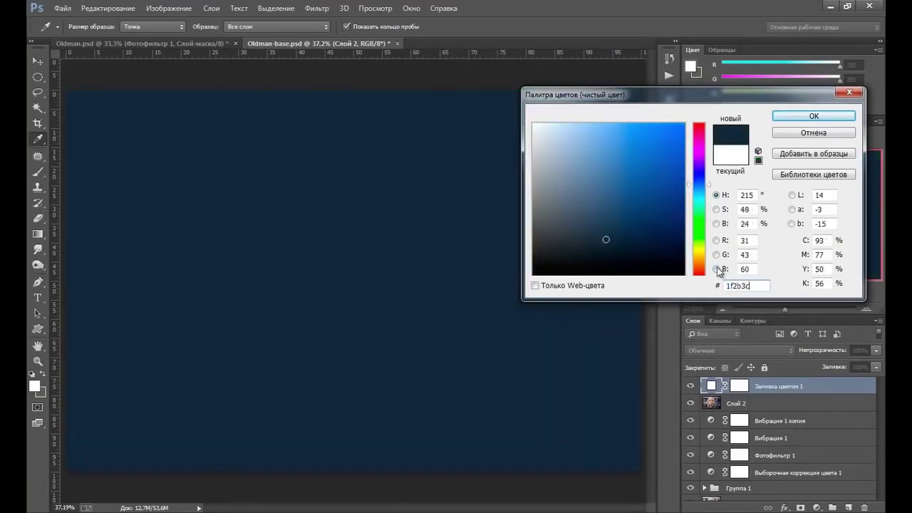
left_click(813, 116)
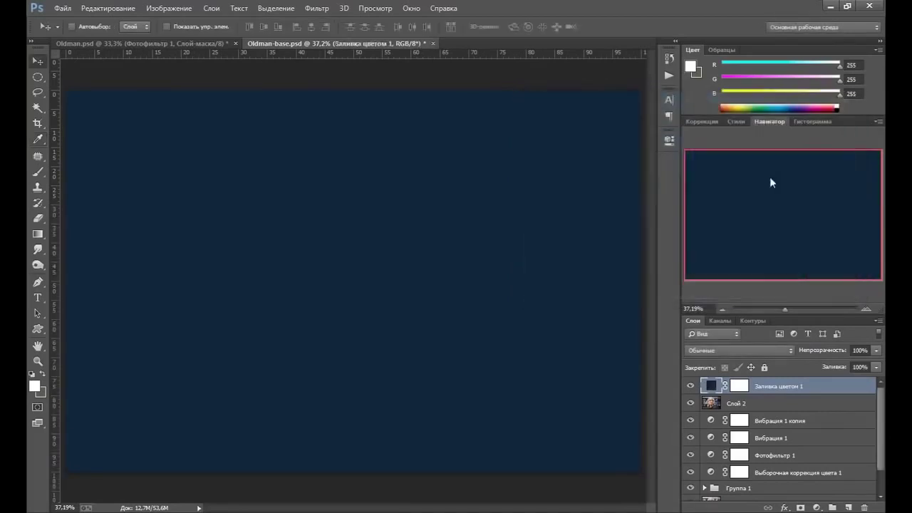
Blend the navy fill in Exclusion mode at 55% opacity.
left_click(725, 347)
left_click(706, 272)
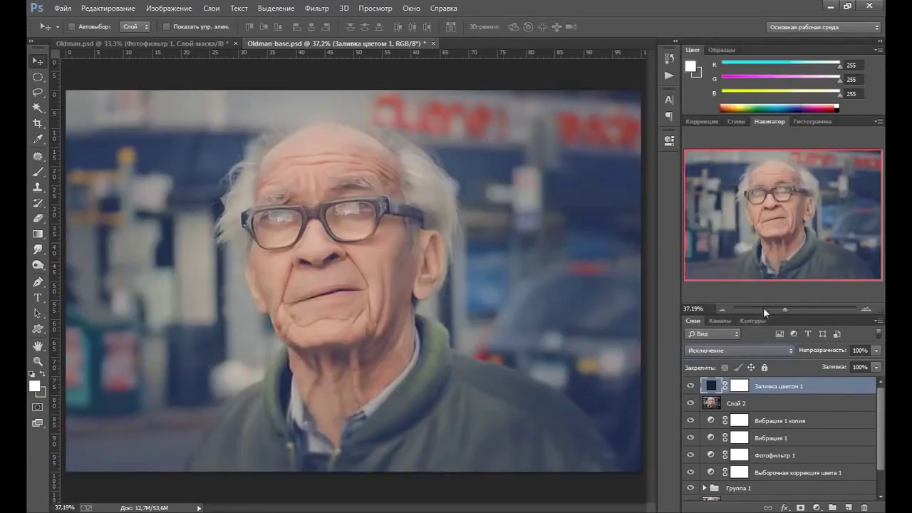
left_click(876, 349)
left_click_drag(857, 358, 848, 356)
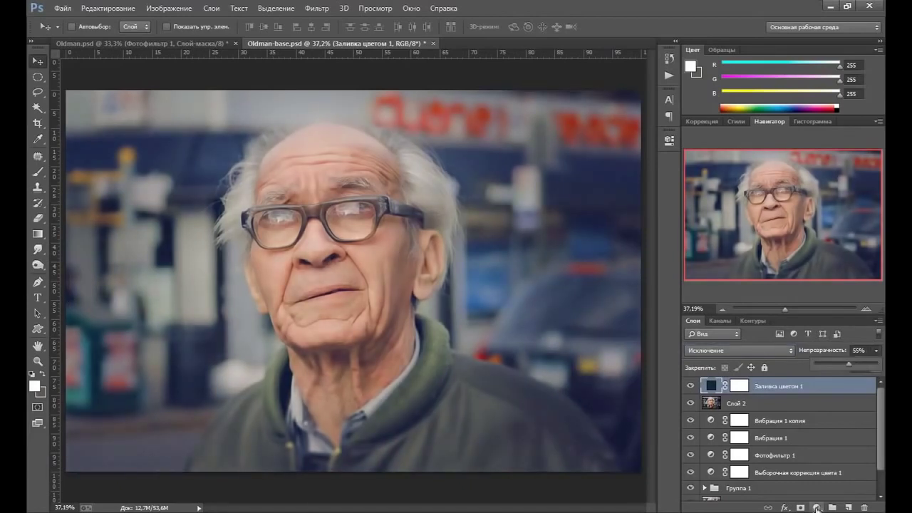
left_click(789, 392)
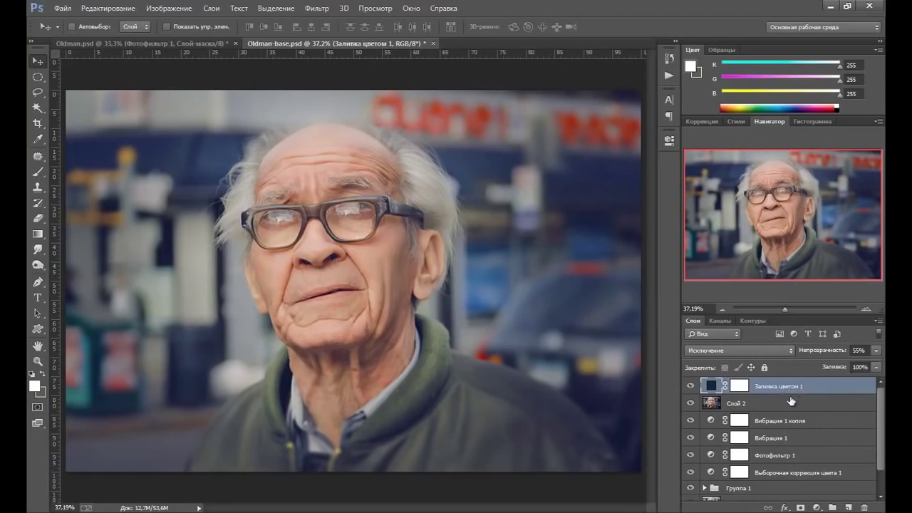
Add a second Solid Color fill layer in orange c66e00.
left_click(818, 507)
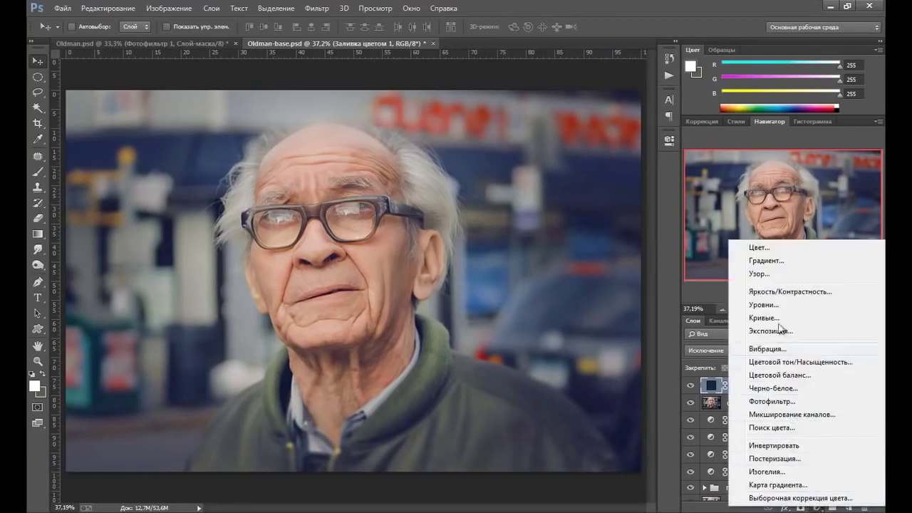
left_click(768, 248)
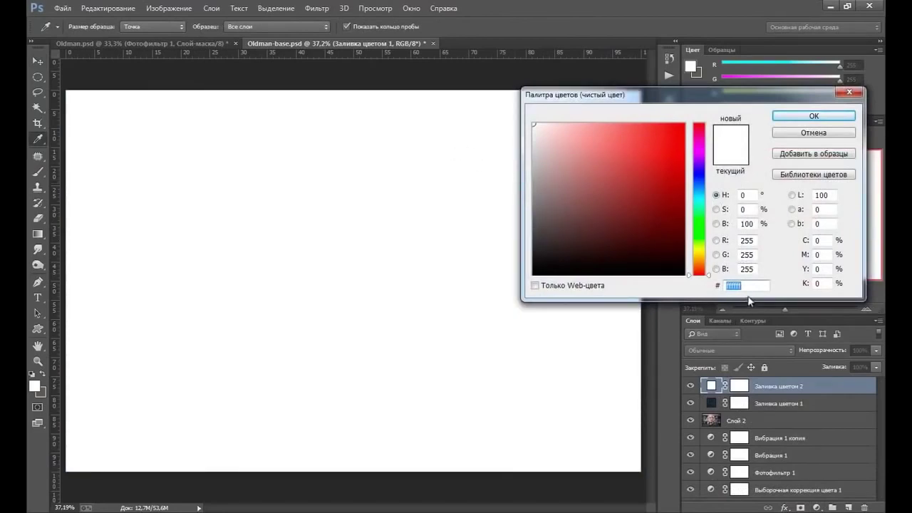
type("c")
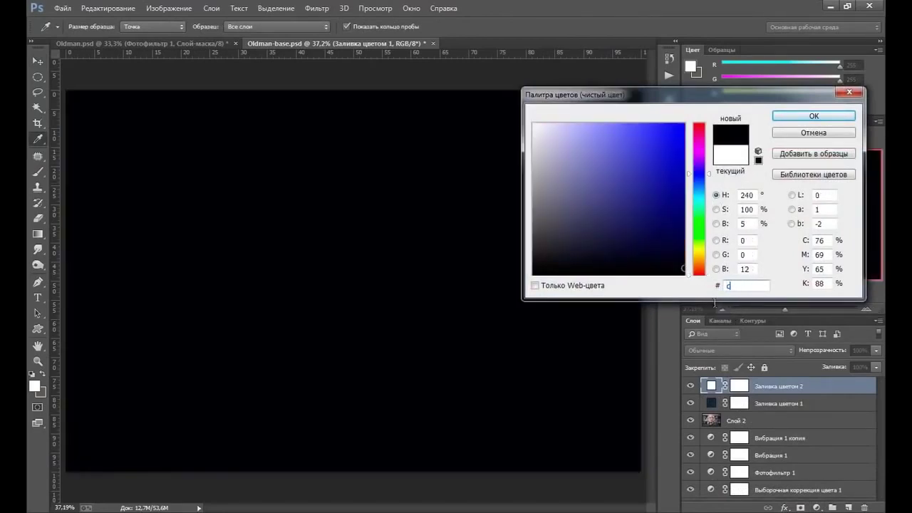
type("66e0")
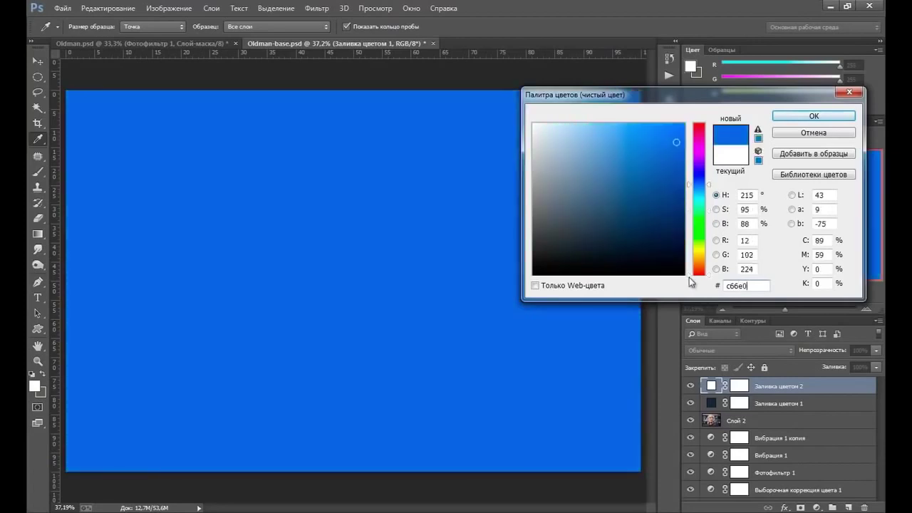
type("0")
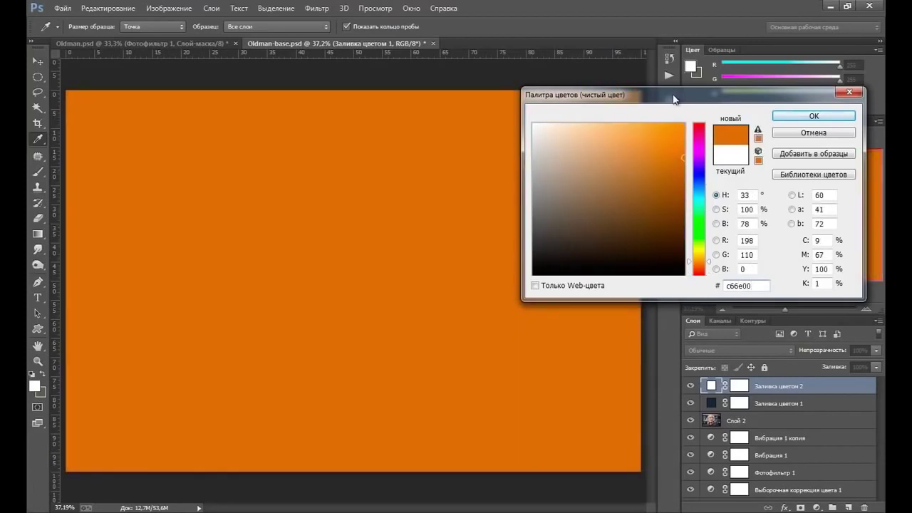
left_click_drag(673, 97, 660, 97)
left_click(770, 116)
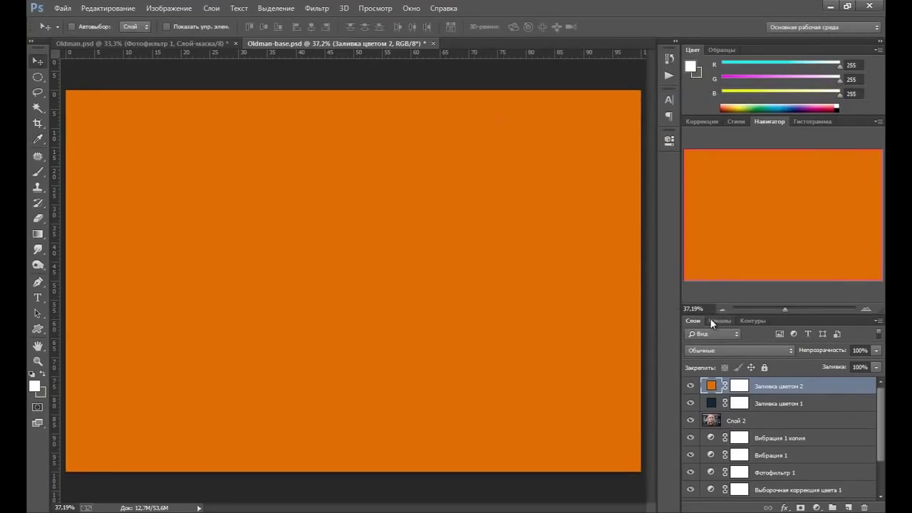
Set the orange fill to Soft Light at 40% opacity and invert its mask to black.
left_click(730, 354)
left_click(713, 210)
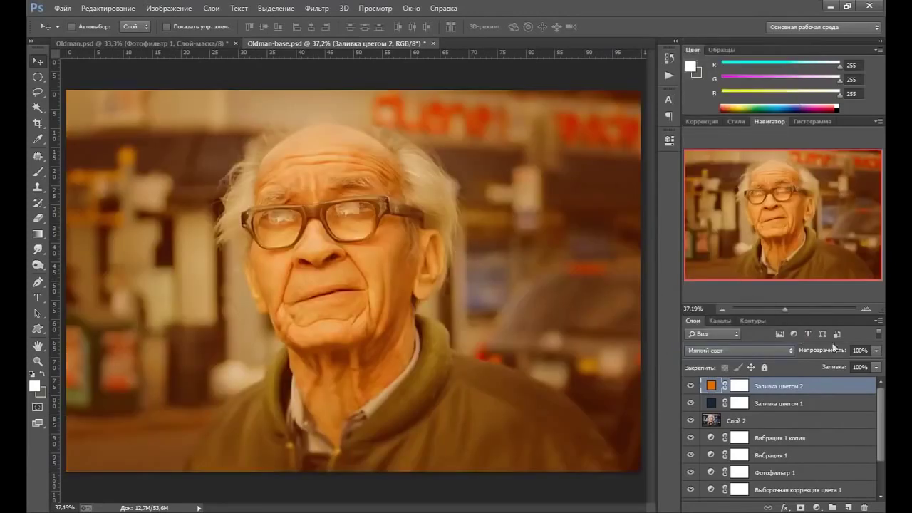
left_click(860, 351)
type("40")
key("Return")
left_click(739, 385)
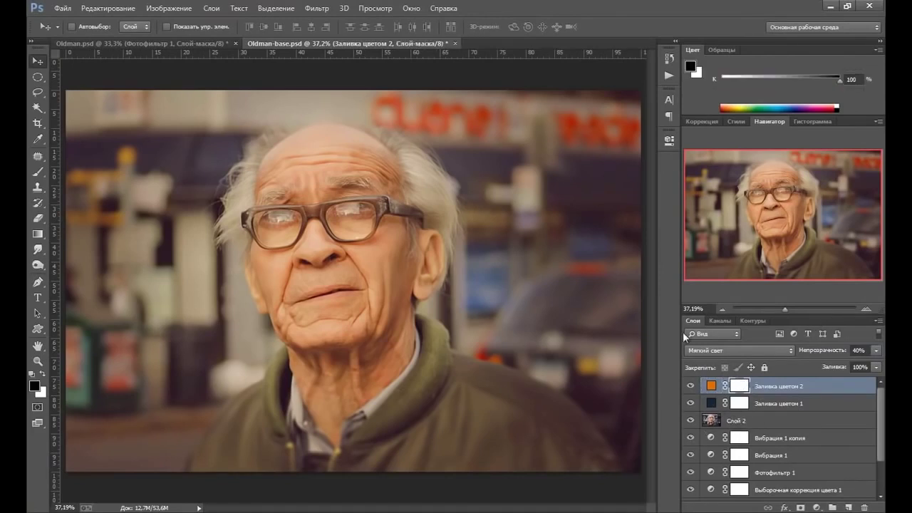
key("ctrl+i")
Paint white on the orange fill's mask with a 125 px brush over the cheek and jaw.
left_click(38, 172)
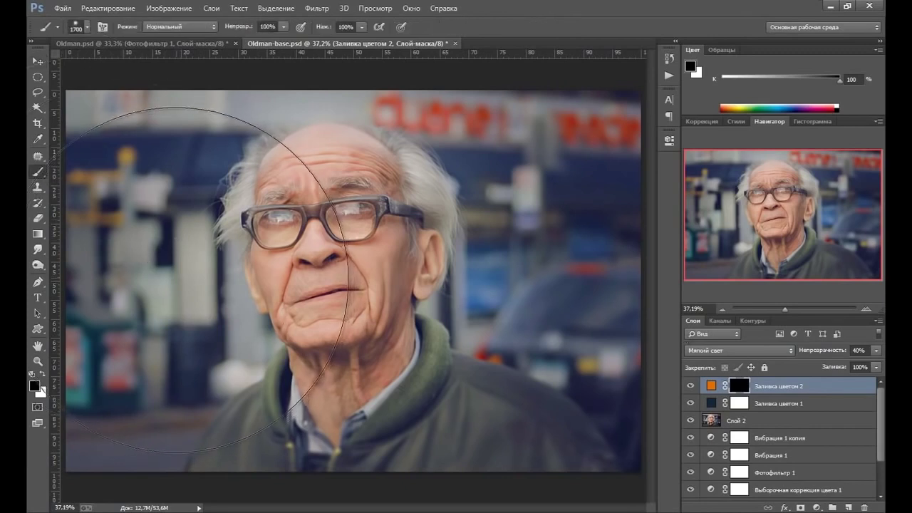
key("bracketleft")
key("bracketleft")
key("bracketleft")
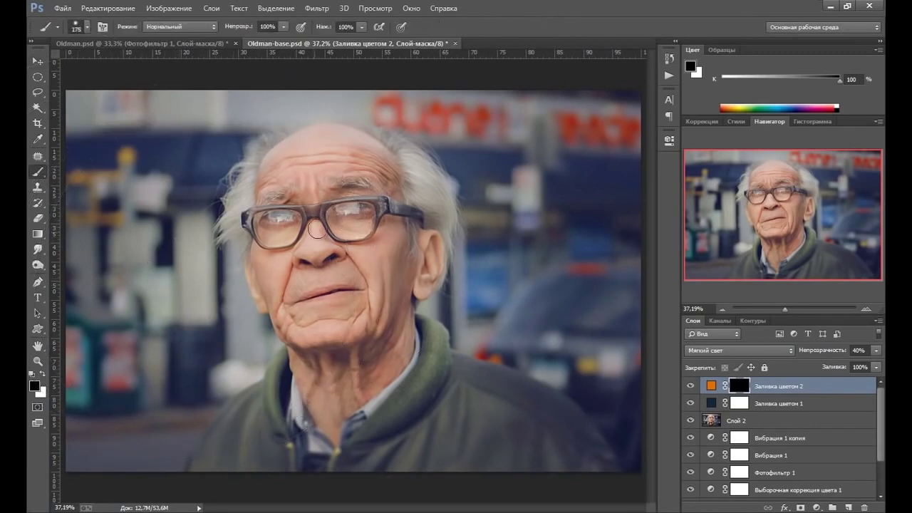
key("bracketleft")
left_click(42, 373)
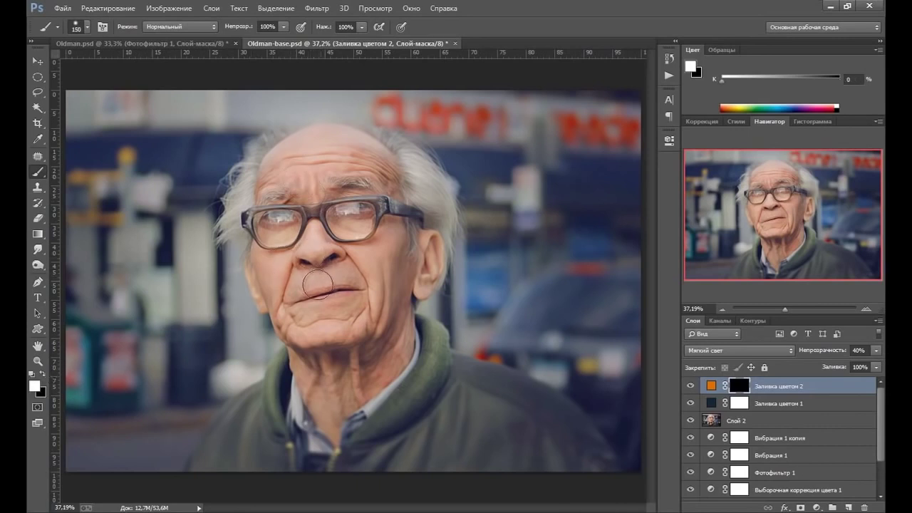
key("bracketleft")
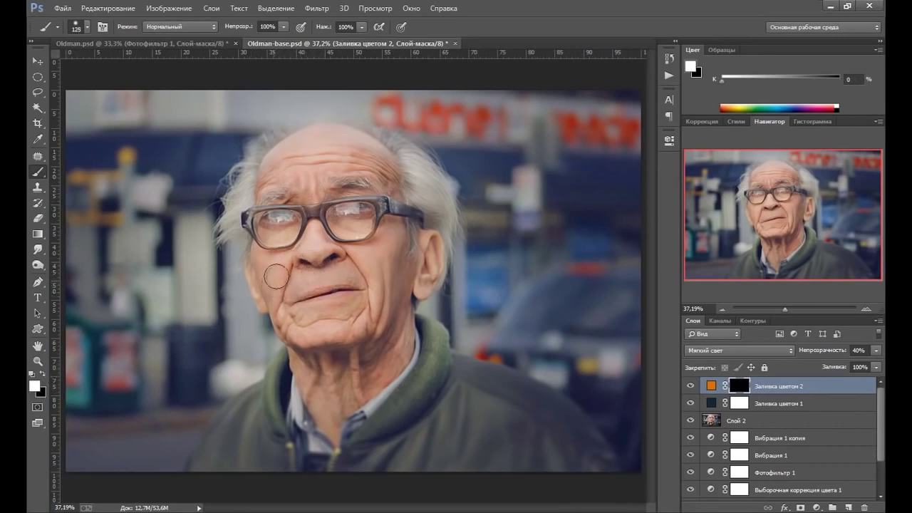
mouse_move(276, 276)
left_mouse_down()
mouse_move(293, 316)
mouse_move(333, 335)
mouse_move(377, 307)
mouse_move(345, 316)
mouse_move(327, 284)
mouse_move(348, 258)
mouse_move(379, 303)
mouse_move(390, 265)
mouse_move(393, 295)
mouse_move(380, 250)
mouse_move(323, 250)
mouse_move(312, 262)
mouse_move(308, 168)
mouse_move(308, 185)
mouse_move(288, 175)
mouse_move(350, 149)
mouse_move(258, 179)
mouse_move(367, 156)
mouse_move(385, 174)
mouse_move(306, 149)
left_mouse_up()
Paint the warm tint onto the right cheek, ear and lens, then lower the fill's opacity to 17%.
mouse_move(399, 267)
left_mouse_down()
mouse_move(394, 239)
mouse_move(396, 265)
mouse_move(378, 264)
mouse_move(387, 275)
mouse_move(397, 270)
mouse_move(373, 344)
mouse_move(324, 388)
mouse_move(307, 362)
mouse_move(340, 410)
mouse_move(333, 430)
mouse_move(340, 403)
mouse_move(388, 359)
mouse_move(395, 367)
mouse_move(404, 292)
mouse_move(400, 319)
mouse_move(380, 347)
mouse_move(297, 288)
left_mouse_up()
key("bracketleft")
key("bracketleft")
key("bracketleft")
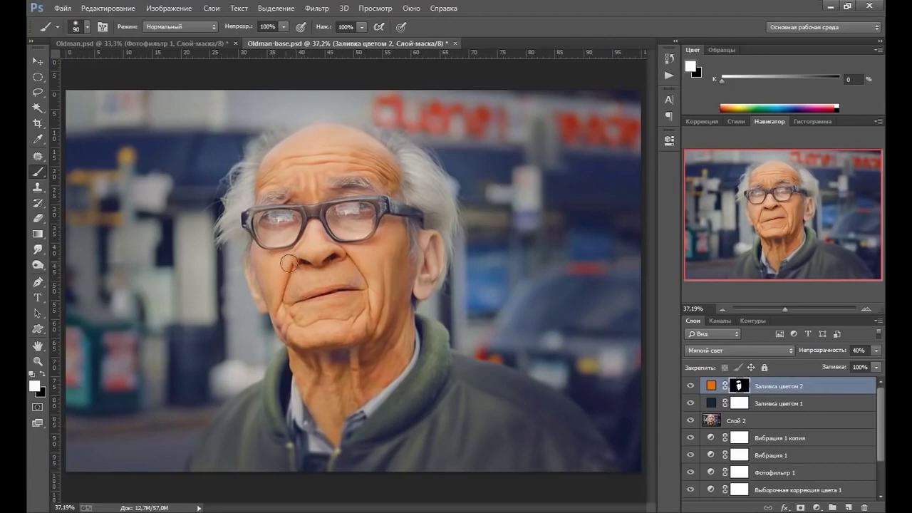
mouse_move(422, 262)
left_mouse_down()
mouse_move(428, 242)
mouse_move(422, 272)
left_mouse_up()
key("bracketleft")
key("bracketleft")
left_click_drag(350, 229, 353, 220)
key("bracketright")
key("bracketright")
left_click(873, 354)
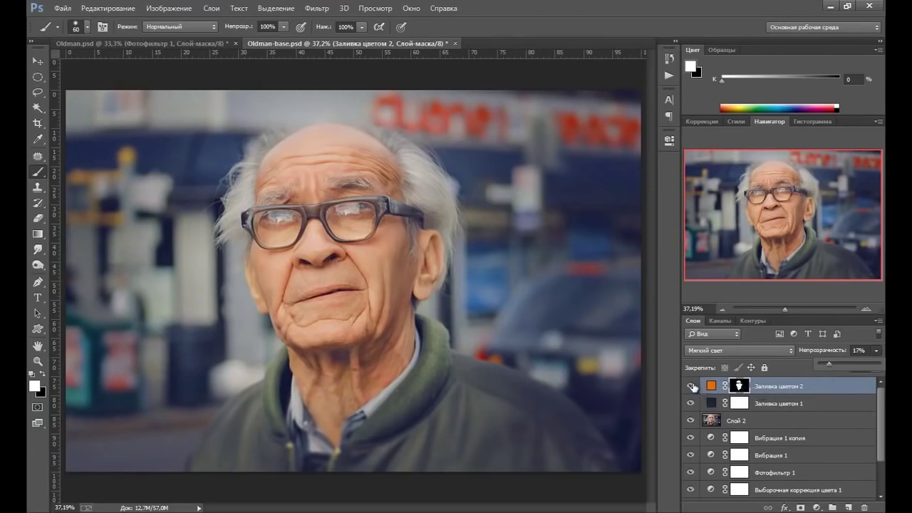
Set the orange fill to 19% opacity and toggle its visibility to compare before and after.
left_click(690, 385)
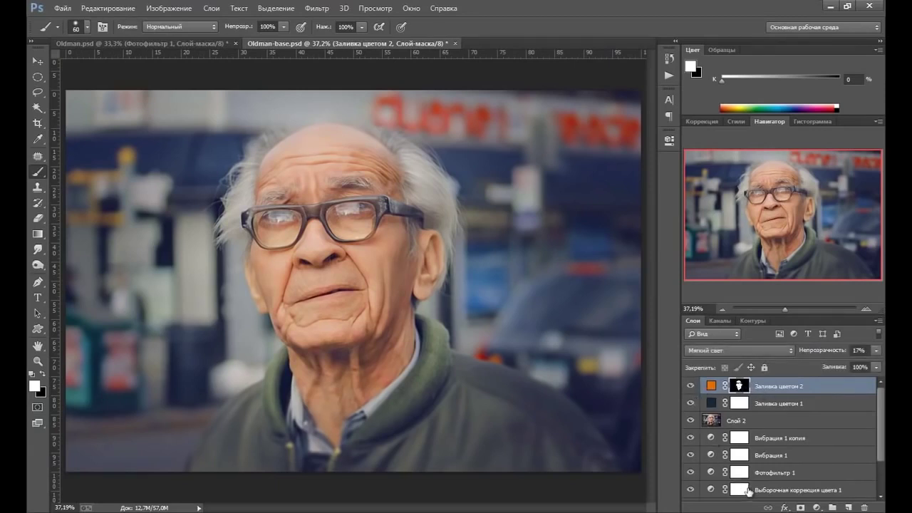
left_click(873, 351)
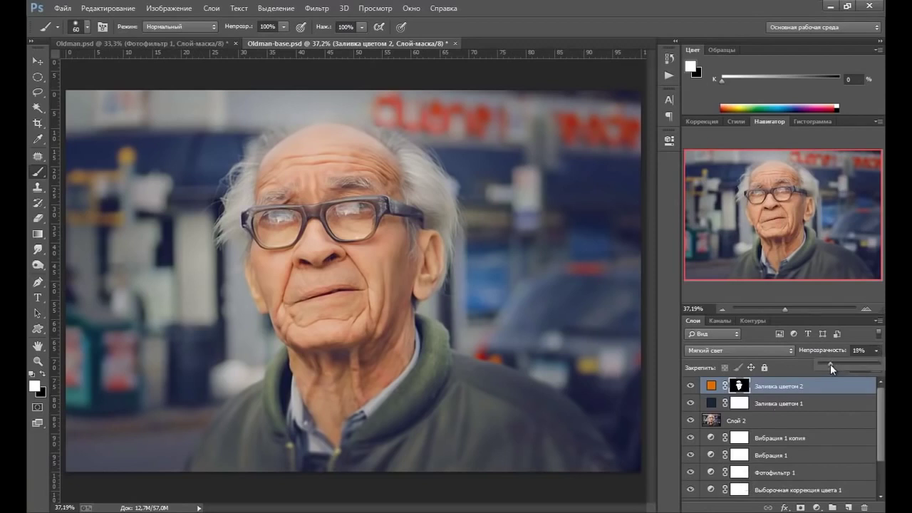
left_click_drag(830, 364, 831, 364)
left_click(690, 386)
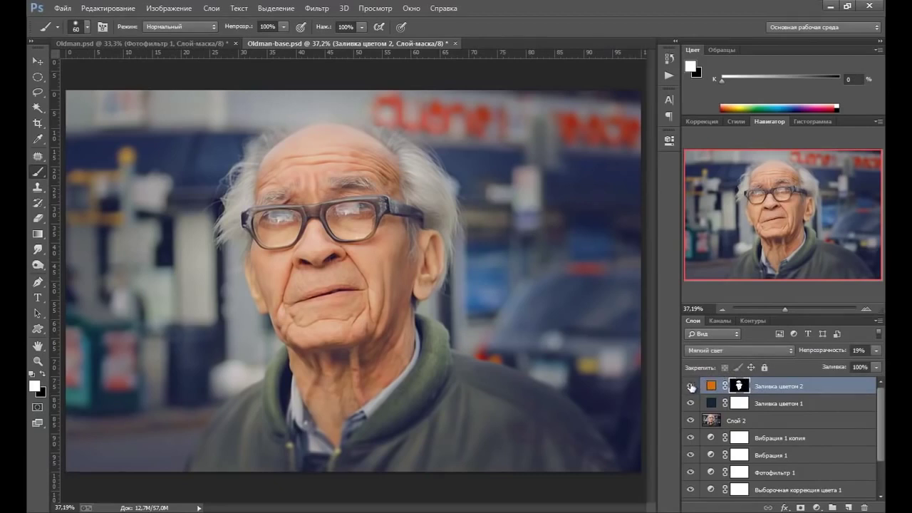
left_click(690, 386)
left_click(690, 385)
left_click(690, 385)
left_click(711, 386)
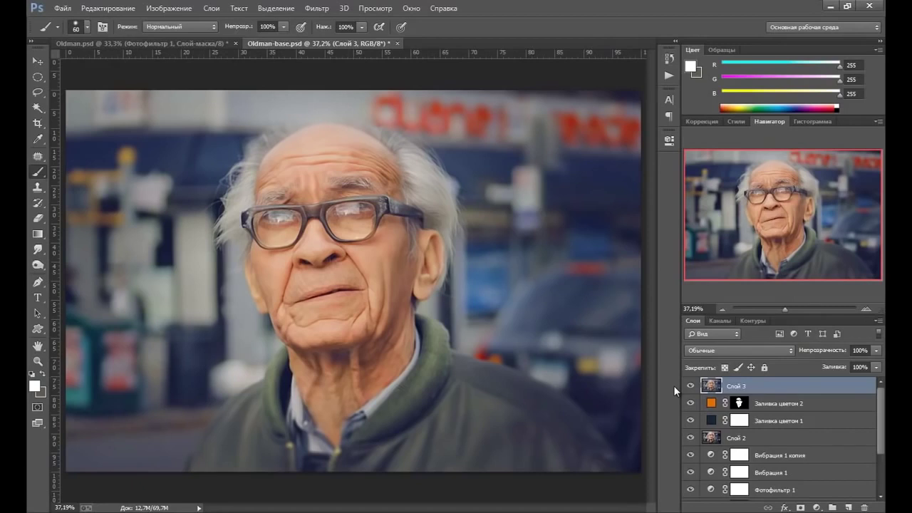
Desaturate Слой 3 to grey and blend it in Soft Light at 75% opacity.
key("ctrl+shift+u")
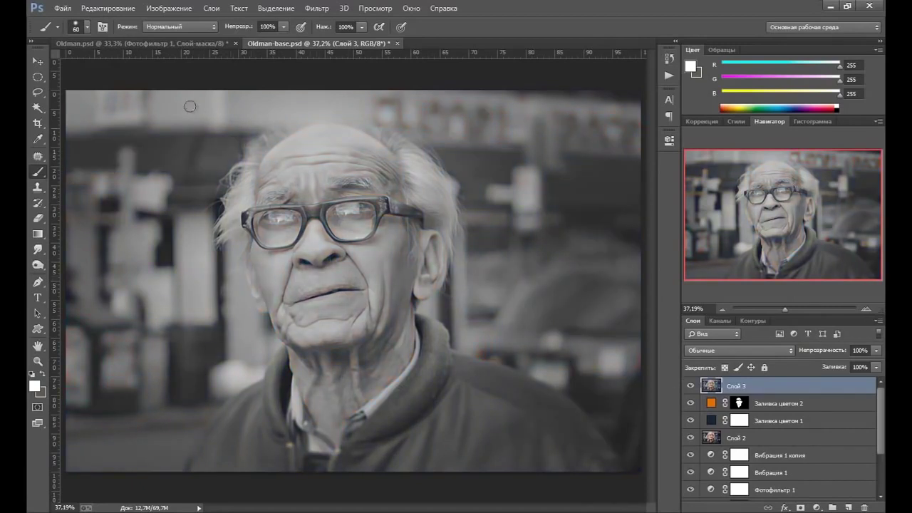
left_click(154, 8)
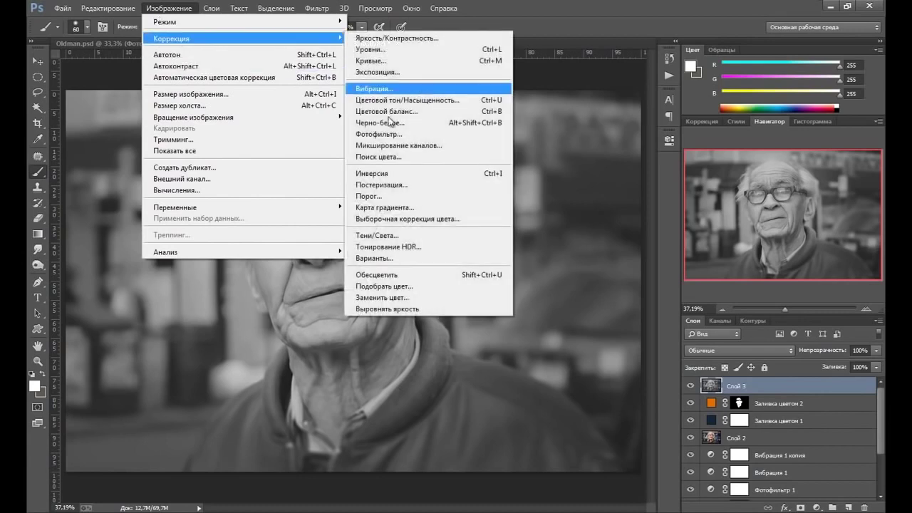
mouse_move(171, 39)
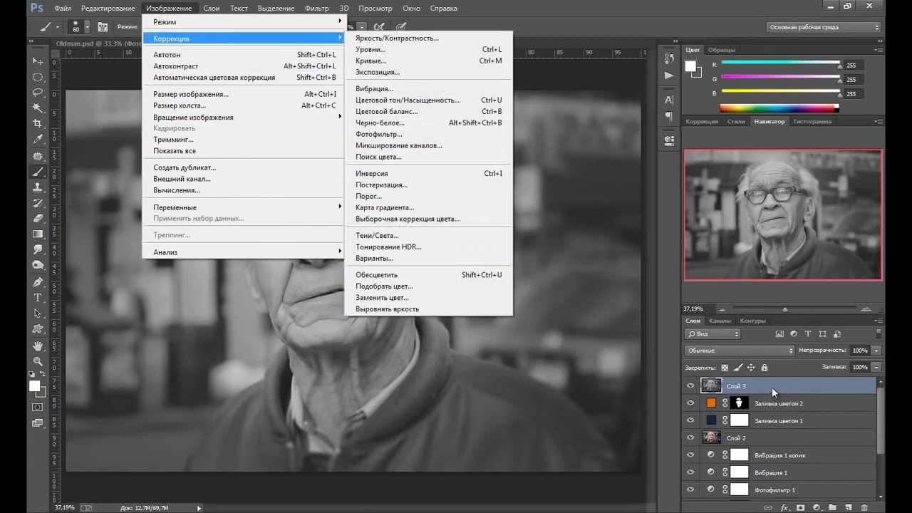
left_click(771, 387)
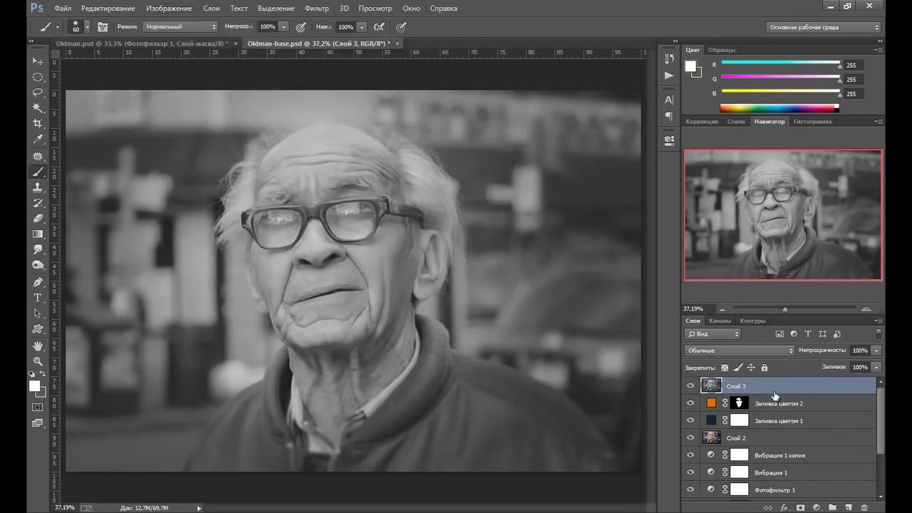
left_click(746, 350)
left_click(712, 196)
left_click(876, 351)
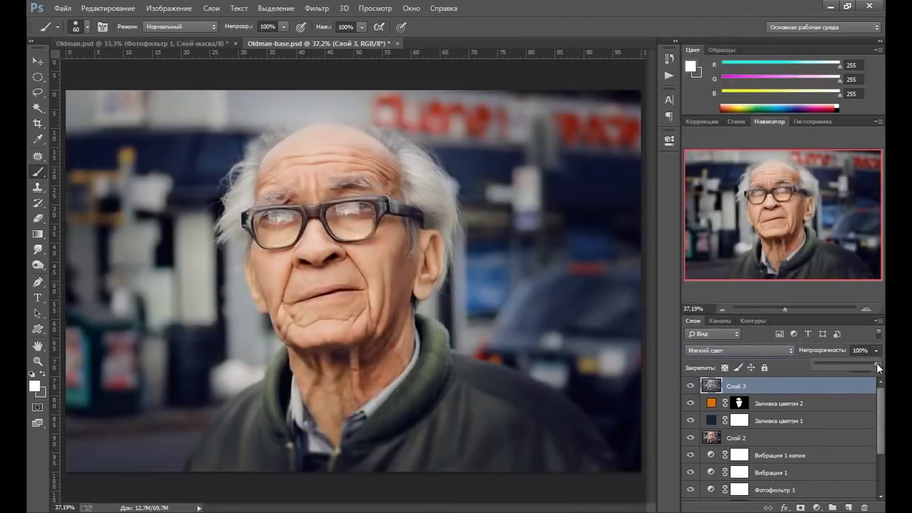
left_click_drag(877, 367, 868, 365)
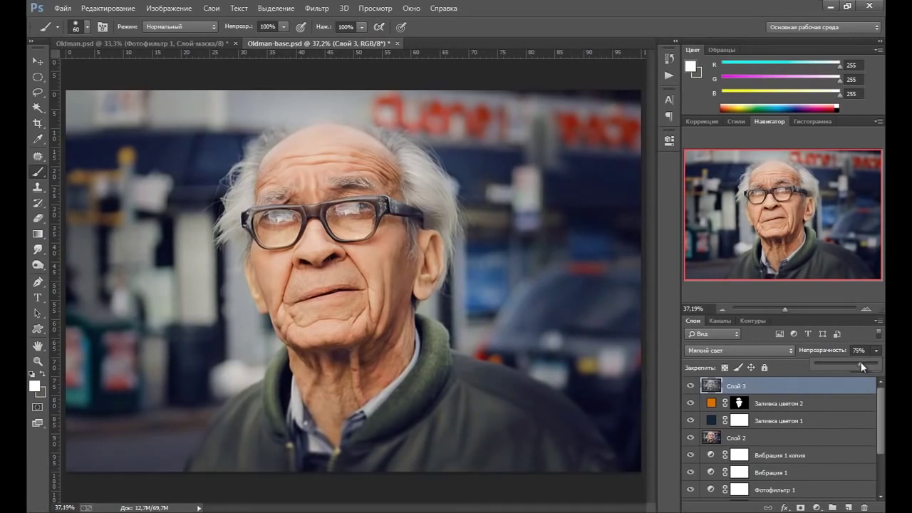
left_click_drag(857, 360, 861, 362)
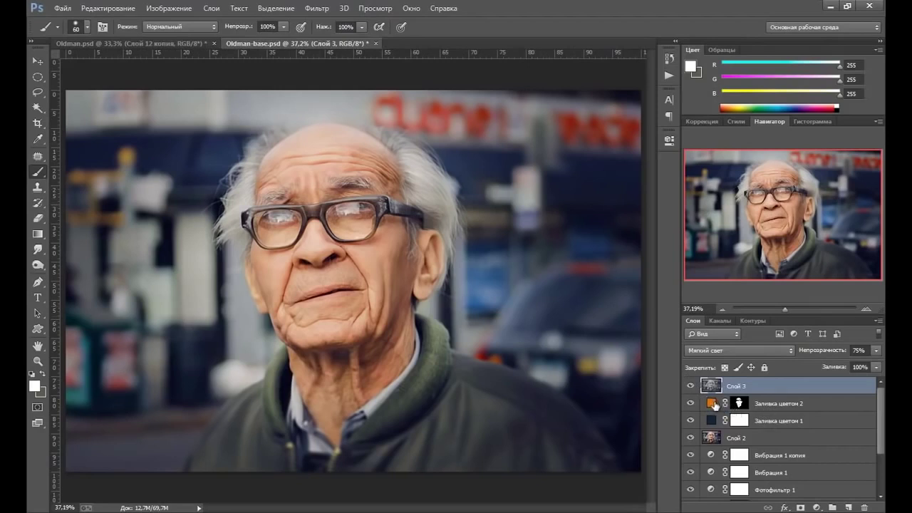
Raise Заливка цветом 2's opacity to about 25%, then reselect Слой 3.
left_click(712, 404)
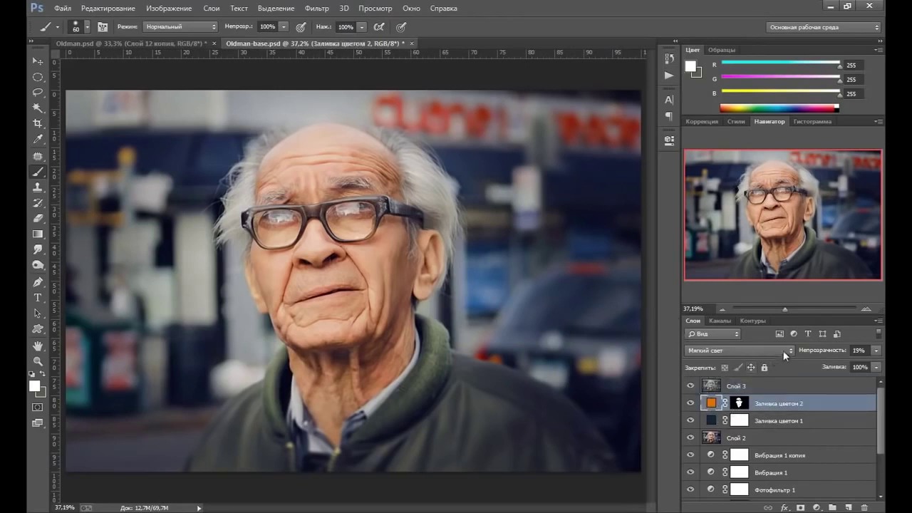
left_click(876, 350)
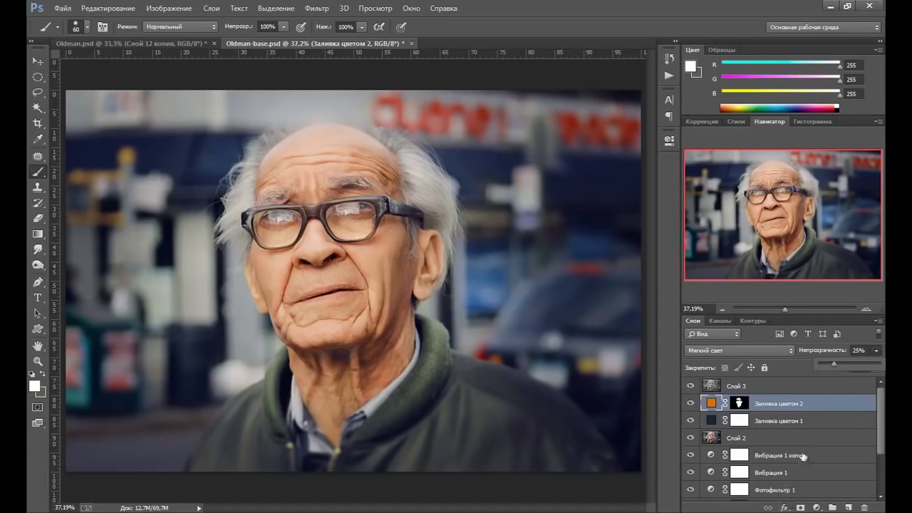
left_click_drag(833, 362, 839, 369)
left_click(713, 385)
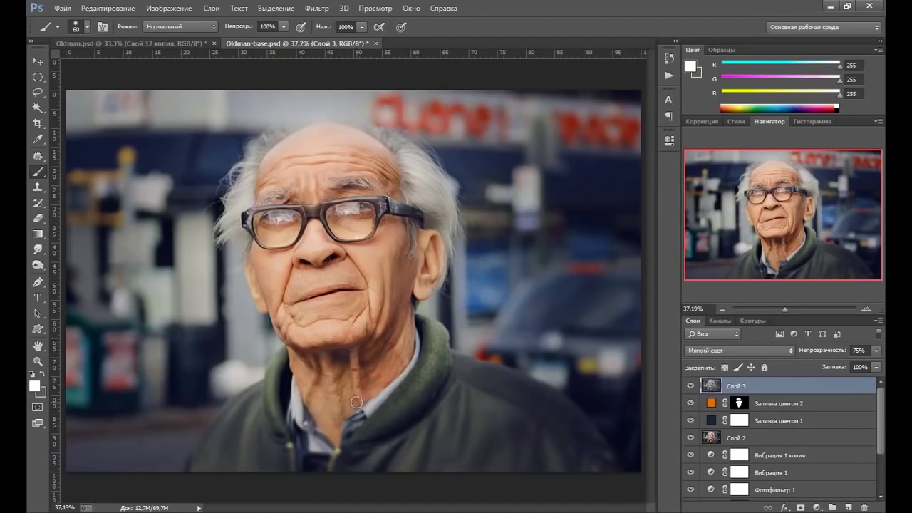
Stamp all visible layers into a new Слой 4 and convert it to a smart object.
left_click(326, 335)
key("ctrl+shift+alt+n")
key("ctrl+shift+alt+e")
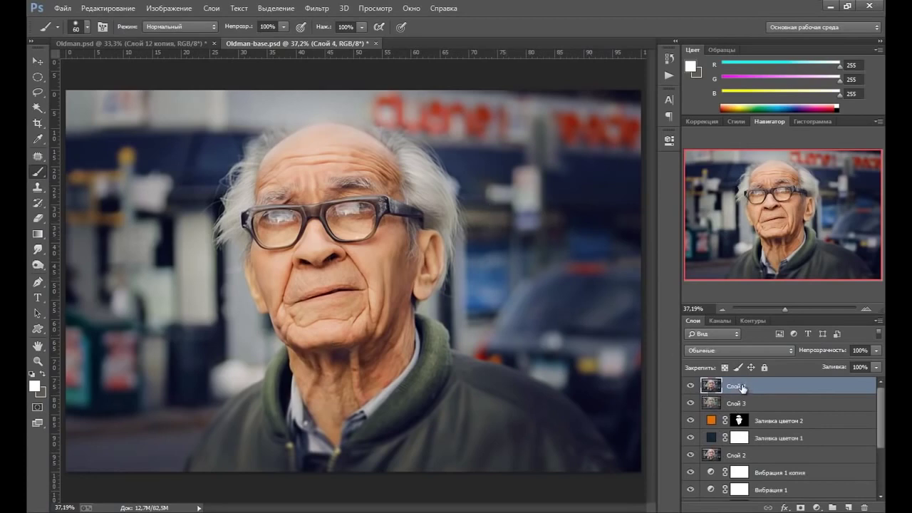
right_click(741, 385)
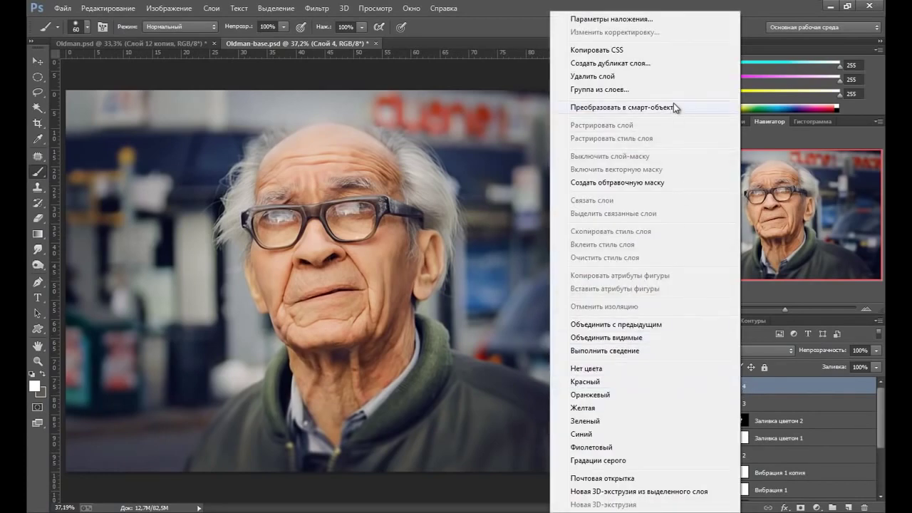
left_click(674, 107)
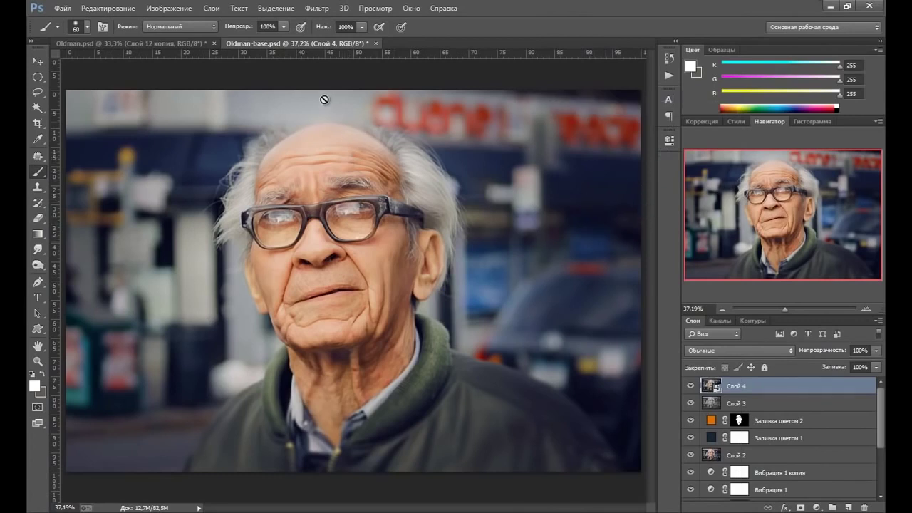
Apply High Pass at 2.7 px to Слой 4, blend it in Linear Light, and compare on/off.
left_click(316, 8)
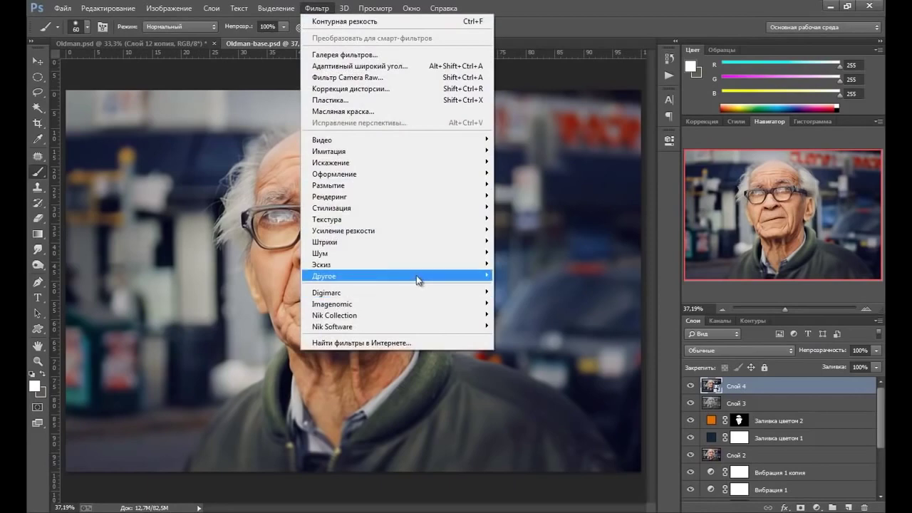
mouse_move(396, 276)
left_click(538, 320)
left_click_drag(629, 314, 584, 318)
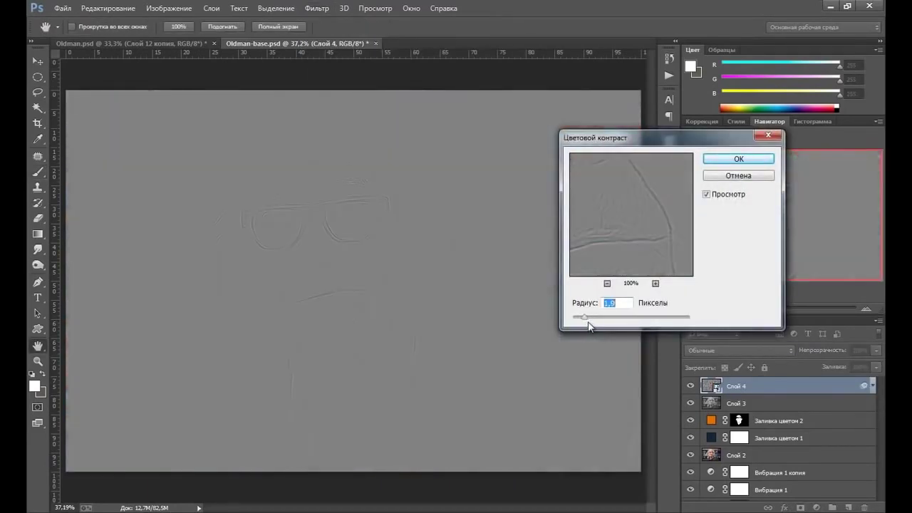
left_click_drag(587, 321, 589, 320)
left_click_drag(590, 320, 590, 320)
left_click(710, 159)
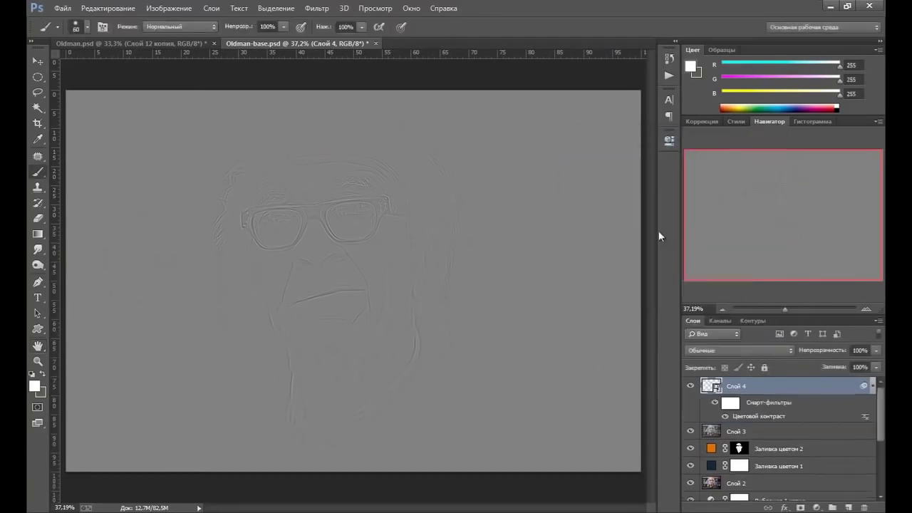
left_click(712, 349)
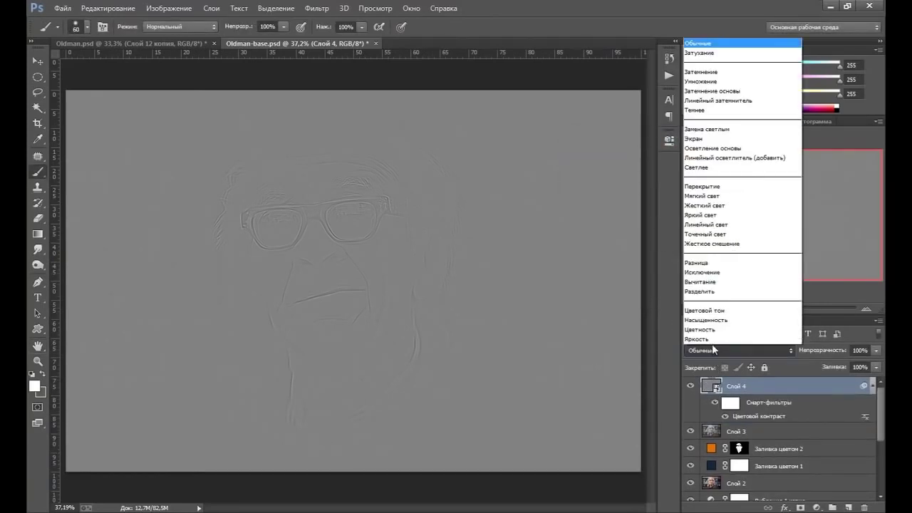
left_click(718, 227)
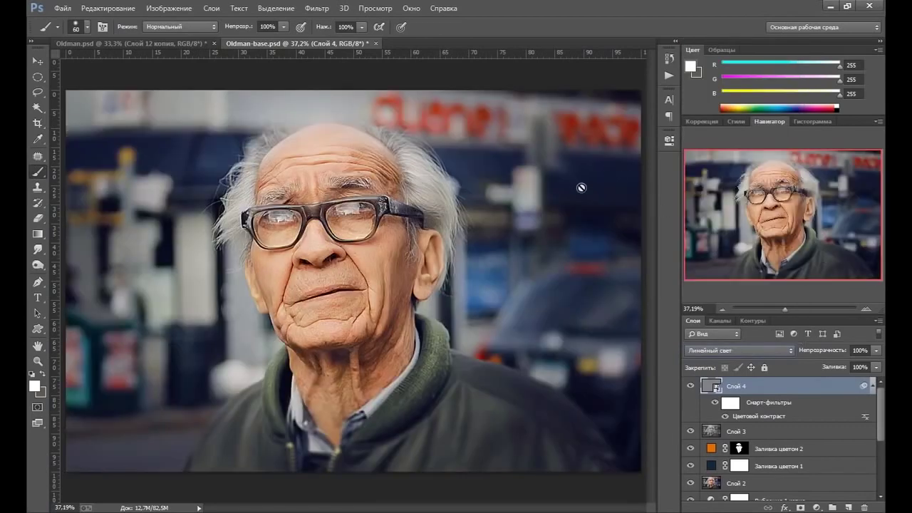
left_click(689, 385)
Change the High Pass radius to 2 and switch Слой 4's blending to Vivid Light (Яркий свет).
double_click(762, 417)
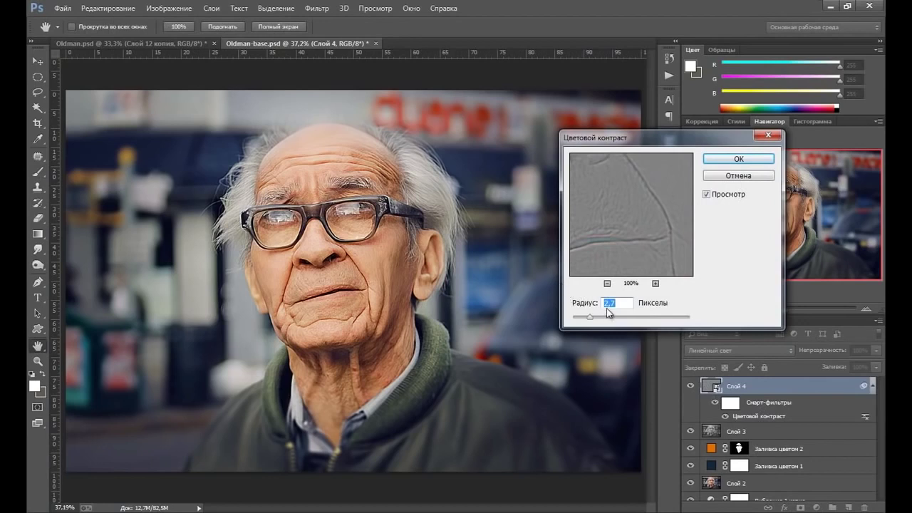
left_click_drag(590, 318, 588, 321)
type("2")
left_click(724, 158)
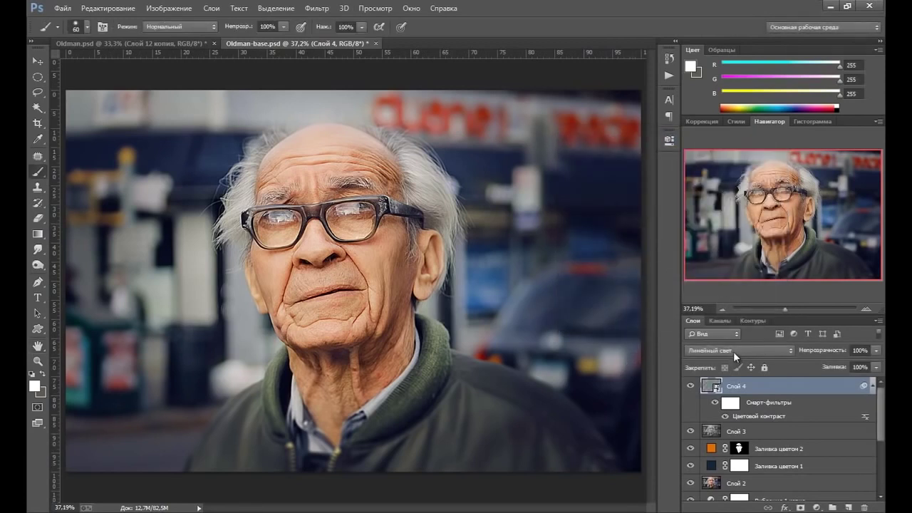
left_click(733, 351)
key("Up")
key("Up")
key("Up")
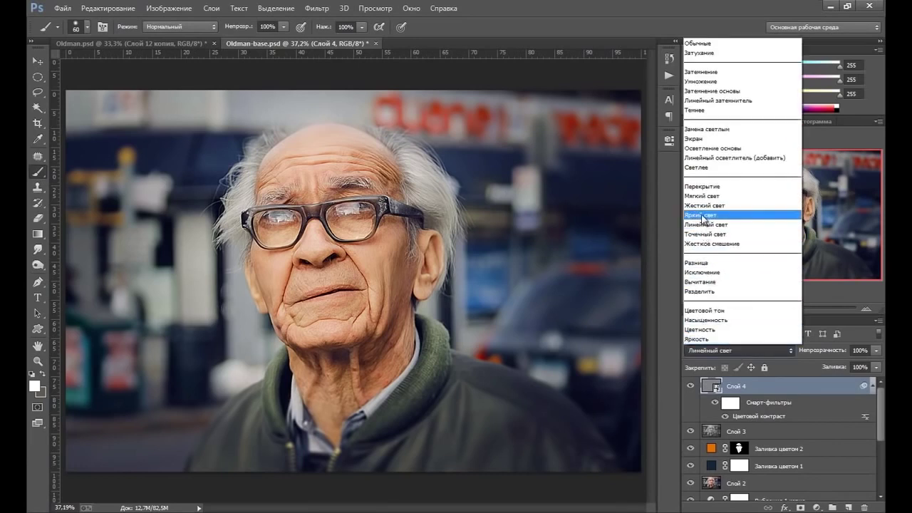
key("Return")
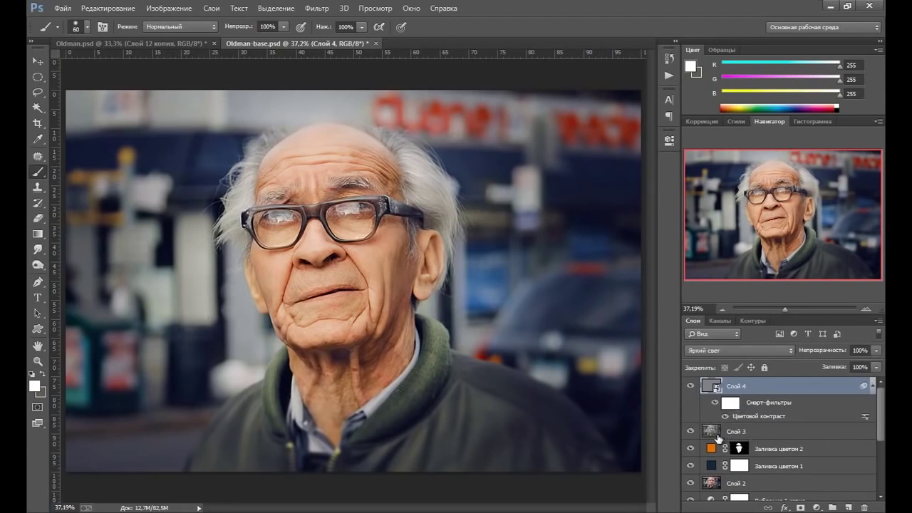
left_click(816, 506)
Add a Levels layer Уровни 1 with midtones at 0.90 and output black at 9.
left_click(760, 303)
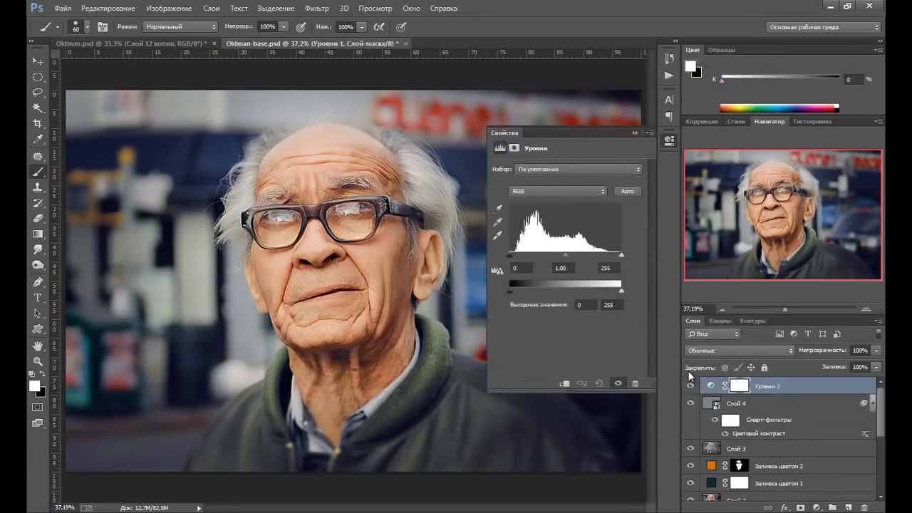
left_click_drag(564, 255, 566, 254)
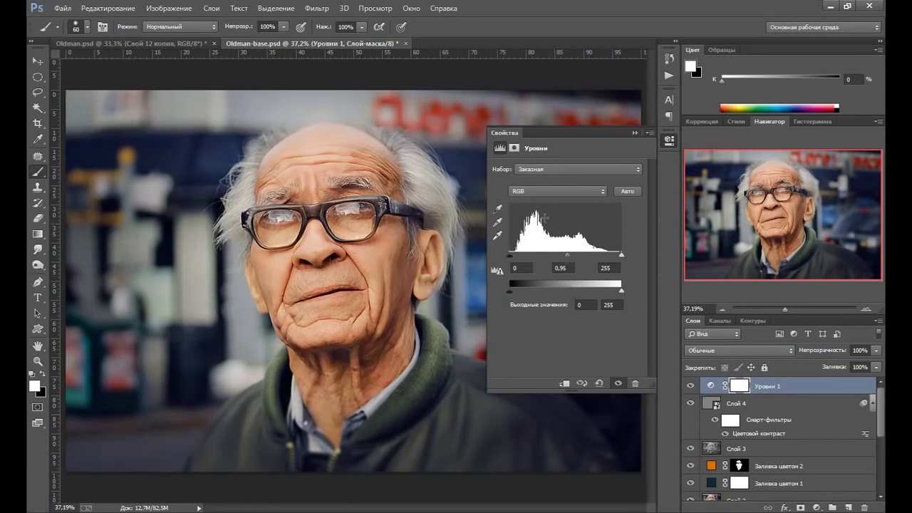
left_click(634, 133)
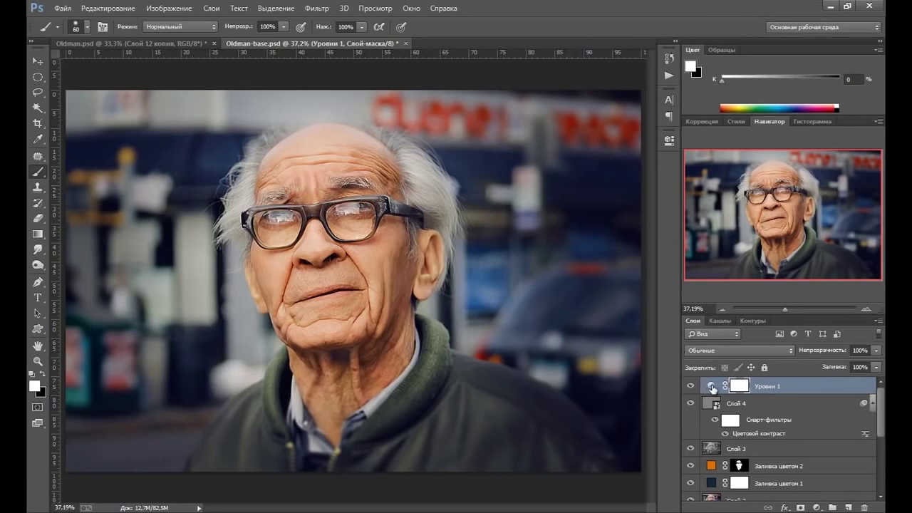
double_click(710, 387)
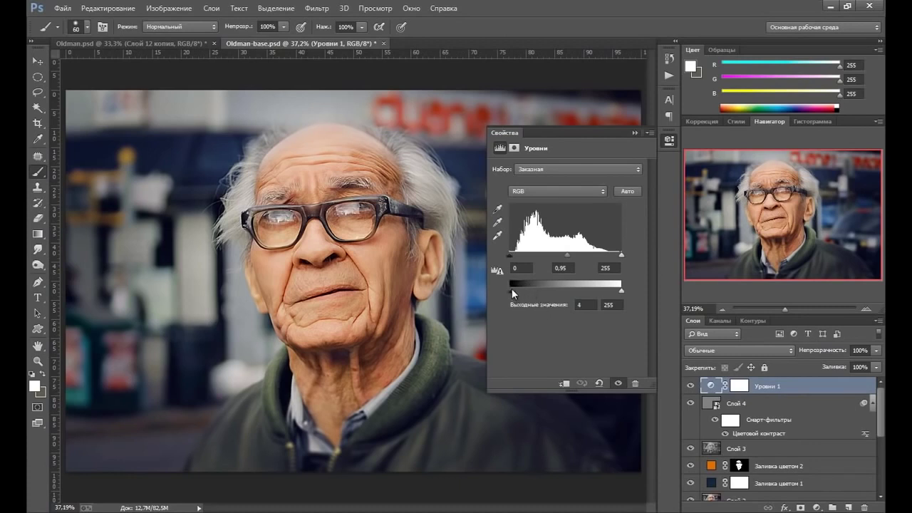
left_click_drag(511, 290, 513, 289)
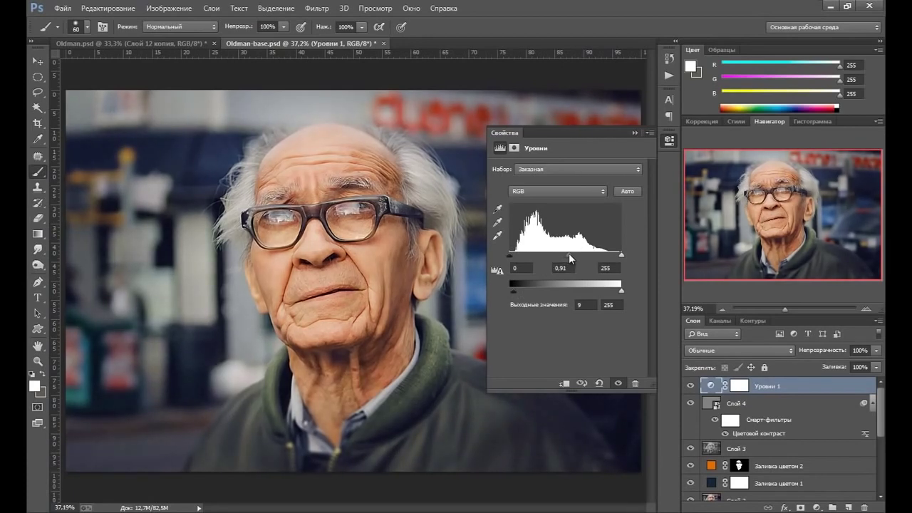
left_click_drag(568, 255, 570, 254)
left_click(634, 134)
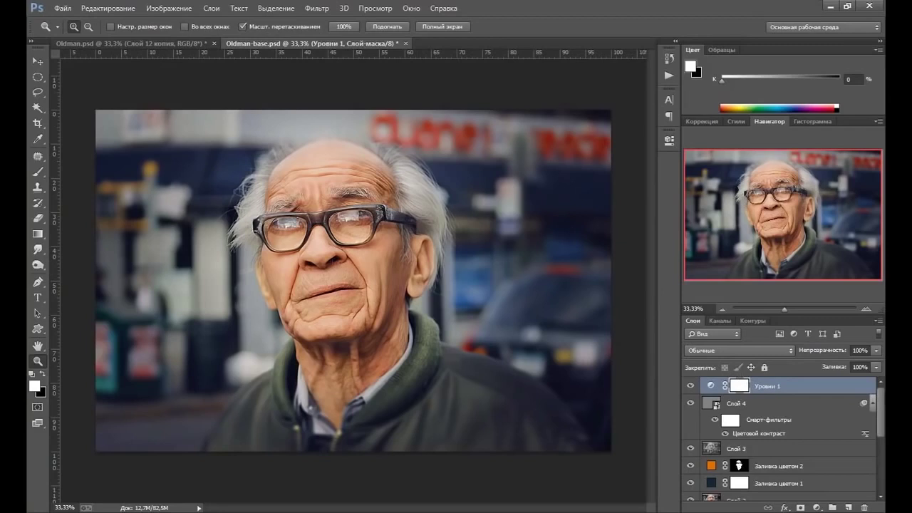
Group every layer above Фон into Группа 2, then hide and show it to compare.
left_click_drag(883, 400, 882, 462)
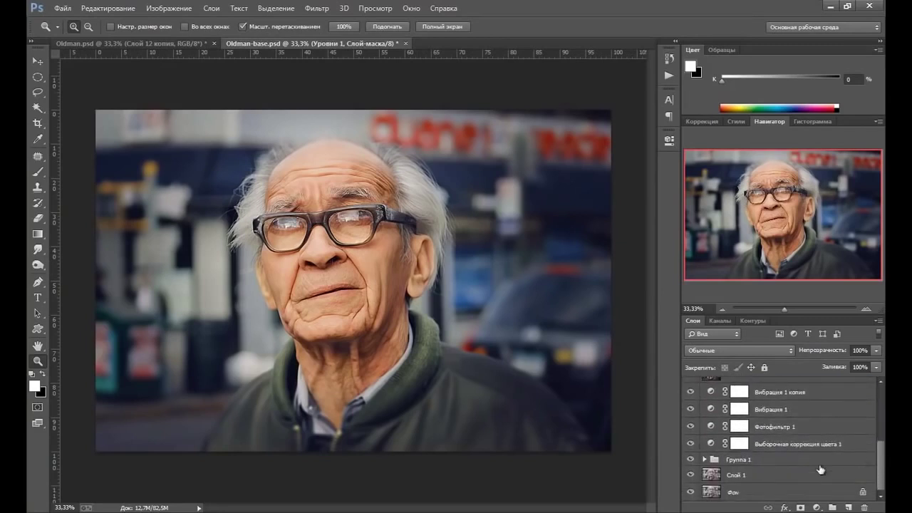
left_click(809, 475, "shift")
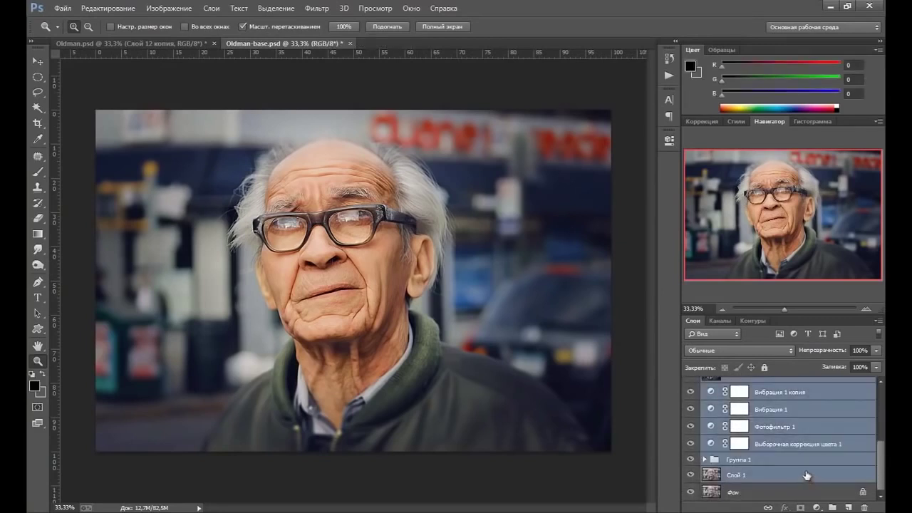
key("ctrl+g")
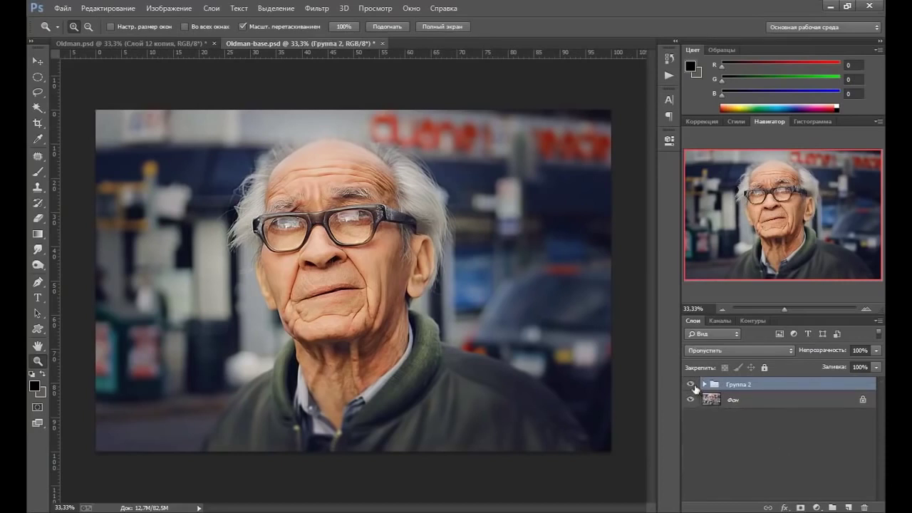
left_click(691, 385)
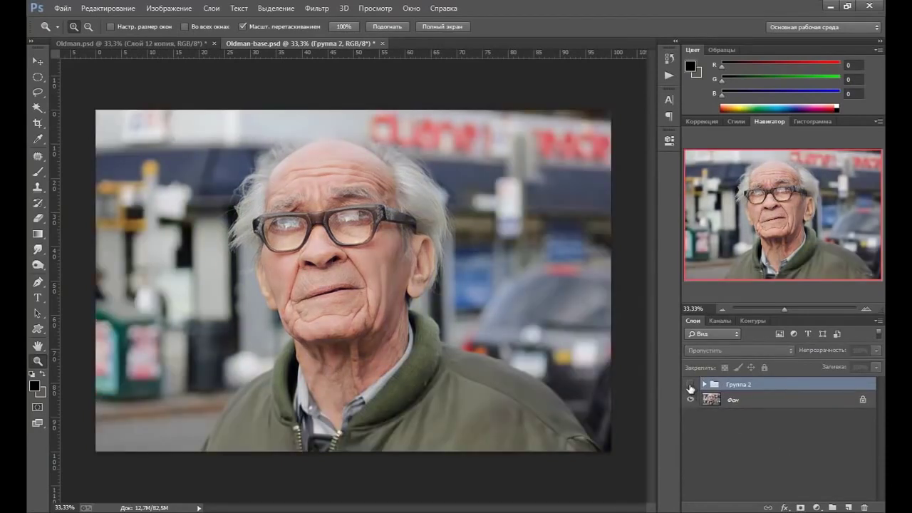
left_click(690, 385)
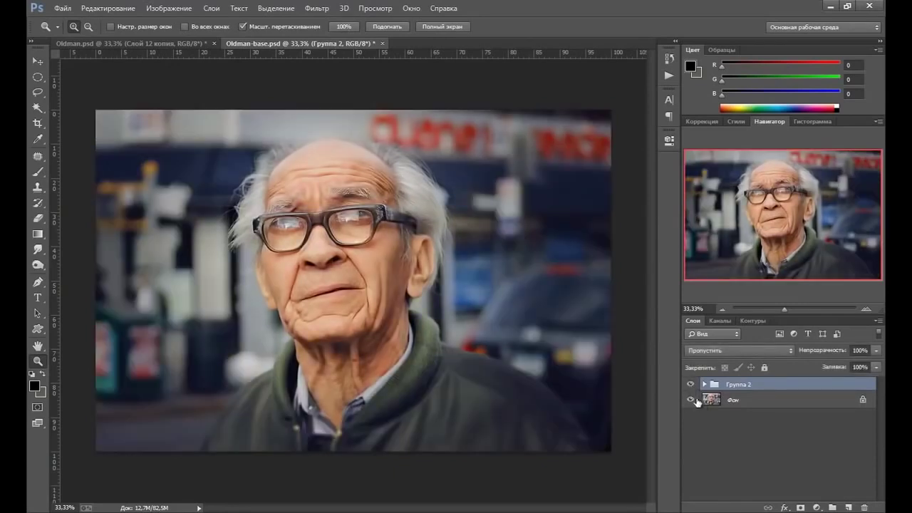